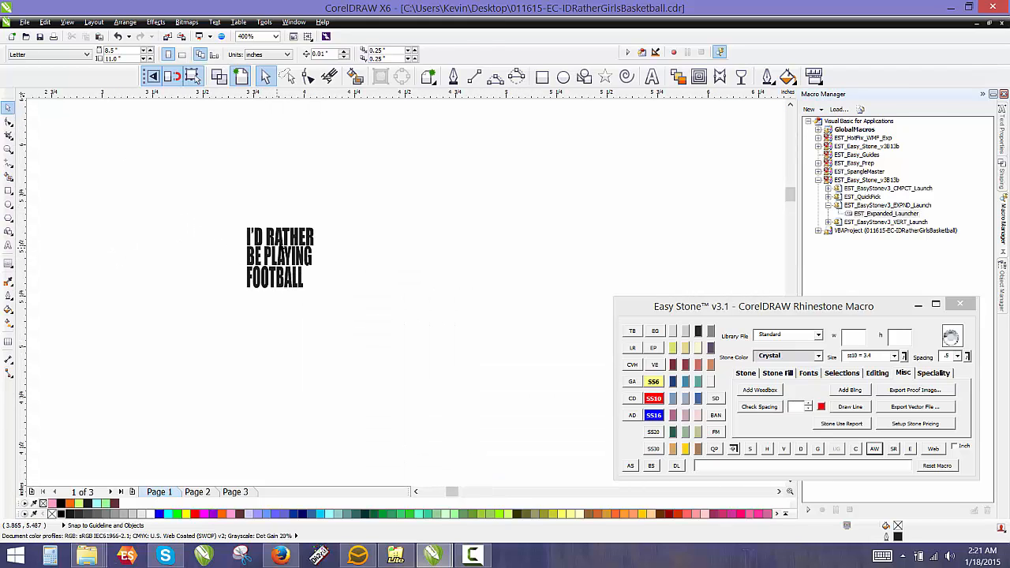
Step: Scale the three text lines together to 9.5 inches wide, keeping their proportions
{"action": "left_click", "coordinate": [280, 247]}
{"action": "scroll", "coordinate": [254, 253], "scroll_direction": "up", "scroll_amount": 2}
{"action": "key", "text": "Escape"}
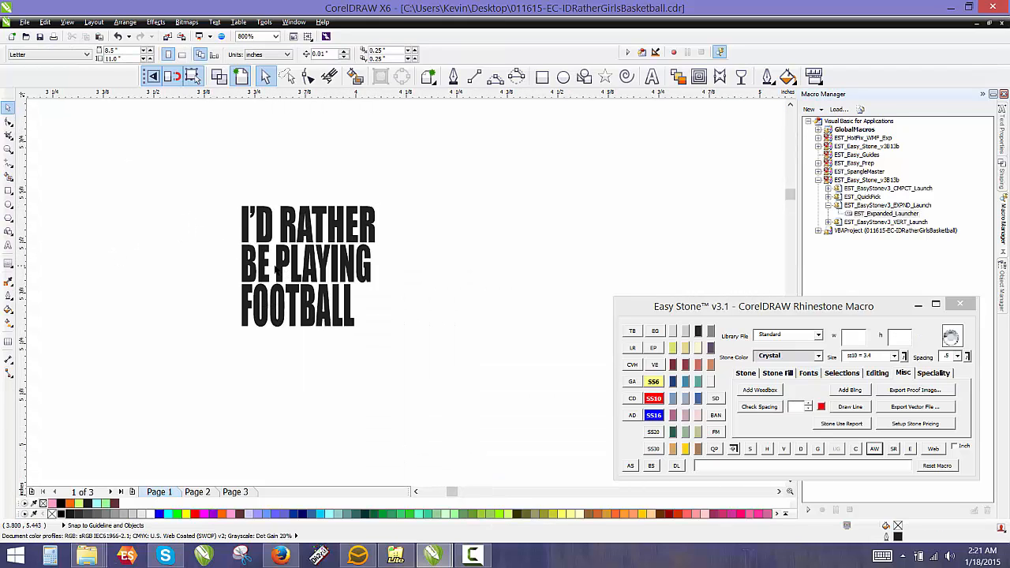
{"action": "left_click", "coordinate": [288, 221]}
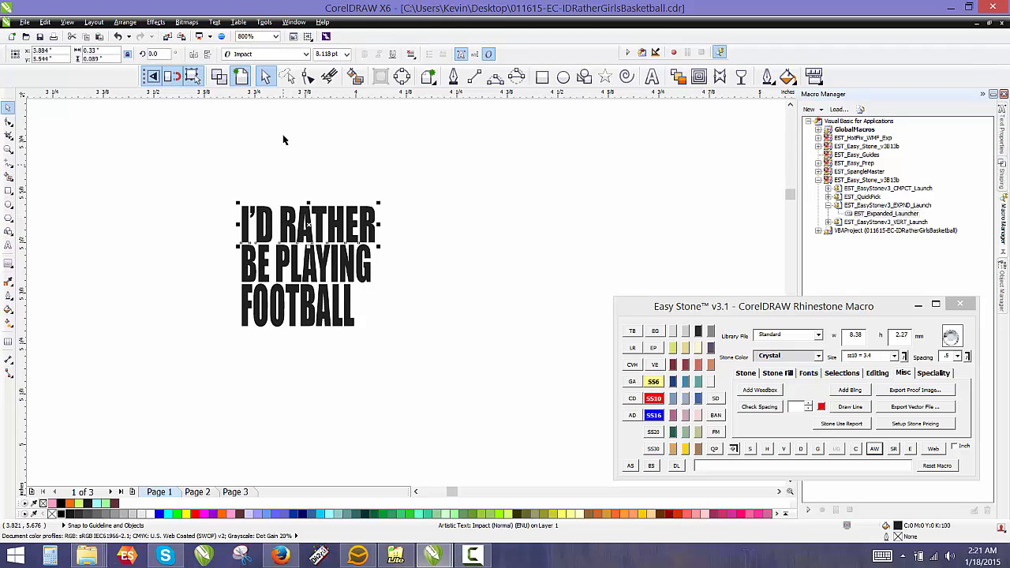
{"action": "left_click_drag", "start_coordinate": [169, 182], "coordinate": [447, 372]}
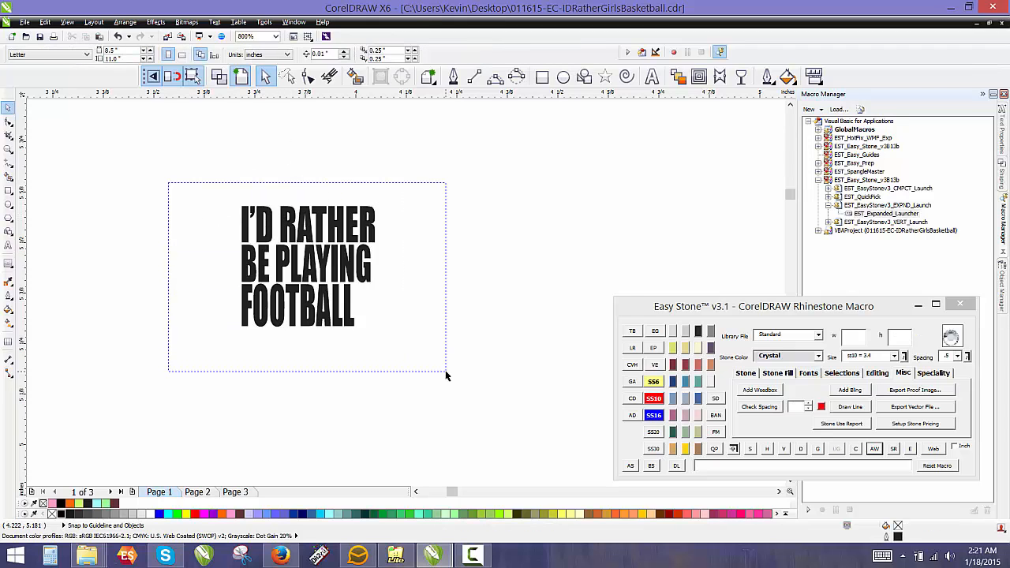
{"action": "left_click", "coordinate": [196, 229]}
{"action": "left_click_drag", "start_coordinate": [382, 348], "coordinate": [418, 375]}
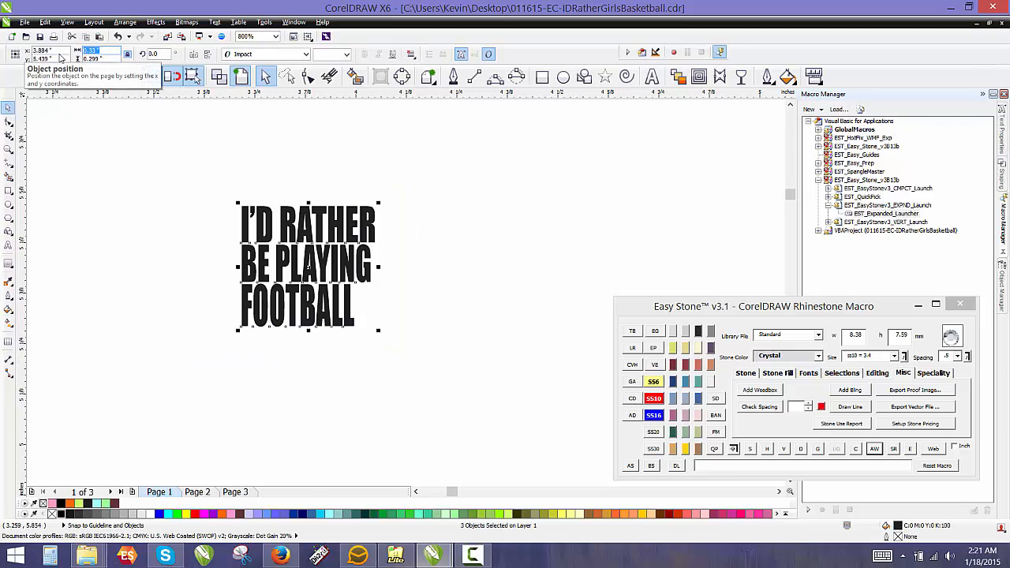
{"action": "key", "text": "Return"}
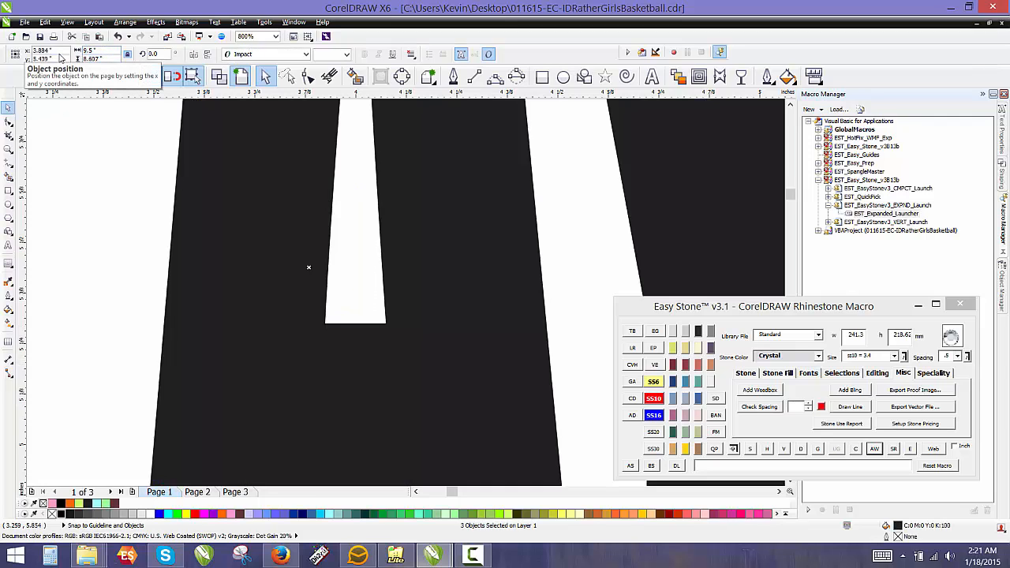
Step: Move the three enlarged text lines off the page into the empty space to its left
{"action": "scroll", "coordinate": [332, 202], "scroll_direction": "down", "scroll_amount": 4}
{"action": "scroll", "coordinate": [413, 267], "scroll_direction": "down", "scroll_amount": 1}
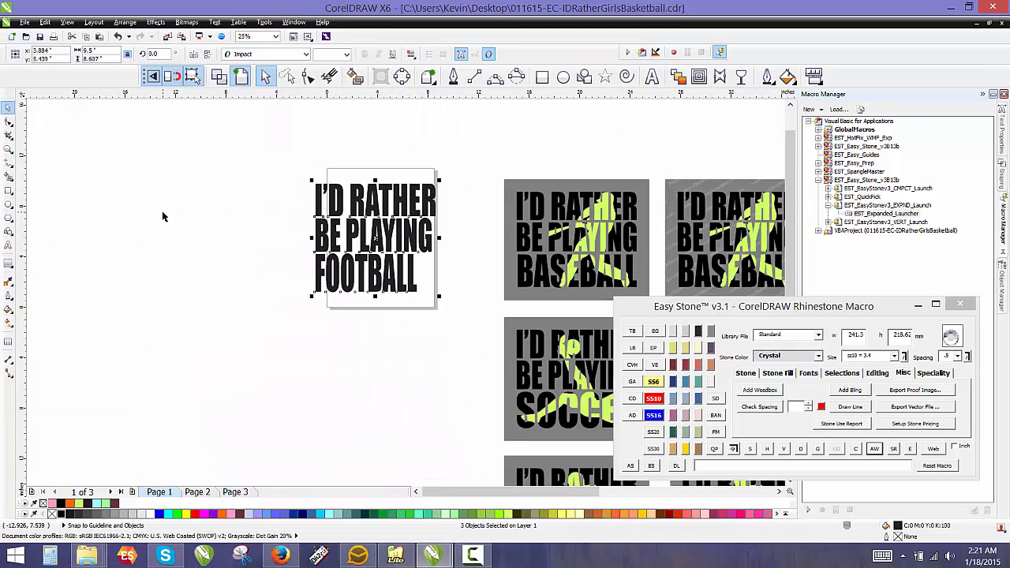
{"action": "scroll", "coordinate": [161, 211], "scroll_direction": "up", "scroll_amount": 1}
{"action": "left_click_drag", "start_coordinate": [334, 211], "coordinate": [188, 208]}
{"action": "left_click", "coordinate": [197, 407]}
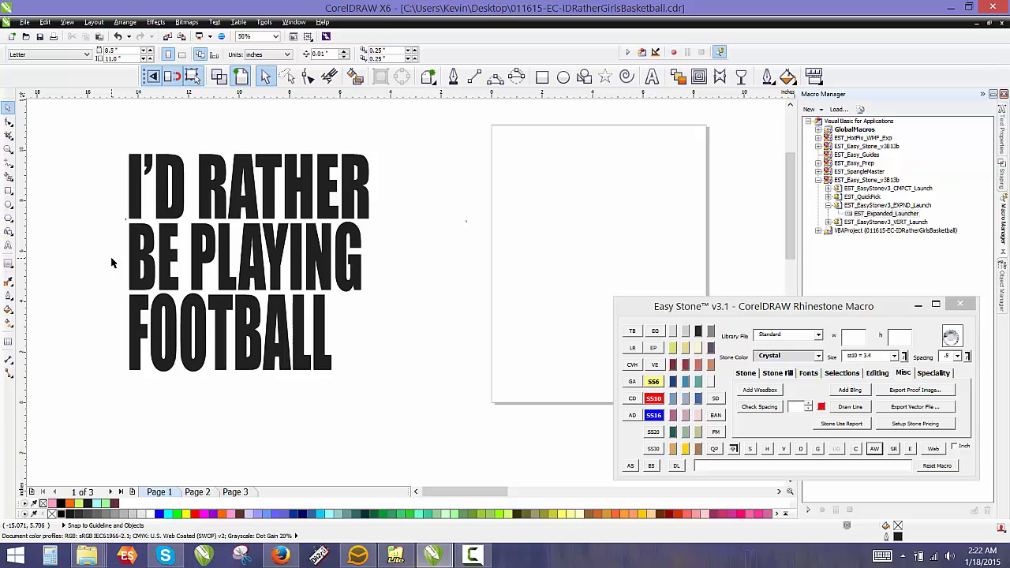
Step: Remove the word PLAYING from the second text line, leaving only BE
{"action": "double_click", "coordinate": [194, 265]}
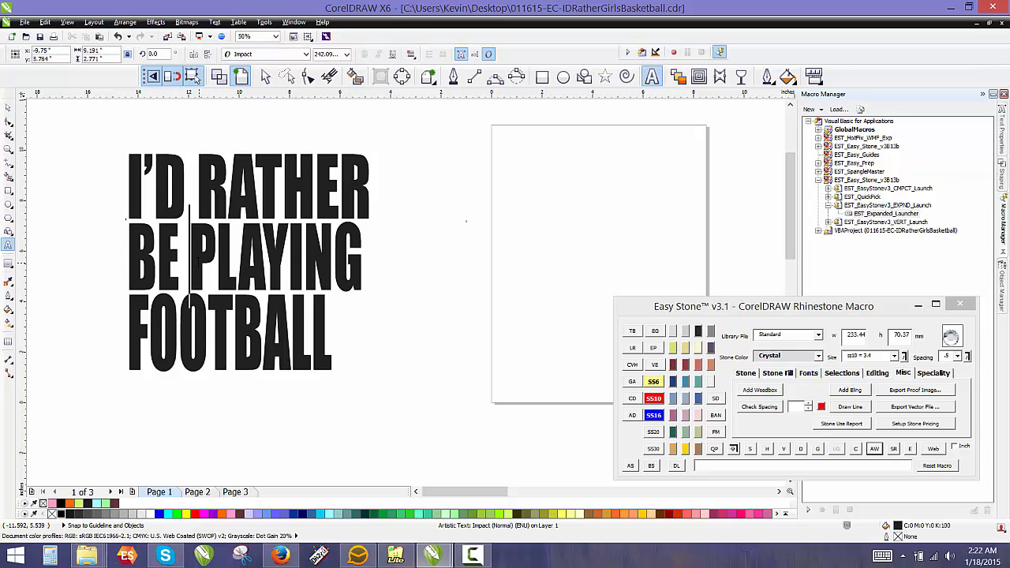
{"action": "left_click_drag", "start_coordinate": [191, 264], "coordinate": [384, 269]}
{"action": "key", "text": "Delete"}
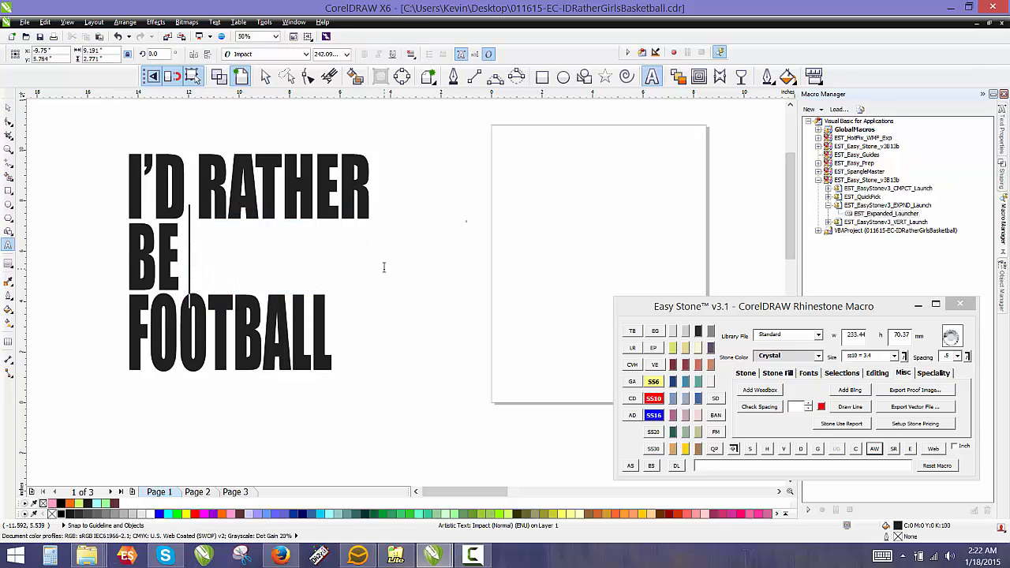
{"action": "left_click", "coordinate": [8, 106]}
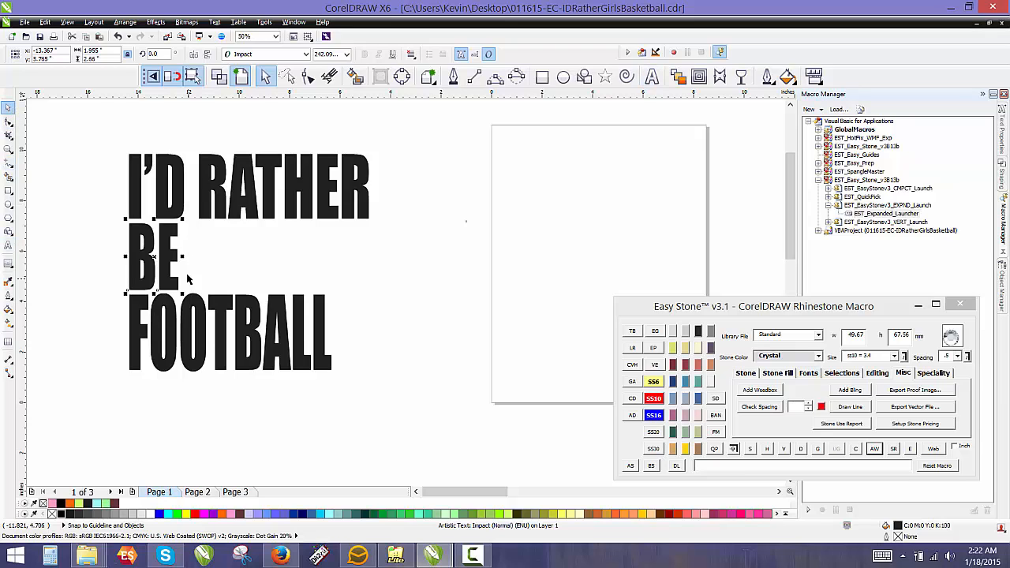
Step: Widen and enlarge the word BE, and shift the FOOTBALL line down to clear it
{"action": "left_click_drag", "start_coordinate": [183, 255], "coordinate": [200, 255]}
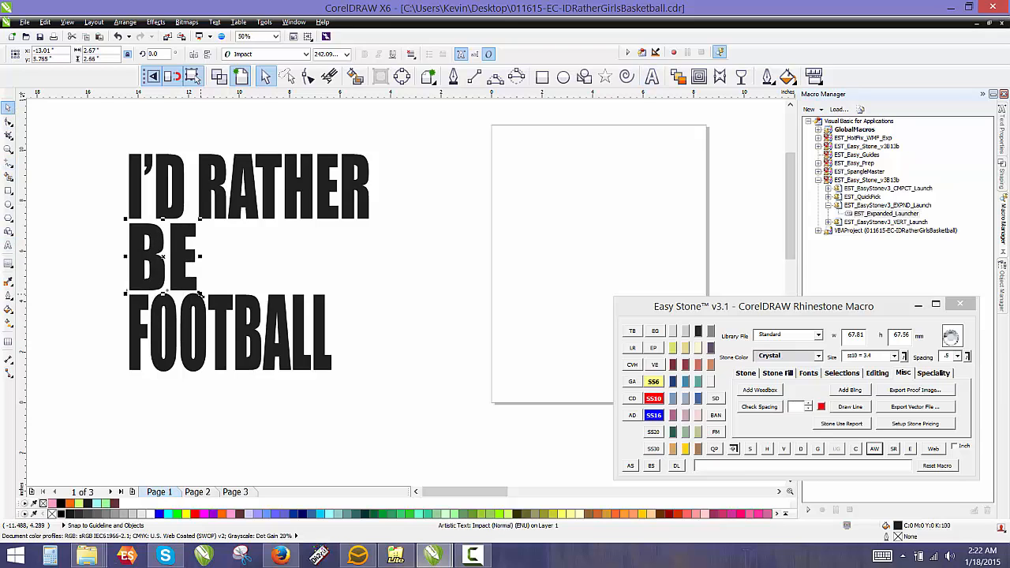
{"action": "left_click_drag", "start_coordinate": [200, 294], "coordinate": [216, 316]}
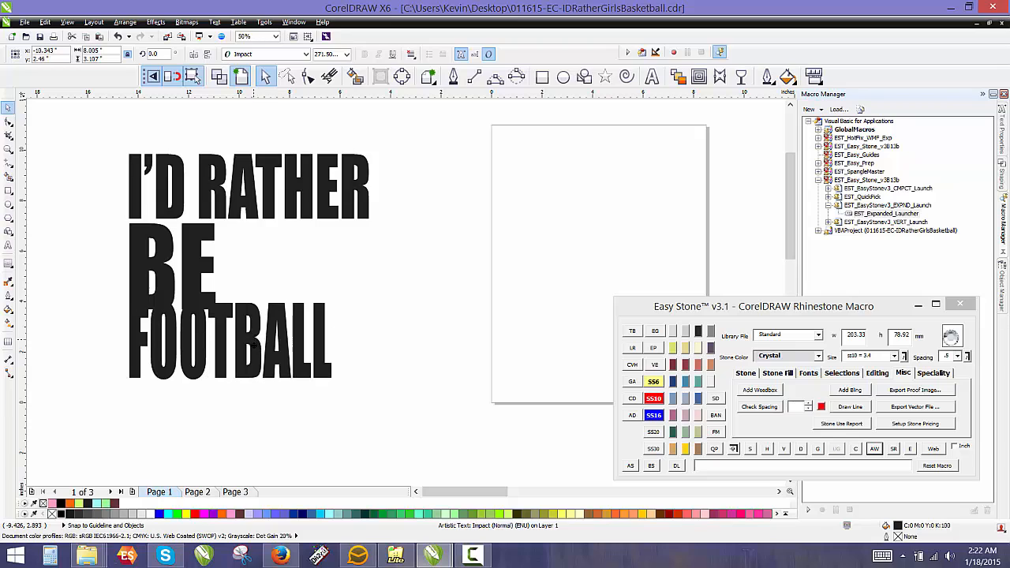
{"action": "left_click_drag", "start_coordinate": [254, 344], "coordinate": [254, 355]}
{"action": "left_click", "coordinate": [207, 433]}
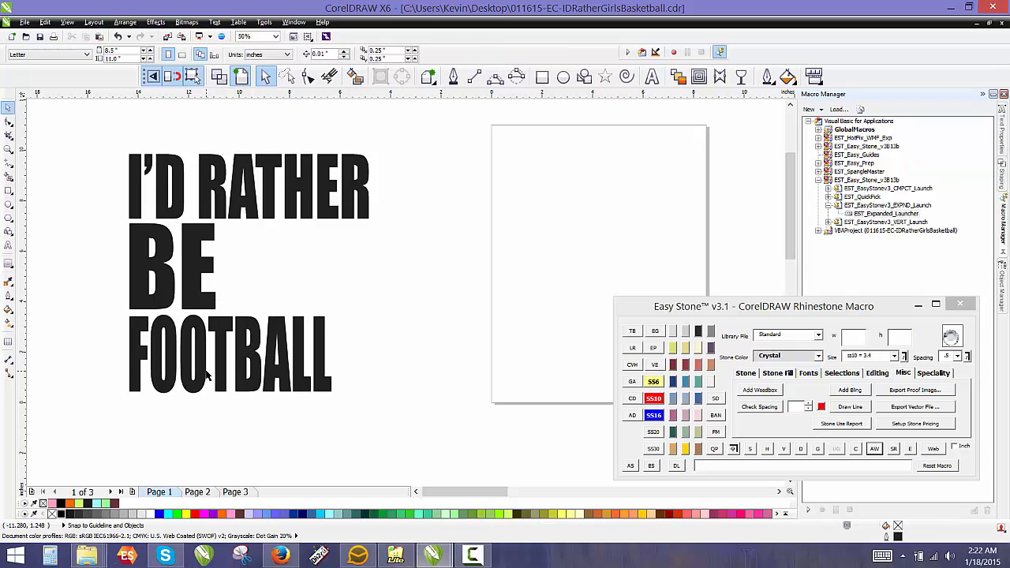
Step: Replace the word FOOTBALL with FISHING
{"action": "double_click", "coordinate": [207, 376]}
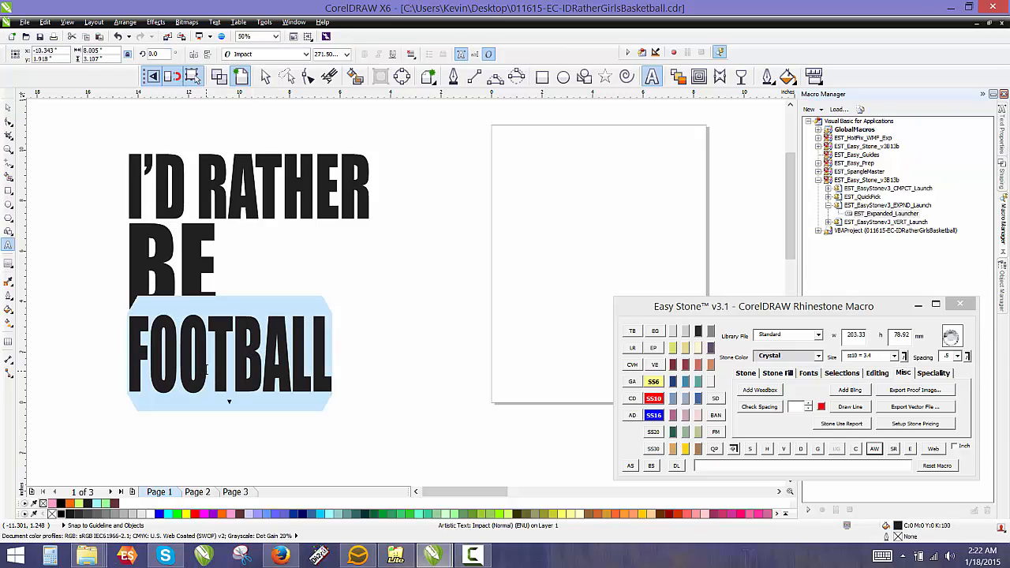
{"action": "type", "text": "FISHING"}
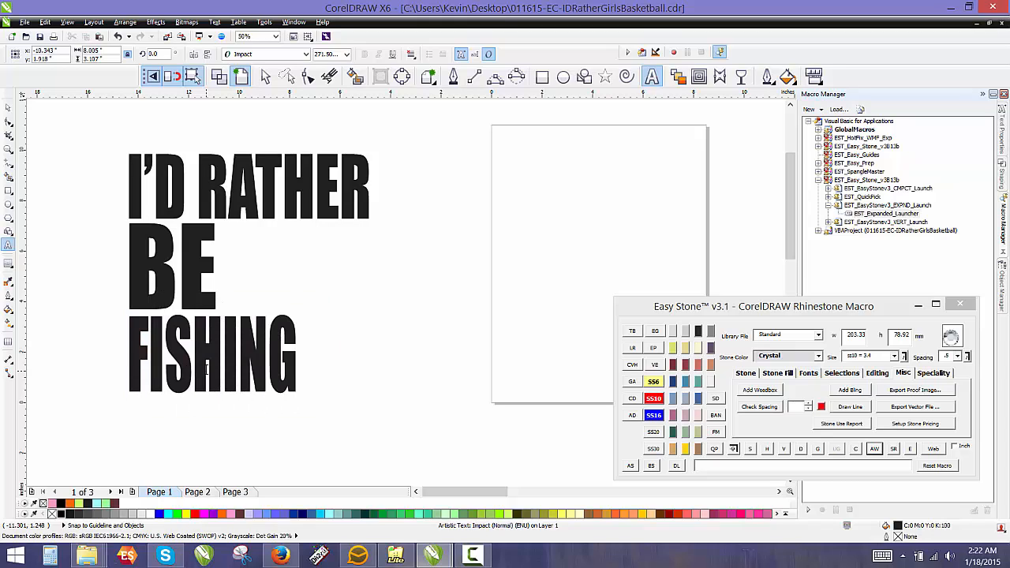
{"action": "left_click", "coordinate": [9, 106]}
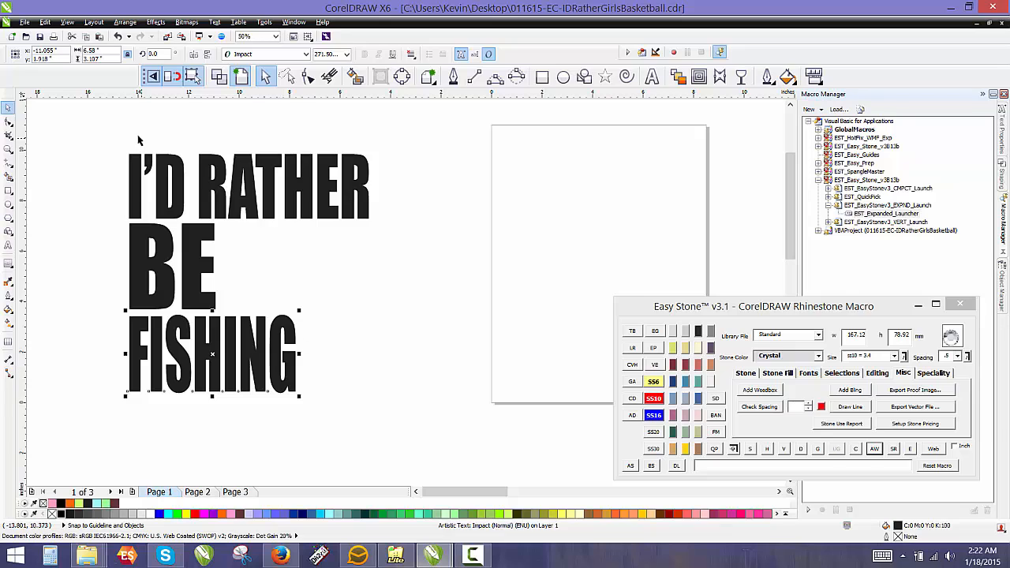
Step: Convert the three text lines to curves and stretch FISHING to 9.5 inches wide, matching the I'D RATHER line
{"action": "left_click_drag", "start_coordinate": [71, 125], "coordinate": [418, 439]}
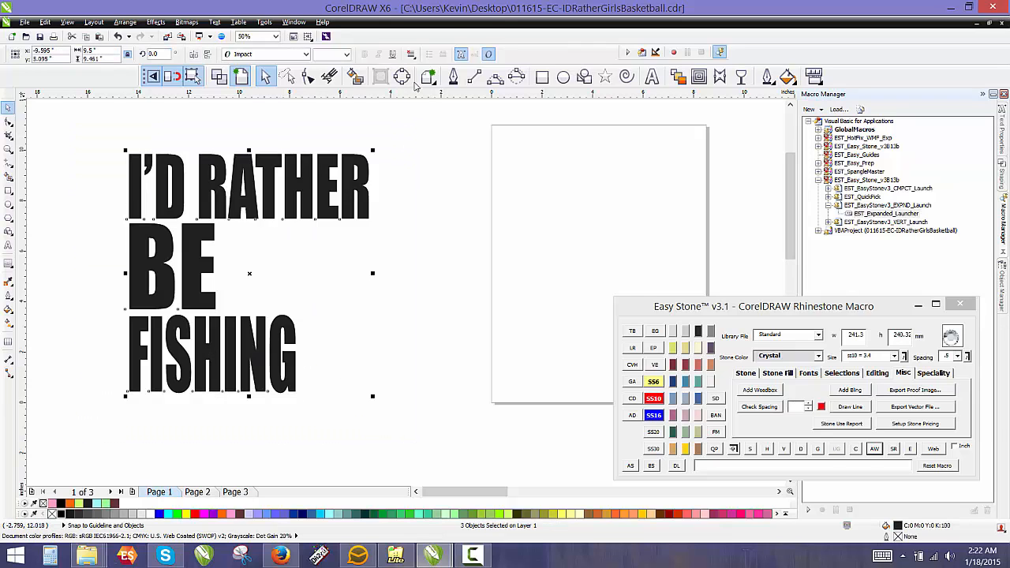
{"action": "left_click", "coordinate": [260, 342]}
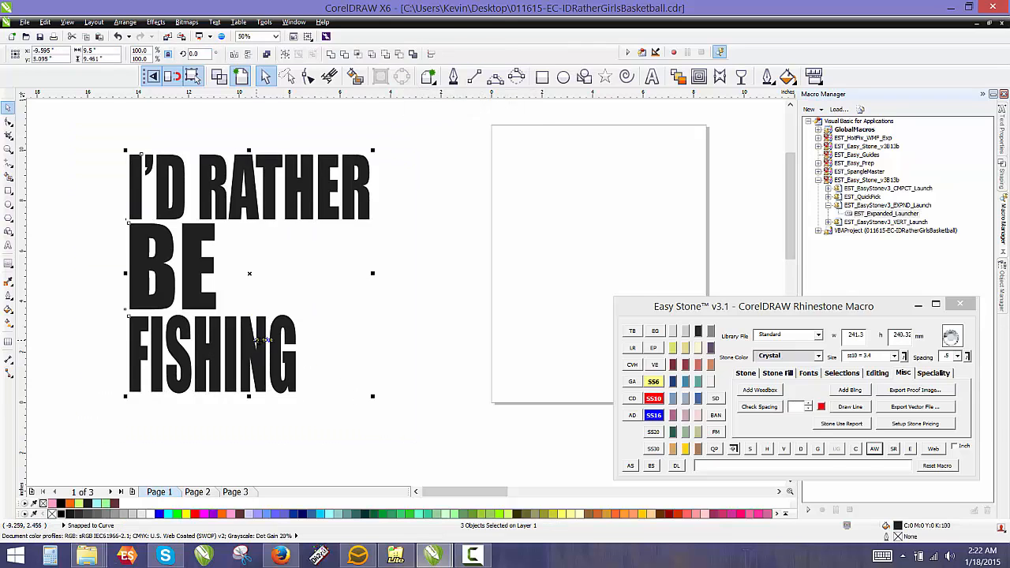
{"action": "left_click", "coordinate": [313, 305]}
{"action": "left_click", "coordinate": [289, 363]}
{"action": "left_click_drag", "start_coordinate": [300, 354], "coordinate": [376, 215]}
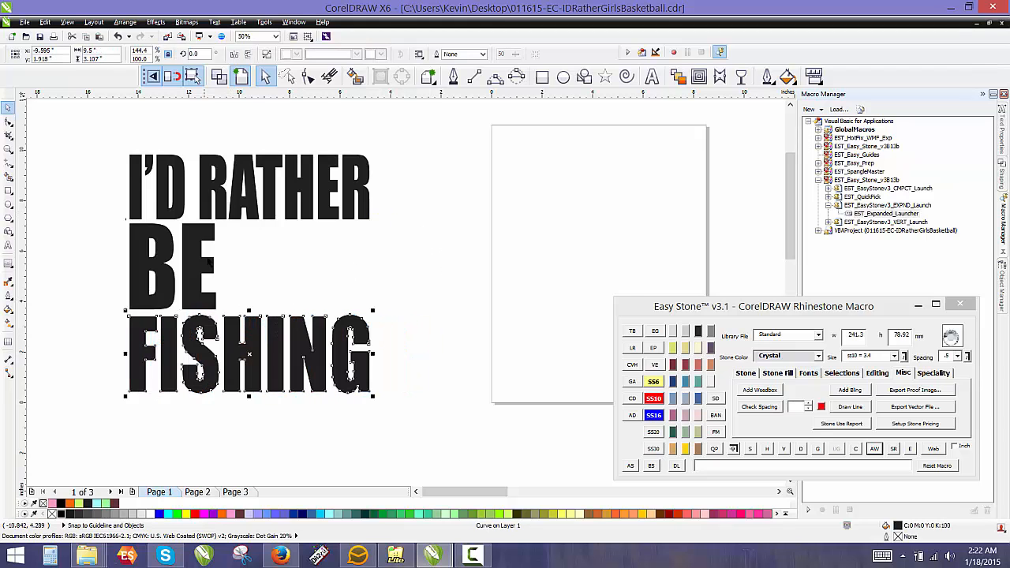
{"action": "left_click", "coordinate": [341, 270]}
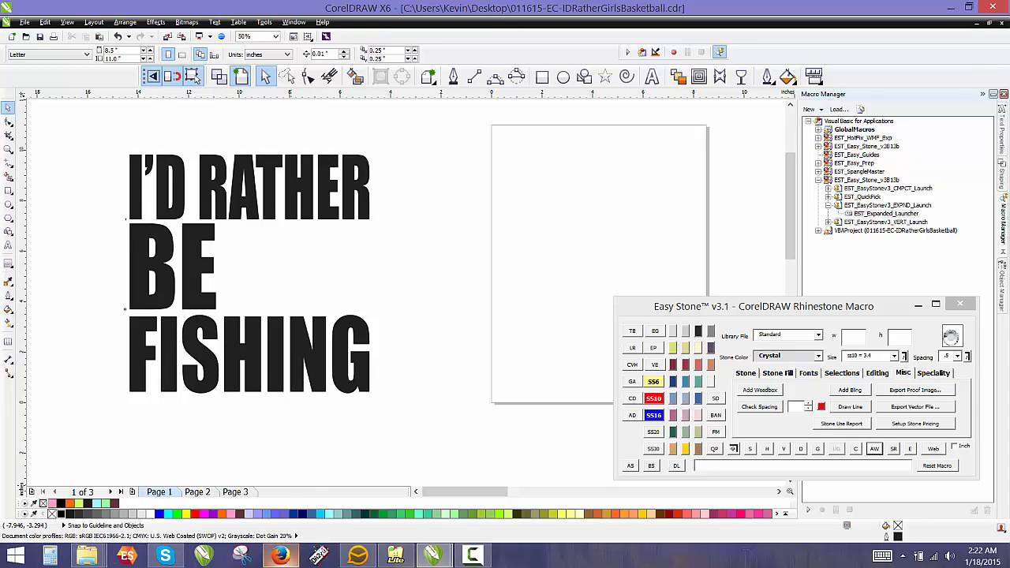
Step: Switch to Firefox and copy the curved bass image from 123rf.com in the fish silhouette image results
{"action": "left_click", "coordinate": [280, 557]}
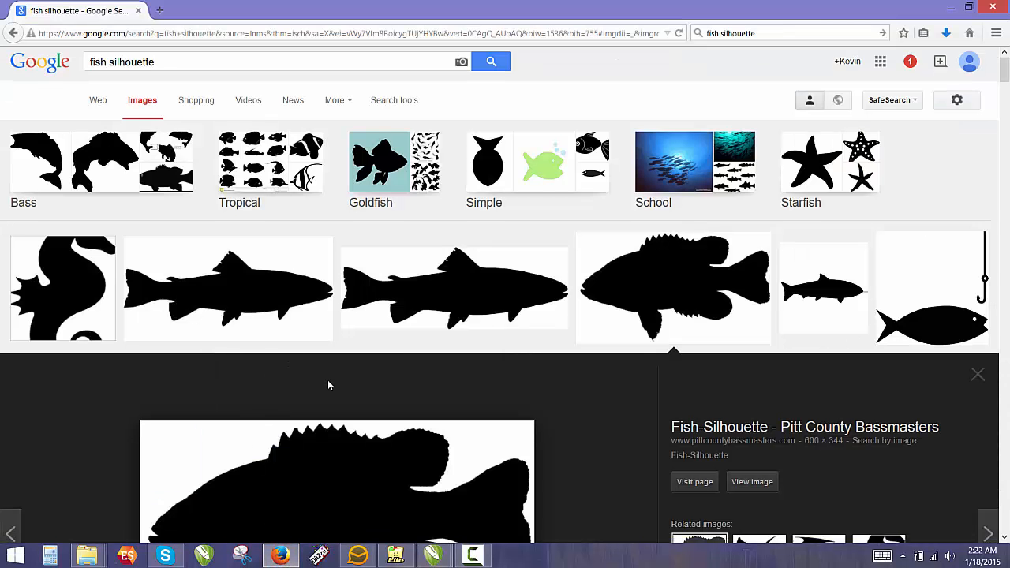
{"action": "scroll", "coordinate": [330, 382], "scroll_direction": "down", "scroll_amount": 1}
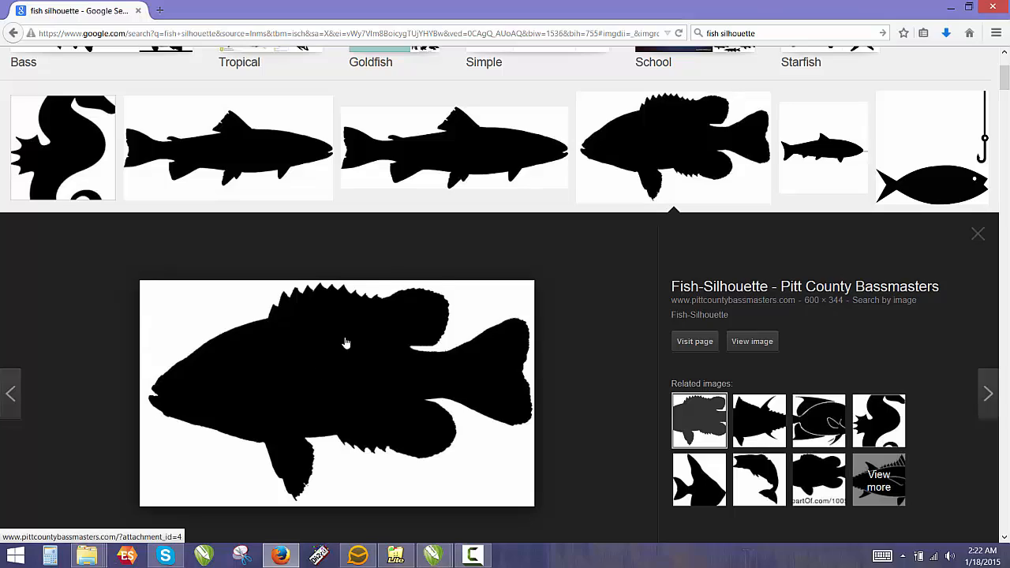
{"action": "scroll", "coordinate": [352, 342], "scroll_direction": "down", "scroll_amount": 10}
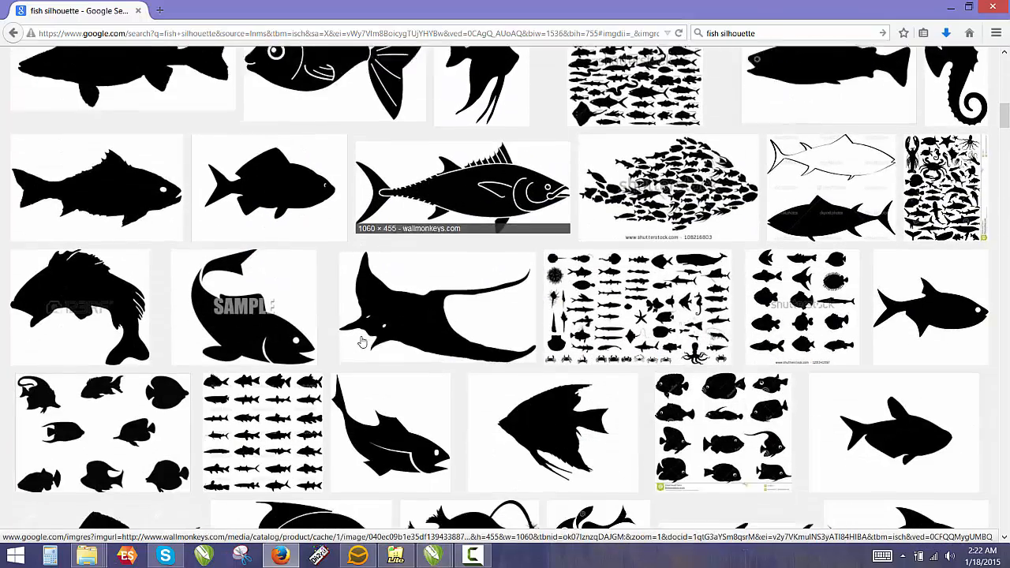
{"action": "scroll", "coordinate": [355, 339], "scroll_direction": "down", "scroll_amount": 3}
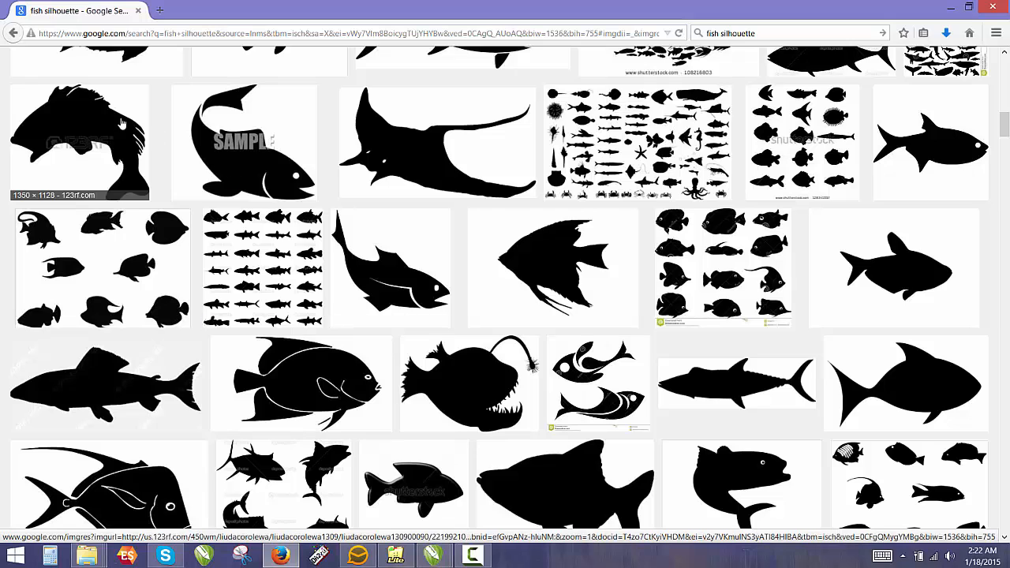
{"action": "left_click", "coordinate": [120, 124]}
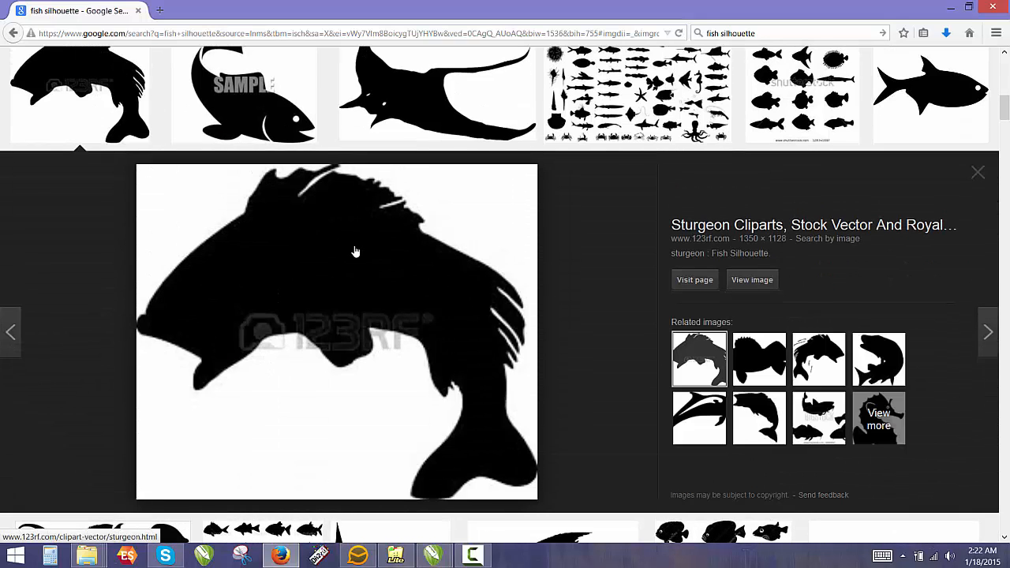
{"action": "right_click", "coordinate": [344, 261]}
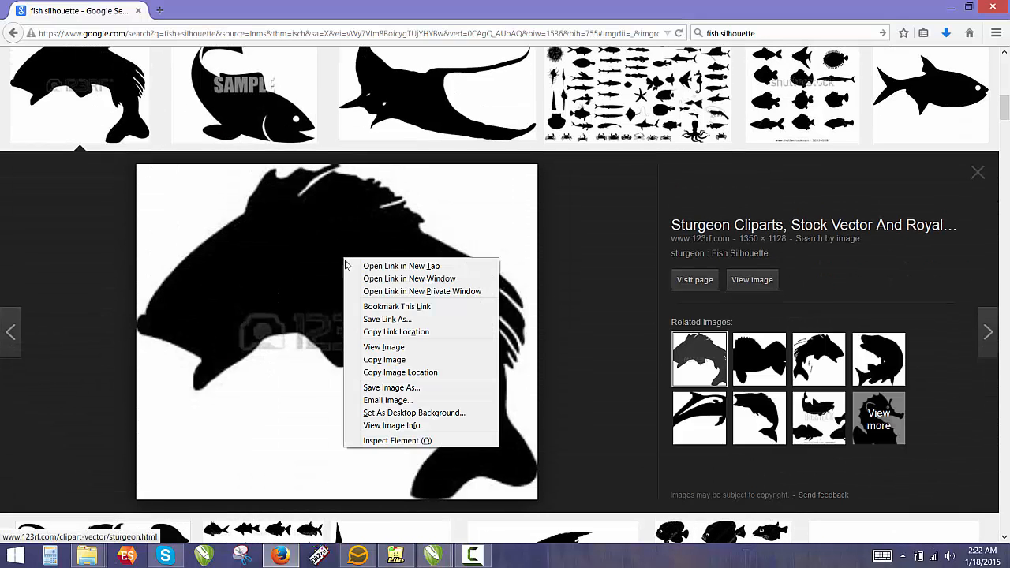
{"action": "left_click", "coordinate": [397, 359]}
Step: Switch back to the CorelDRAW drawing, paste the copied fish image and shift it slightly left on the page
{"action": "mouse_move", "coordinate": [436, 560]}
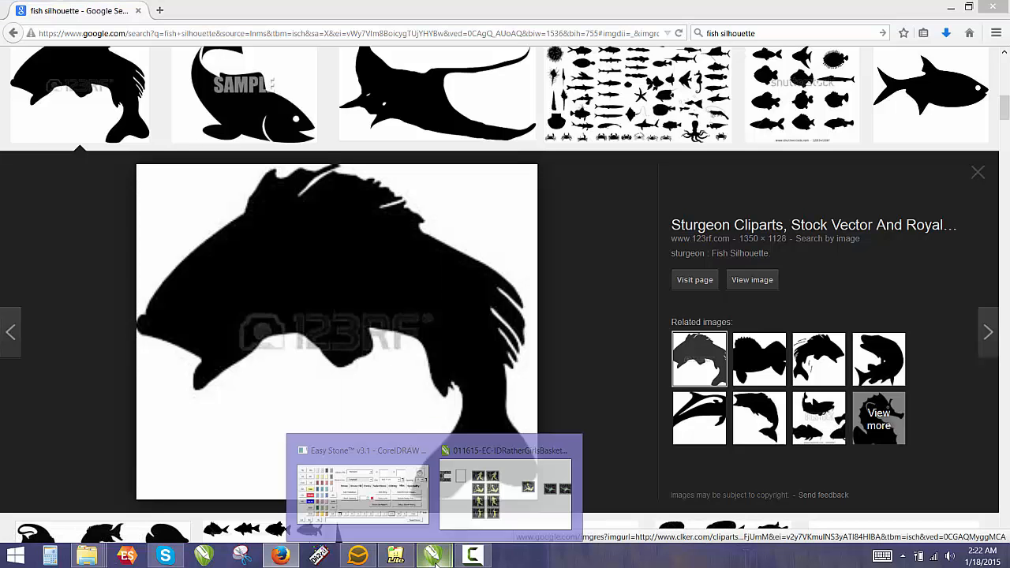
{"action": "left_click", "coordinate": [458, 453]}
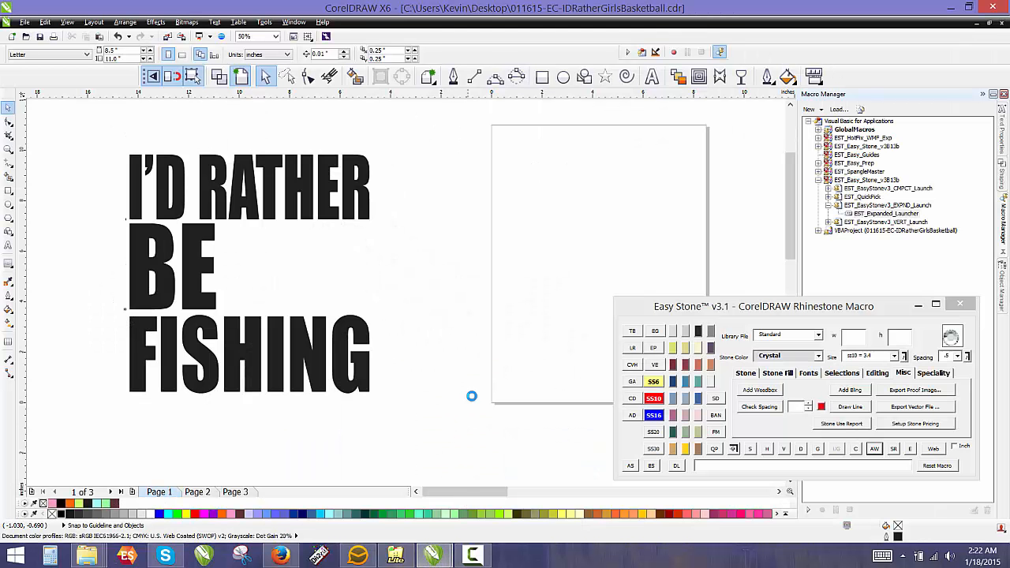
{"action": "key", "text": "ctrl+v"}
{"action": "left_click_drag", "start_coordinate": [595, 254], "coordinate": [568, 252]}
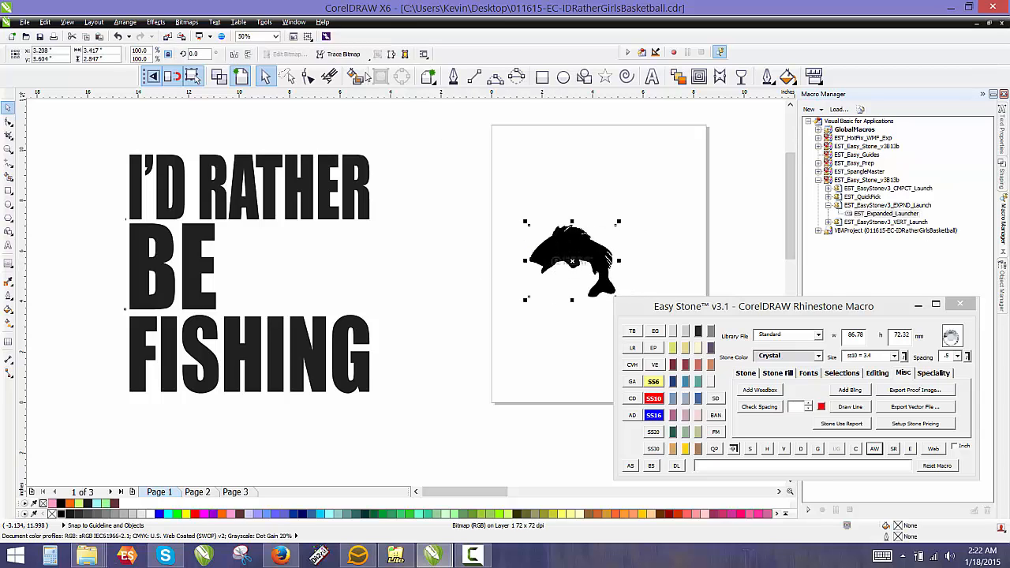
Step: Set up an Outline Trace of the fish bitmap as a low quality image and merge its four black and grey colors into one
{"action": "left_click", "coordinate": [348, 55]}
{"action": "mouse_move", "coordinate": [359, 91]}
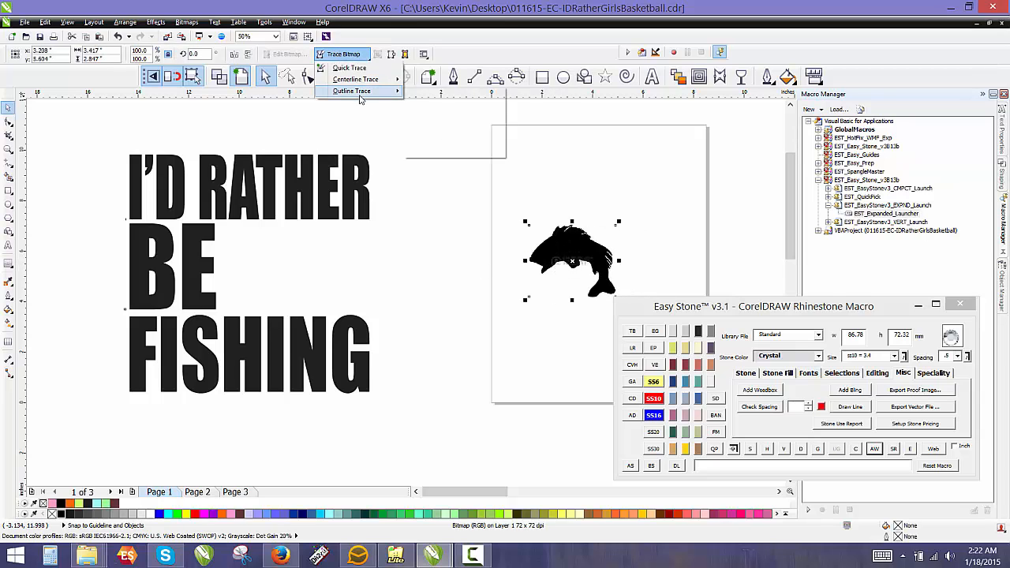
{"action": "left_click", "coordinate": [449, 139]}
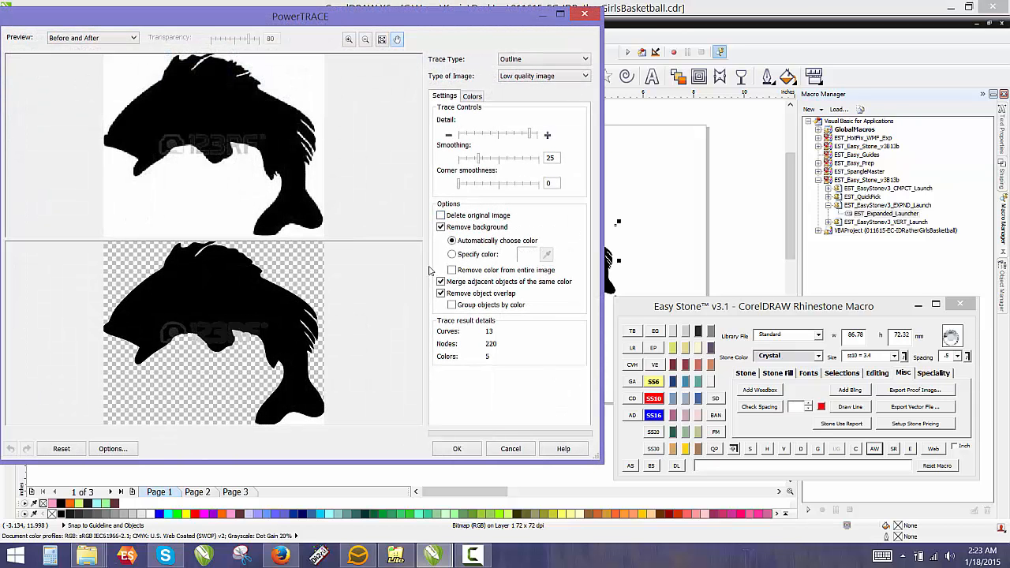
{"action": "left_click", "coordinate": [472, 96]}
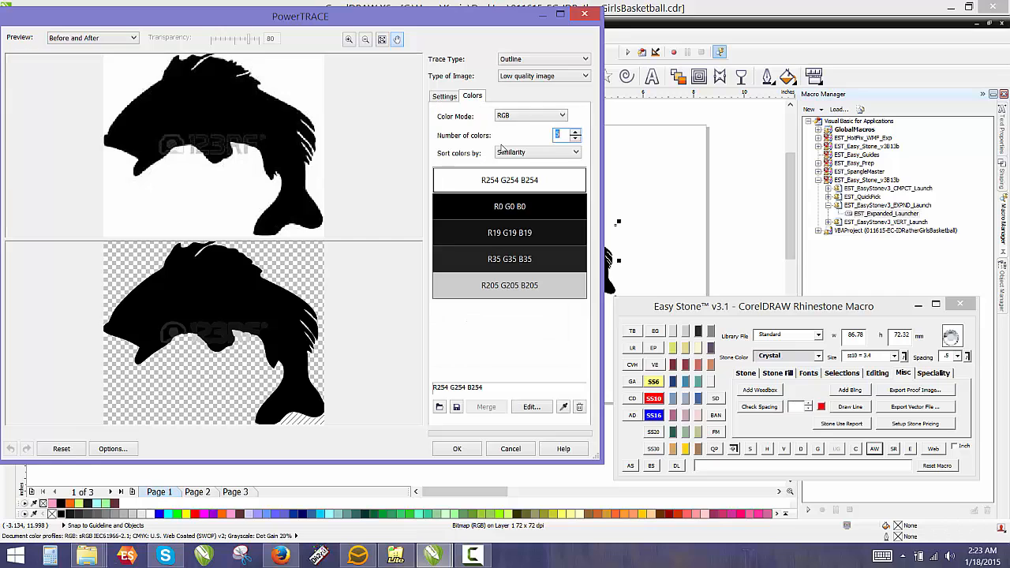
{"action": "left_click", "coordinate": [523, 262], "text": "ctrl"}
{"action": "left_click", "coordinate": [521, 236], "text": "ctrl"}
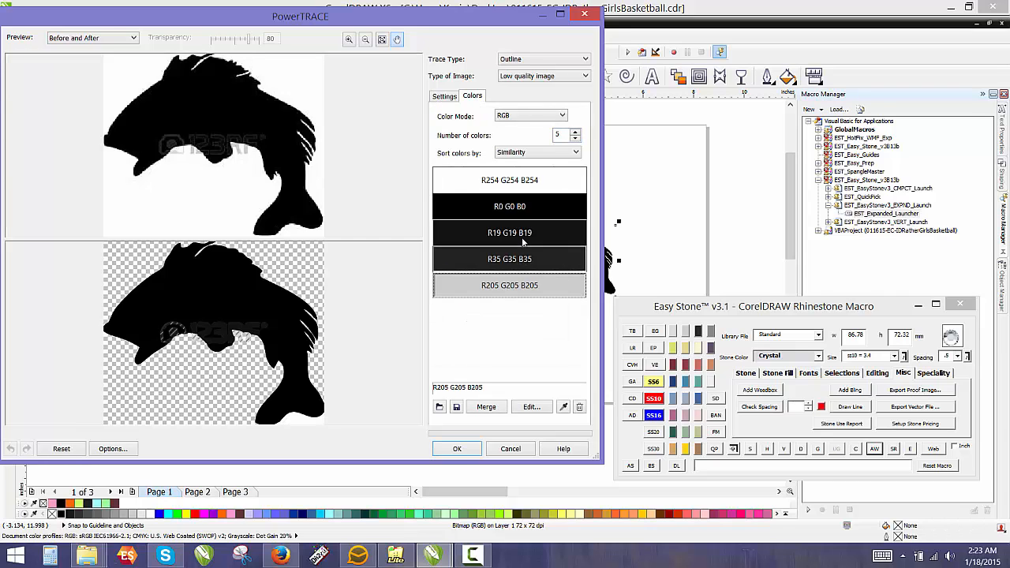
{"action": "left_click", "coordinate": [521, 209], "text": "ctrl"}
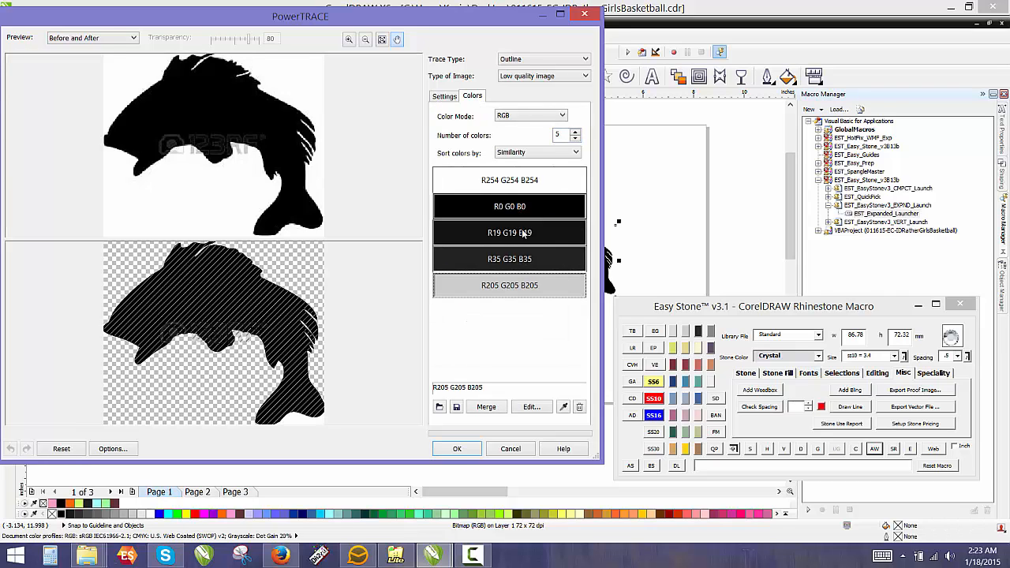
{"action": "left_click", "coordinate": [488, 407]}
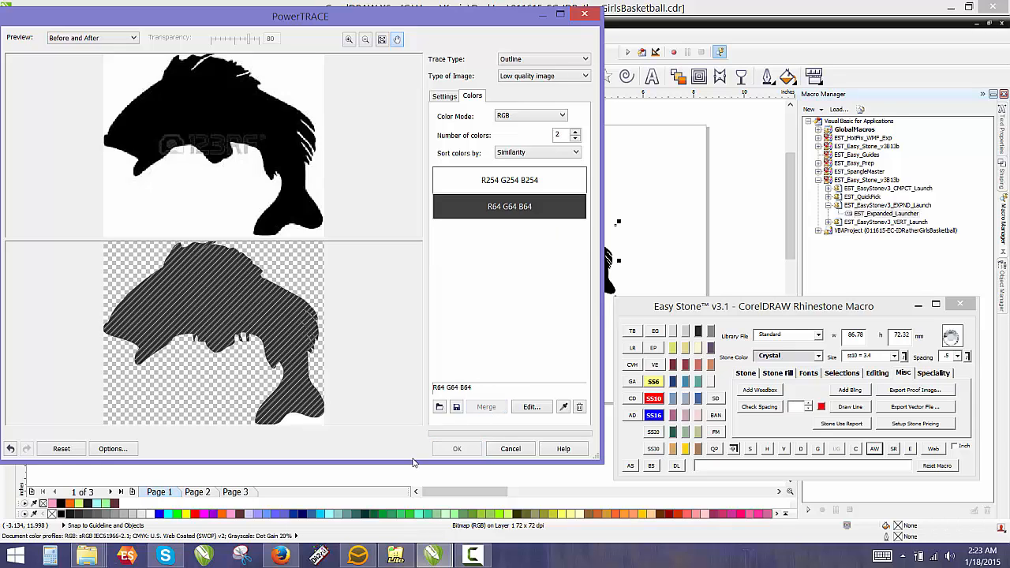
Step: Accept the trace result and move the traced fish off the bitmap to the space beside the text
{"action": "left_click", "coordinate": [455, 449]}
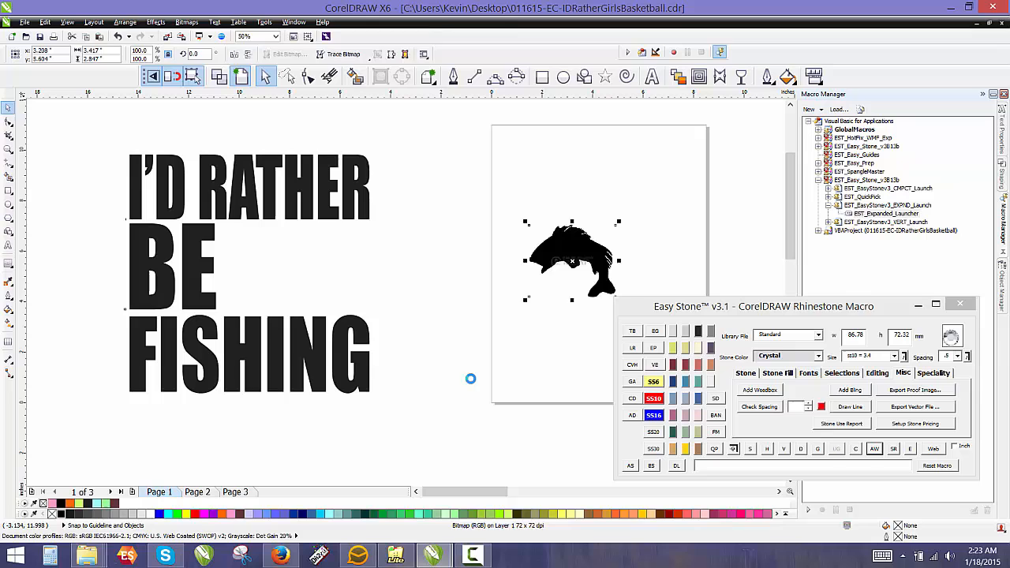
{"action": "left_click", "coordinate": [532, 342]}
{"action": "left_click_drag", "start_coordinate": [541, 258], "coordinate": [403, 279]}
{"action": "left_click", "coordinate": [394, 350]}
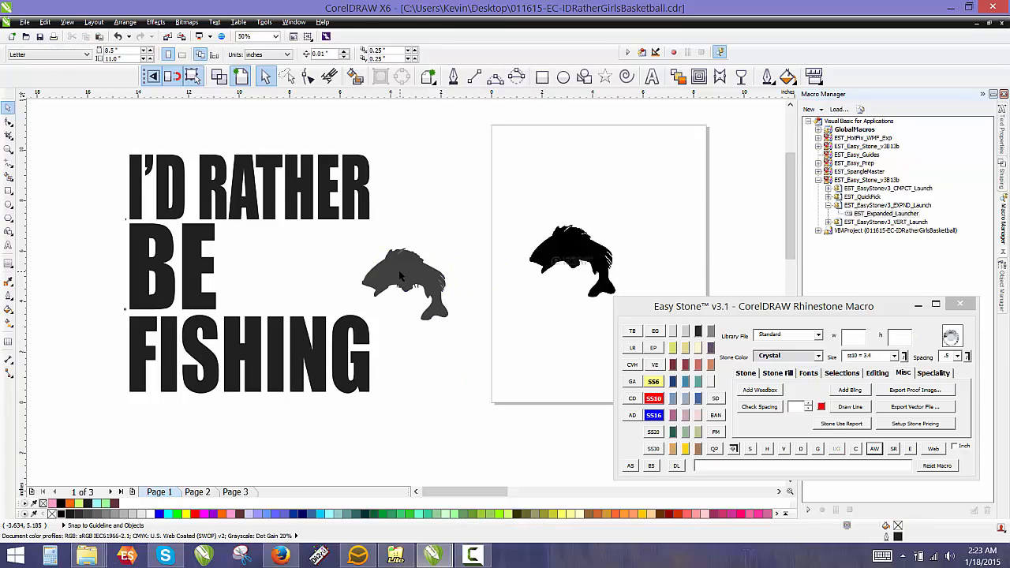
Step: Ungroup the traced fish and move the dark silhouette to just above FISHING, away from its leftover light pieces
{"action": "scroll", "coordinate": [407, 284], "scroll_direction": "up", "scroll_amount": 2}
{"action": "scroll", "coordinate": [408, 284], "scroll_direction": "up", "scroll_amount": 1}
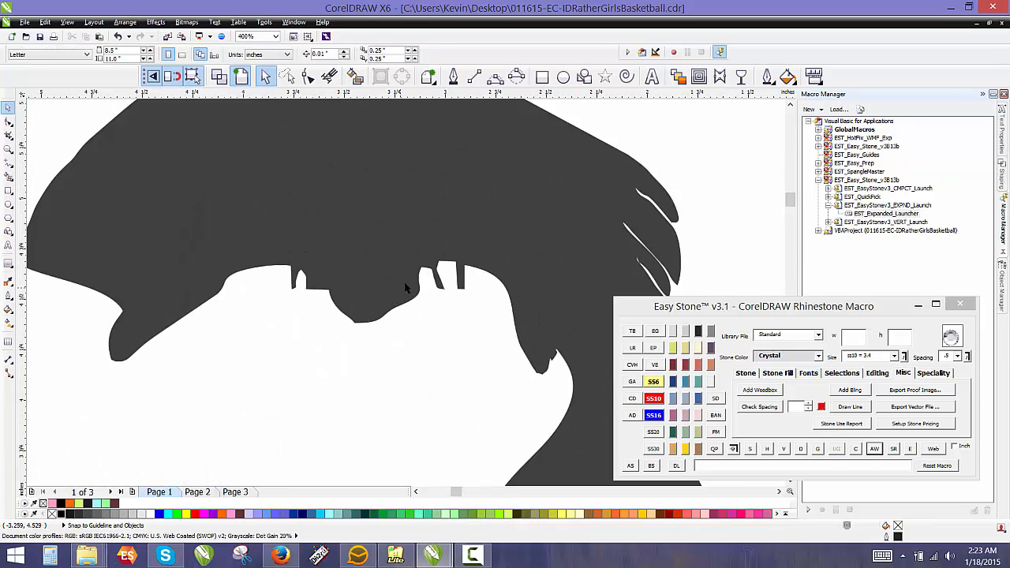
{"action": "left_click", "coordinate": [406, 289]}
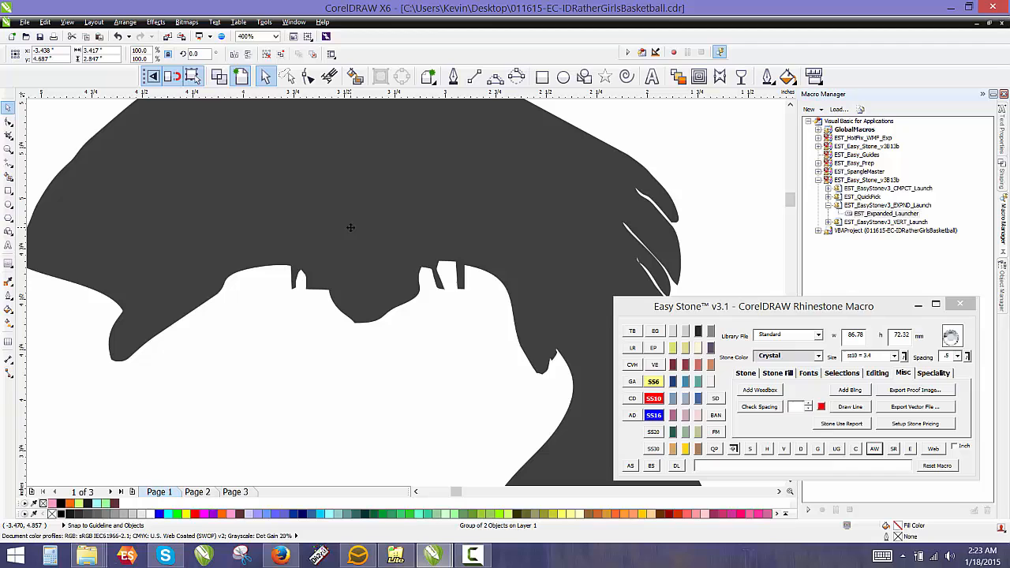
{"action": "scroll", "coordinate": [394, 240], "scroll_direction": "down", "scroll_amount": 1}
{"action": "right_click", "coordinate": [406, 227]}
{"action": "left_click", "coordinate": [426, 288]}
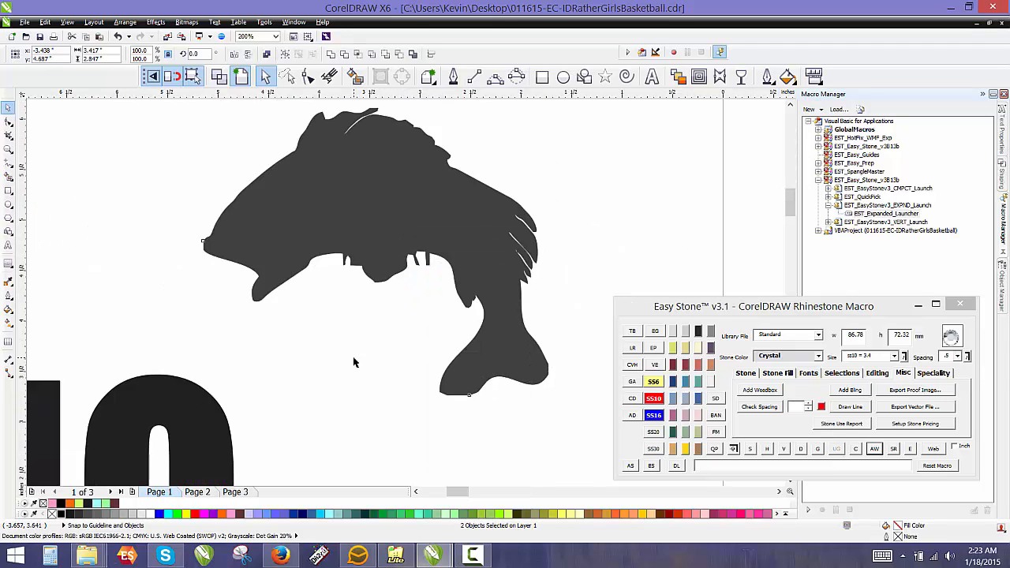
{"action": "left_click", "coordinate": [399, 229]}
{"action": "scroll", "coordinate": [416, 222], "scroll_direction": "down", "scroll_amount": 1}
{"action": "left_click_drag", "start_coordinate": [413, 223], "coordinate": [123, 224]}
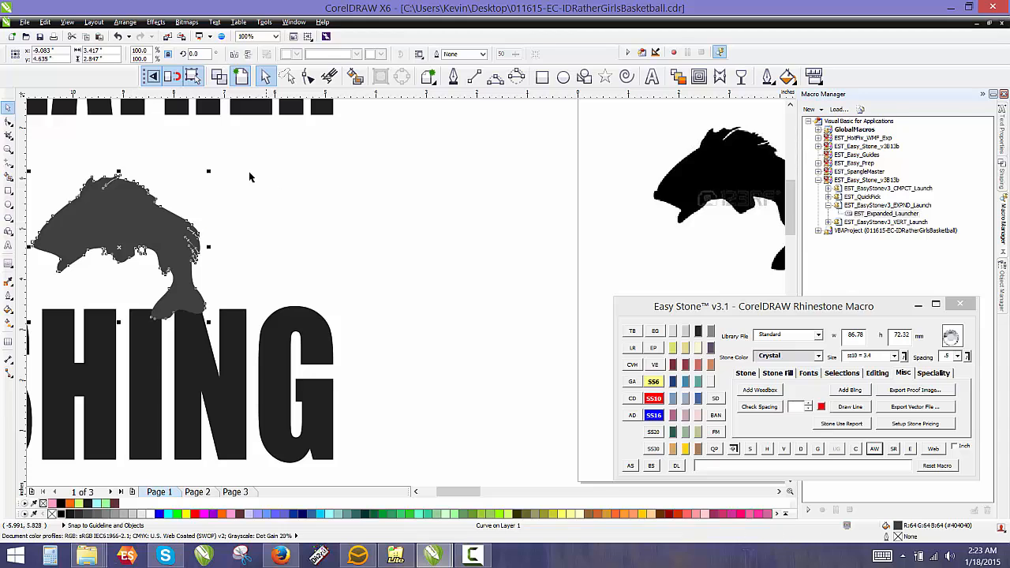
Step: Delete the leftover light trace pieces and the original fish bitmap on the page
{"action": "left_click_drag", "start_coordinate": [219, 140], "coordinate": [591, 394]}
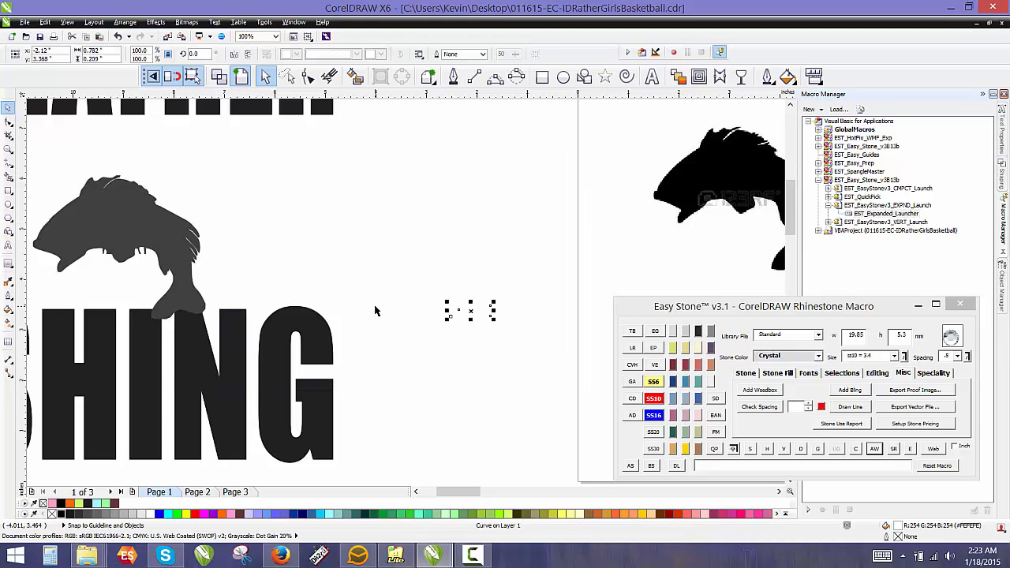
{"action": "key", "text": "Delete"}
{"action": "scroll", "coordinate": [405, 190], "scroll_direction": "down", "scroll_amount": 1}
{"action": "left_click_drag", "start_coordinate": [472, 134], "coordinate": [651, 281]}
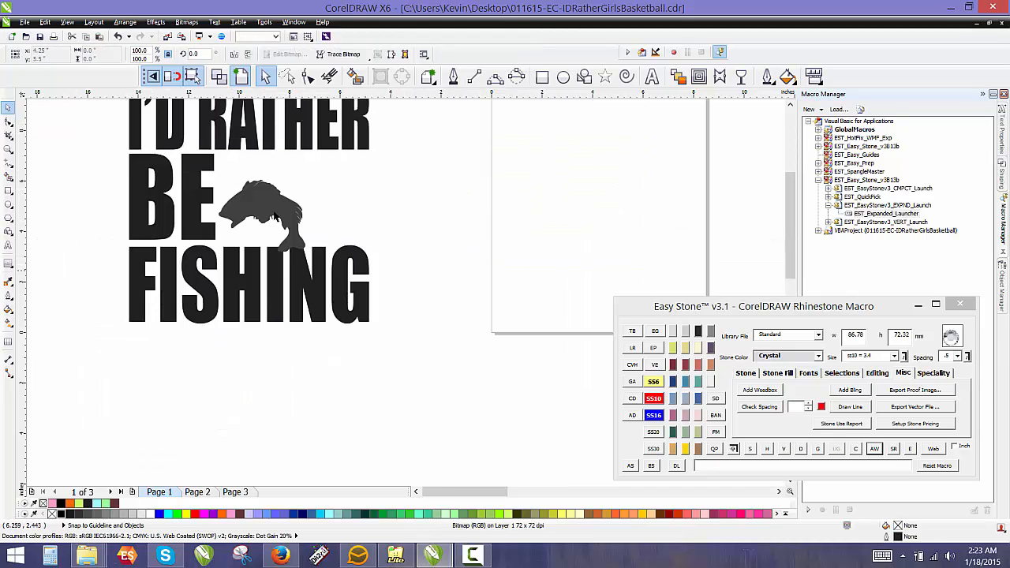
Step: Move the fish silhouette to the right so it sits above the last letters of FISHING
{"action": "scroll", "coordinate": [272, 211], "scroll_direction": "up", "scroll_amount": 2}
{"action": "left_click_drag", "start_coordinate": [271, 207], "coordinate": [531, 176]}
{"action": "left_click", "coordinate": [377, 271]}
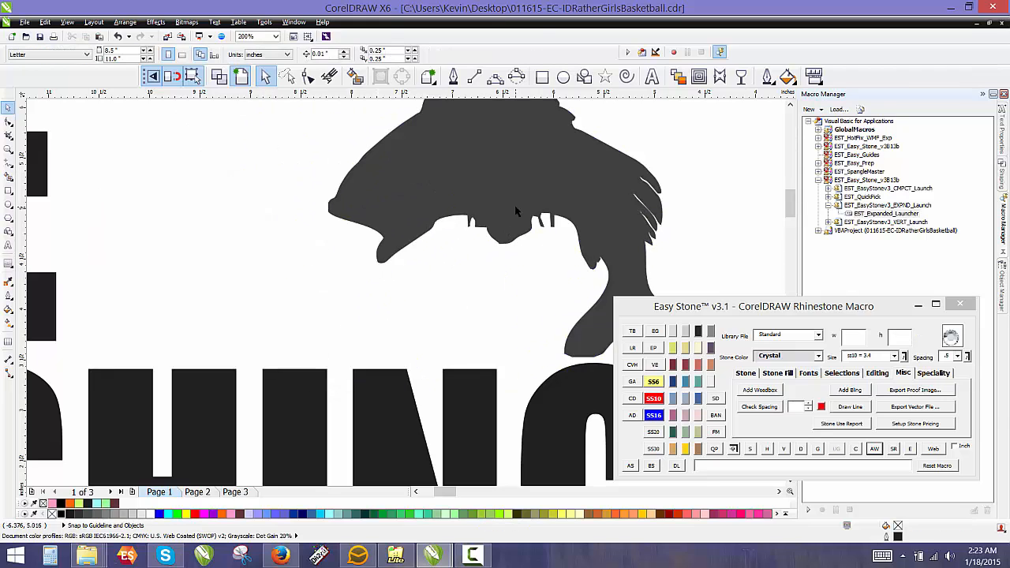
Step: Delete the end nodes of the spur nearest the tail under the fish's belly and convert its edge to a line
{"action": "scroll", "coordinate": [515, 211], "scroll_direction": "up", "scroll_amount": 4}
{"action": "left_click", "coordinate": [537, 214]}
{"action": "key", "text": "F10"}
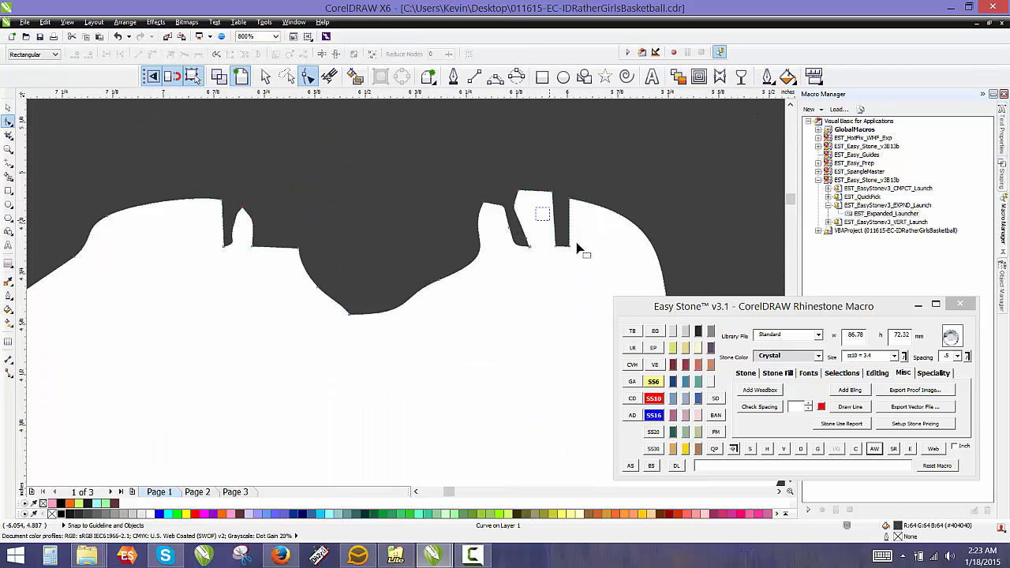
{"action": "left_click_drag", "start_coordinate": [580, 251], "coordinate": [600, 276]}
{"action": "key", "text": "Delete"}
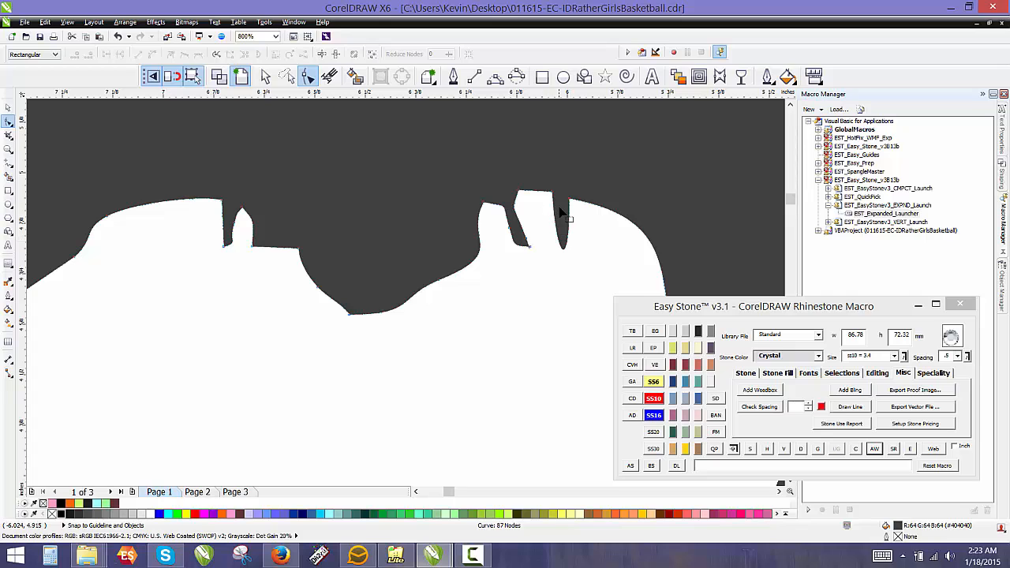
{"action": "right_click", "coordinate": [554, 212]}
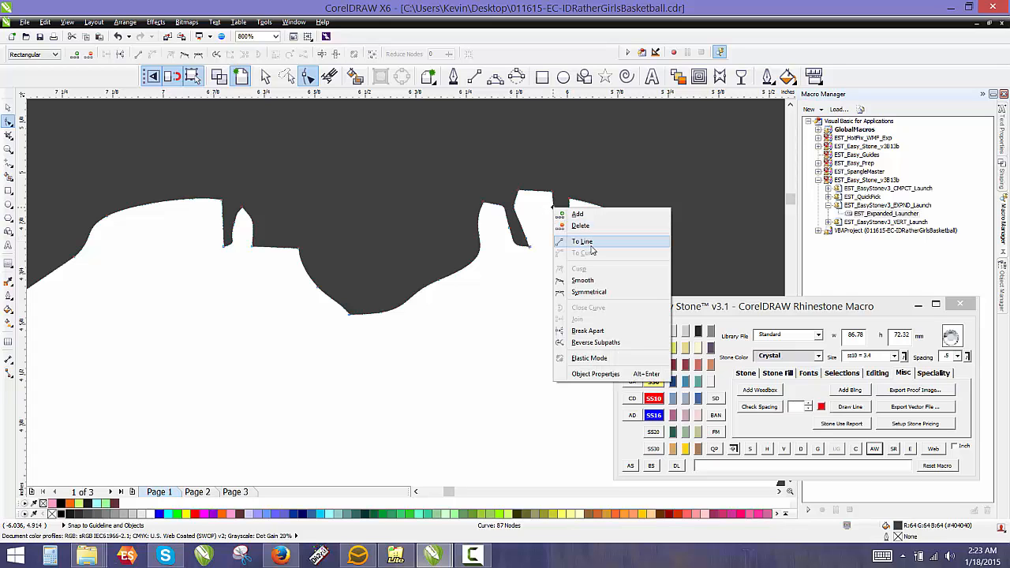
{"action": "left_click", "coordinate": [576, 239]}
Step: Remove the nodes of the slanted spur beside the belly bump and convert the looping segment to a line
{"action": "scroll", "coordinate": [527, 221], "scroll_direction": "up", "scroll_amount": 2}
{"action": "left_click_drag", "start_coordinate": [568, 214], "coordinate": [472, 306]}
{"action": "key", "text": "Delete"}
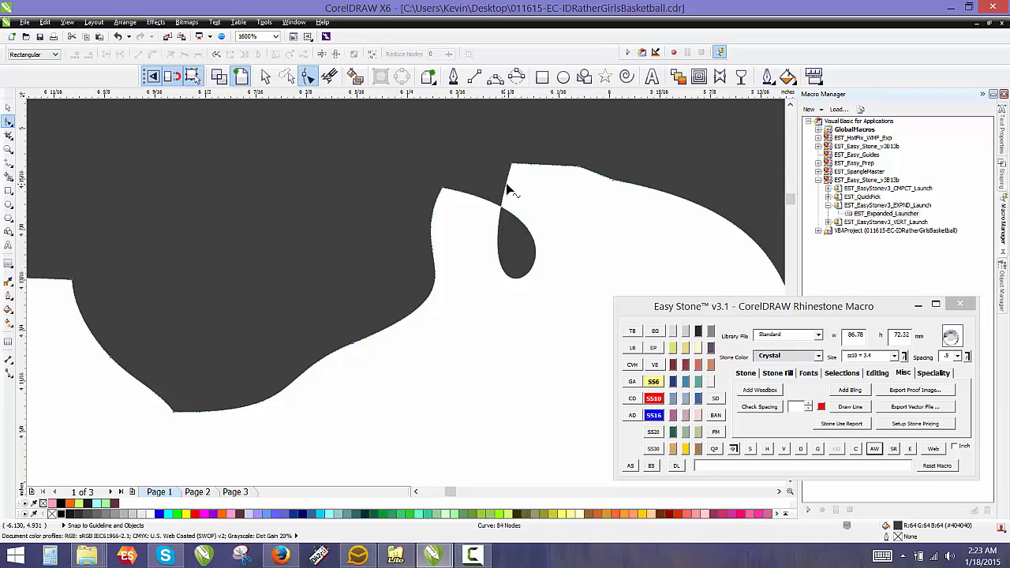
{"action": "right_click", "coordinate": [507, 189]}
{"action": "left_click", "coordinate": [542, 223]}
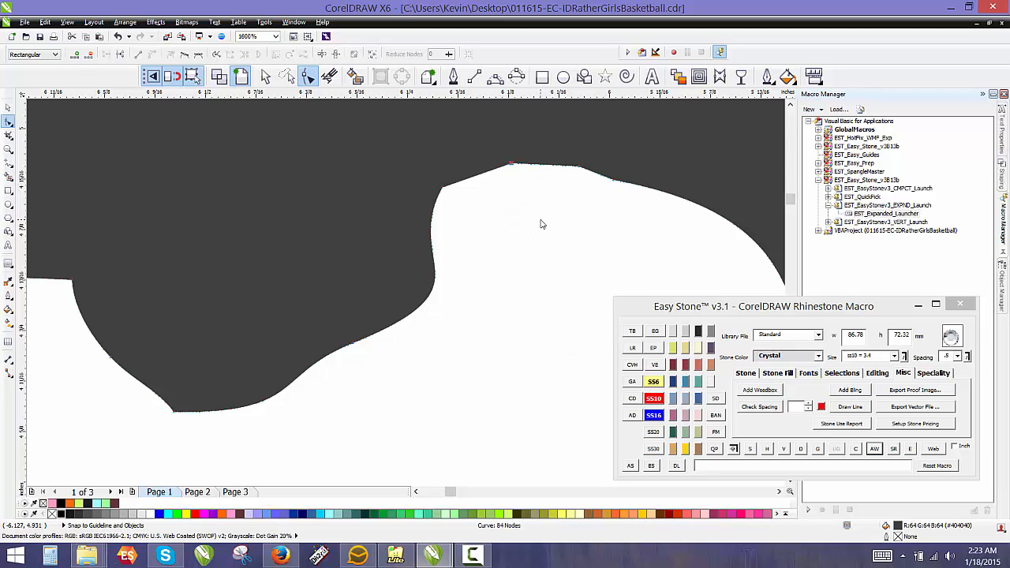
Step: Delete the three surplus nodes along the top of the gap between the belly bump and the tail
{"action": "double_click", "coordinate": [511, 167]}
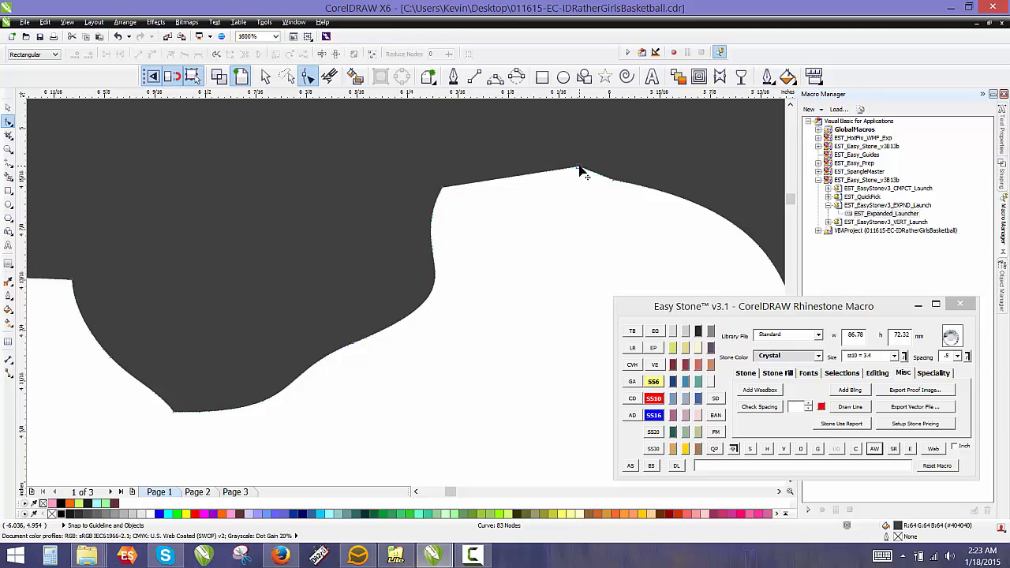
{"action": "double_click", "coordinate": [580, 171]}
{"action": "double_click", "coordinate": [614, 183]}
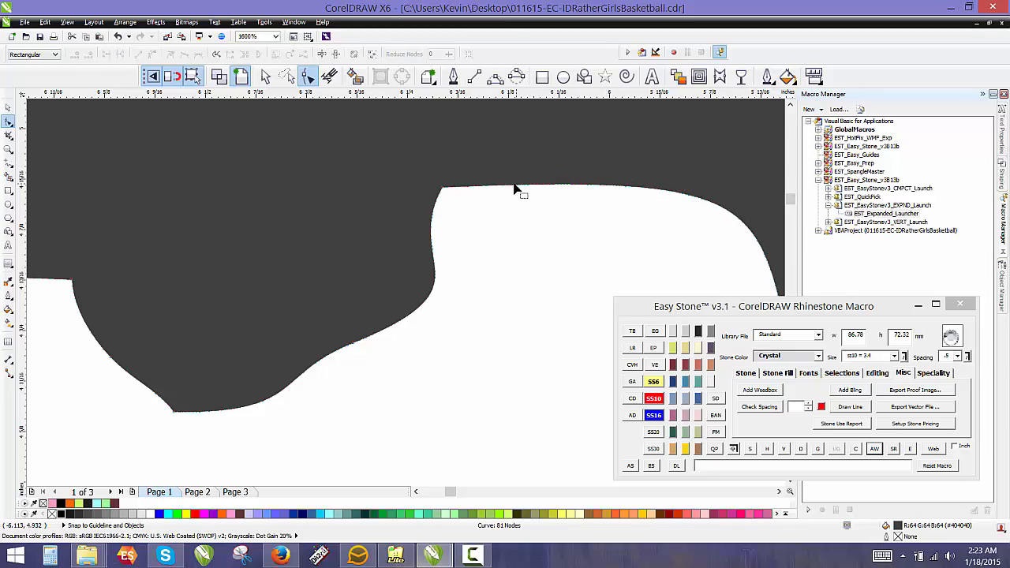
Step: Adjust the curve handles of the segment between the belly bump and the tail to form a smooth arch
{"action": "left_click", "coordinate": [444, 191]}
{"action": "scroll", "coordinate": [512, 237], "scroll_direction": "down", "scroll_amount": 1}
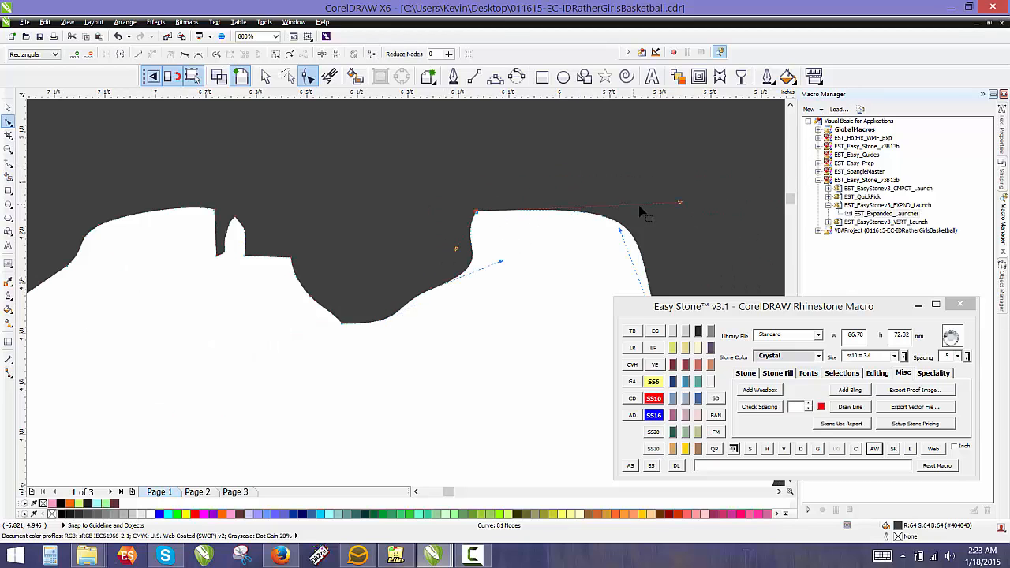
{"action": "left_click_drag", "start_coordinate": [679, 205], "coordinate": [545, 167]}
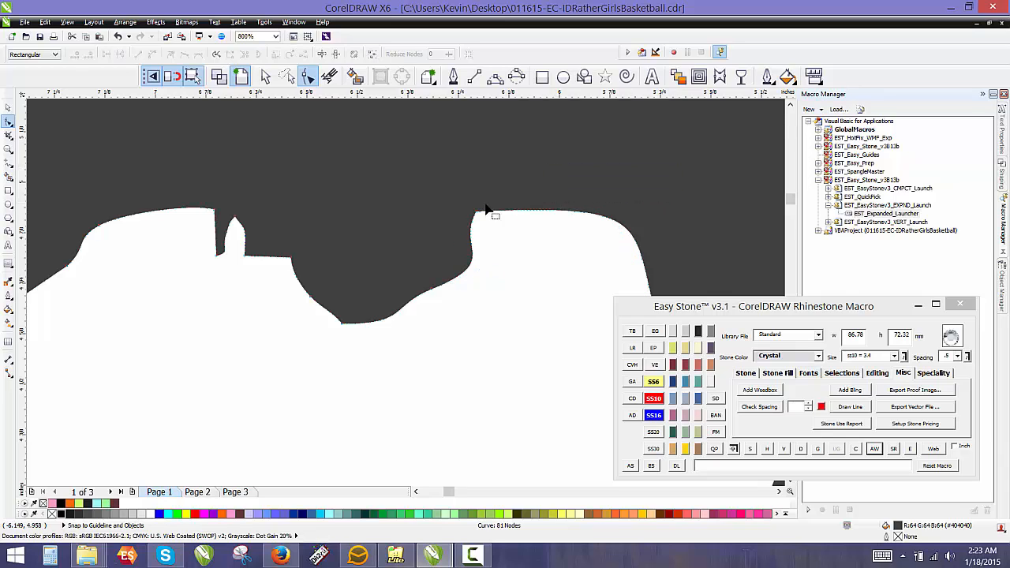
{"action": "left_click", "coordinate": [477, 214]}
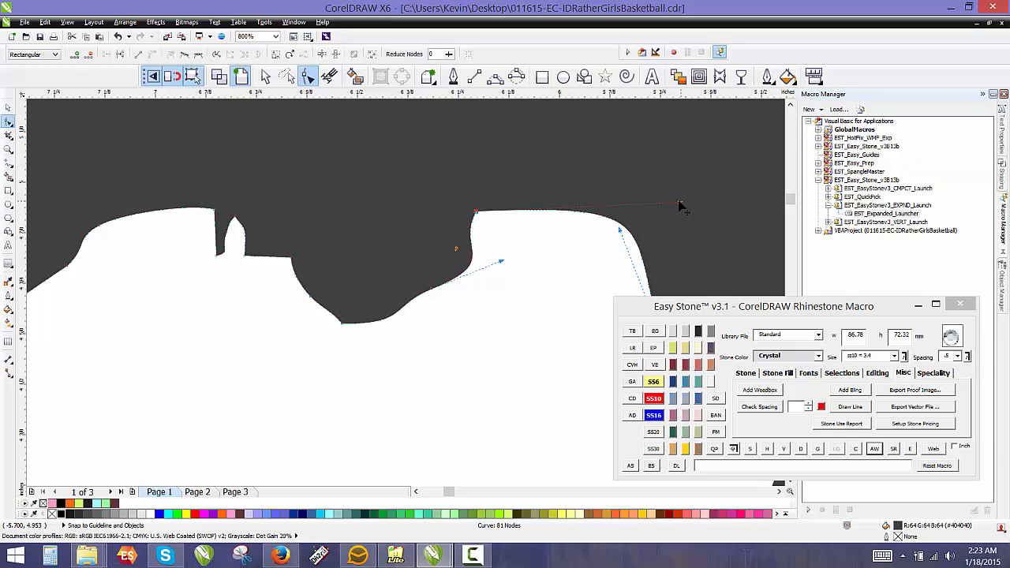
{"action": "left_click_drag", "start_coordinate": [684, 207], "coordinate": [579, 168]}
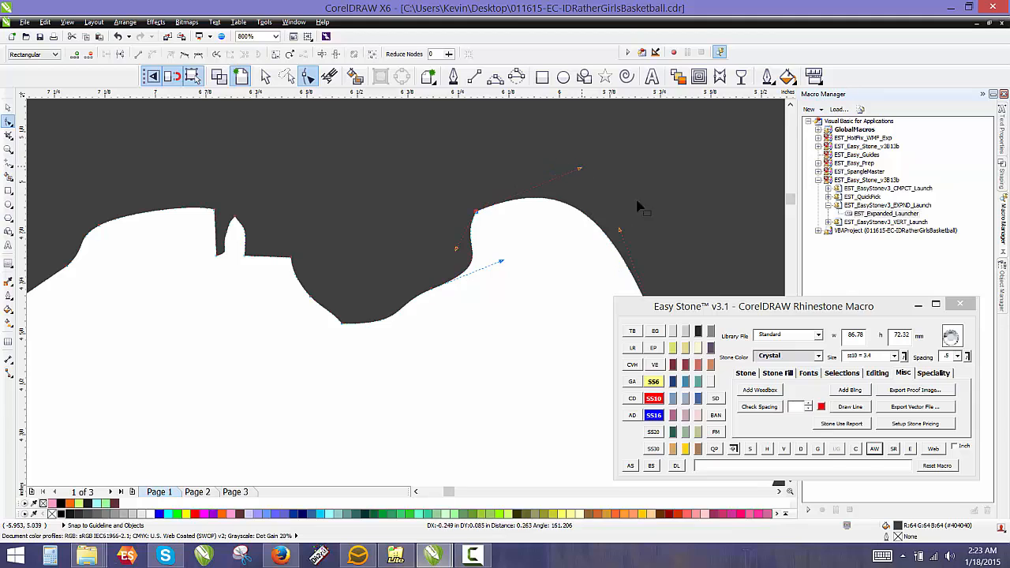
{"action": "left_click_drag", "start_coordinate": [620, 230], "coordinate": [652, 232]}
{"action": "scroll", "coordinate": [598, 203], "scroll_direction": "down", "scroll_amount": 1}
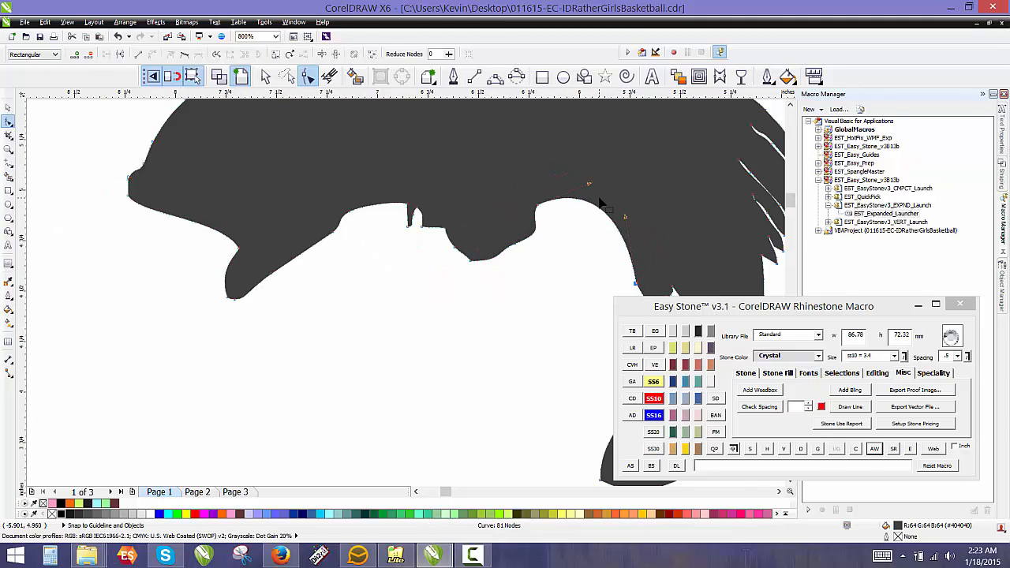
Step: Delete the nodes of the remaining spur on the mouth side of the belly bump, leaving a smooth arch
{"action": "key", "text": "space"}
{"action": "left_click", "coordinate": [482, 330]}
{"action": "scroll", "coordinate": [410, 231], "scroll_direction": "up", "scroll_amount": 1}
{"action": "scroll", "coordinate": [407, 219], "scroll_direction": "up", "scroll_amount": 2}
{"action": "left_click", "coordinate": [406, 215]}
{"action": "key", "text": "space"}
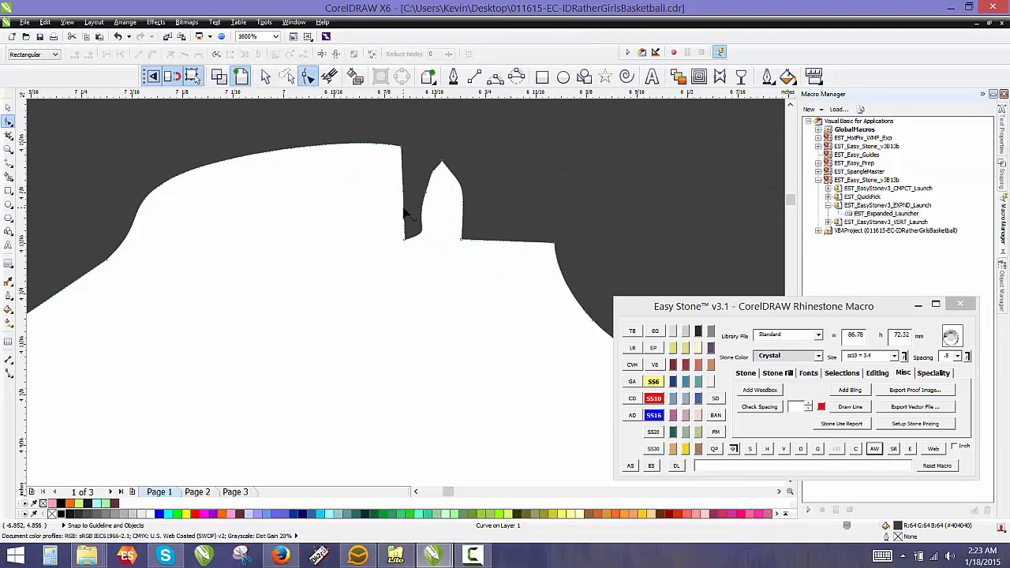
{"action": "left_click_drag", "start_coordinate": [376, 144], "coordinate": [456, 246]}
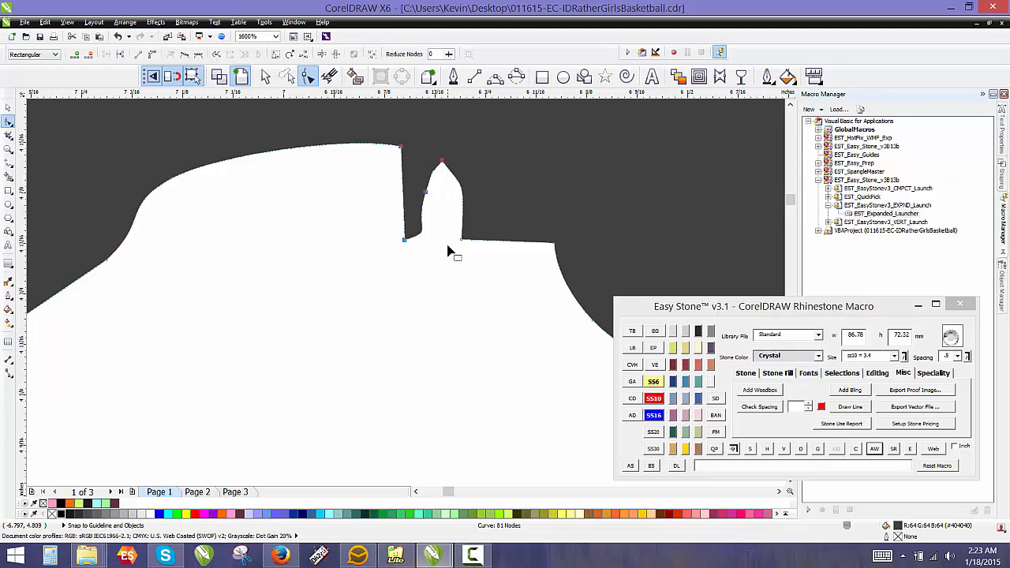
{"action": "key", "text": "Delete"}
{"action": "scroll", "coordinate": [433, 231], "scroll_direction": "down", "scroll_amount": 2}
{"action": "key", "text": "space"}
{"action": "left_click", "coordinate": [423, 242]}
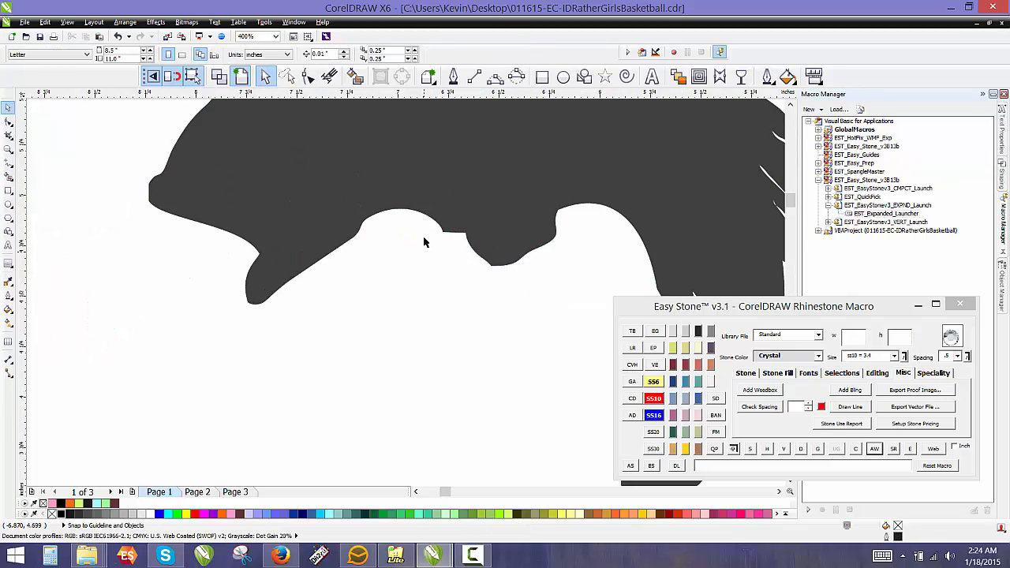
Step: Smooth out the small flat step on the mouth side of the belly bump by removing its corner node
{"action": "scroll", "coordinate": [442, 225], "scroll_direction": "up", "scroll_amount": 1}
{"action": "left_click", "coordinate": [435, 259]}
{"action": "key", "text": "space"}
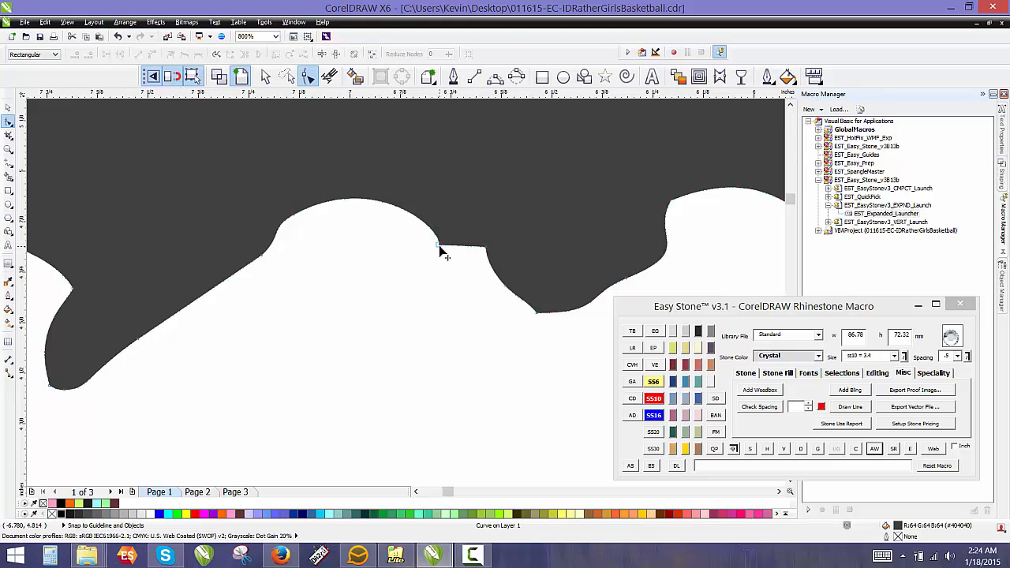
{"action": "scroll", "coordinate": [397, 279], "scroll_direction": "down", "scroll_amount": 2}
{"action": "key", "text": "space"}
{"action": "left_click", "coordinate": [380, 327]}
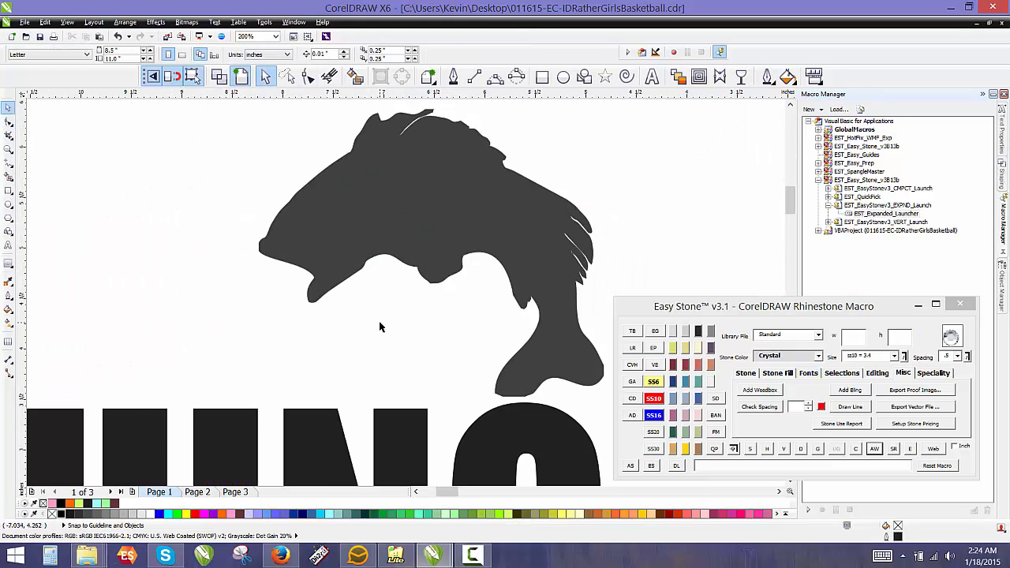
Step: Fill the fish silhouette with pink (#FF99CC)
{"action": "scroll", "coordinate": [380, 327], "scroll_direction": "down", "scroll_amount": 1}
{"action": "left_click", "coordinate": [420, 255]}
{"action": "scroll", "coordinate": [392, 227], "scroll_direction": "down", "scroll_amount": 1}
{"action": "key", "text": "Escape"}
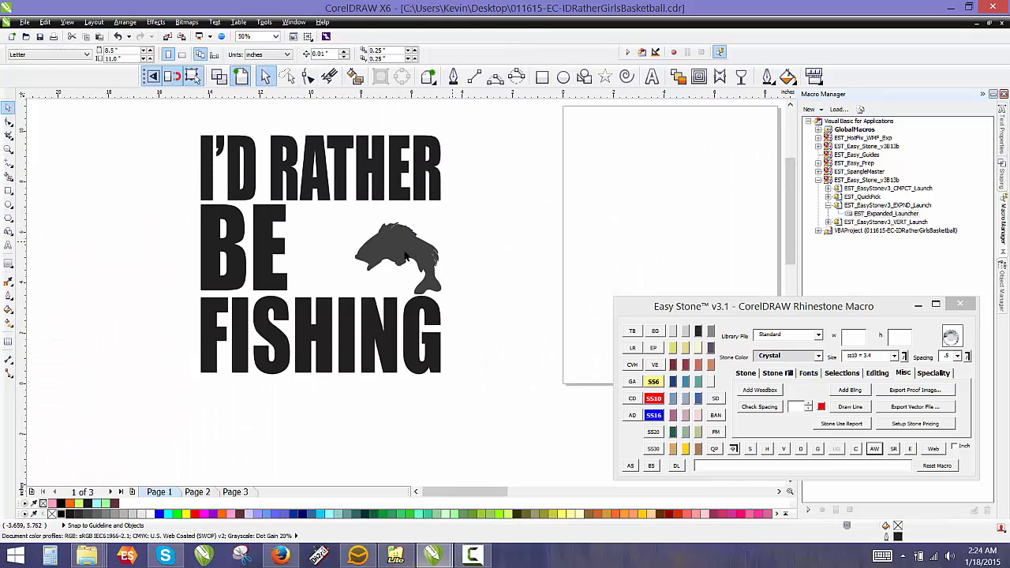
{"action": "left_click", "coordinate": [407, 256]}
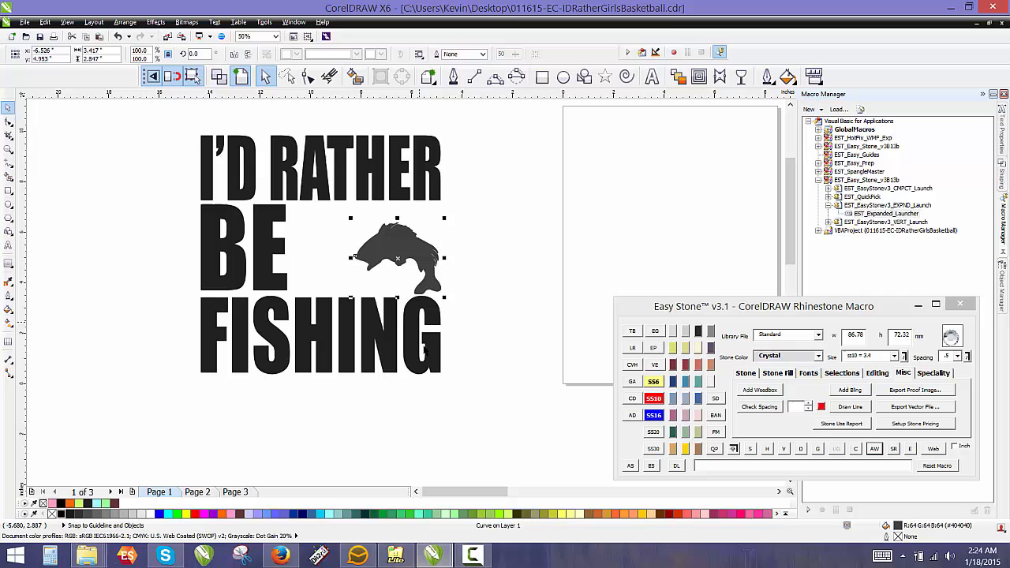
{"action": "left_click", "coordinate": [231, 513]}
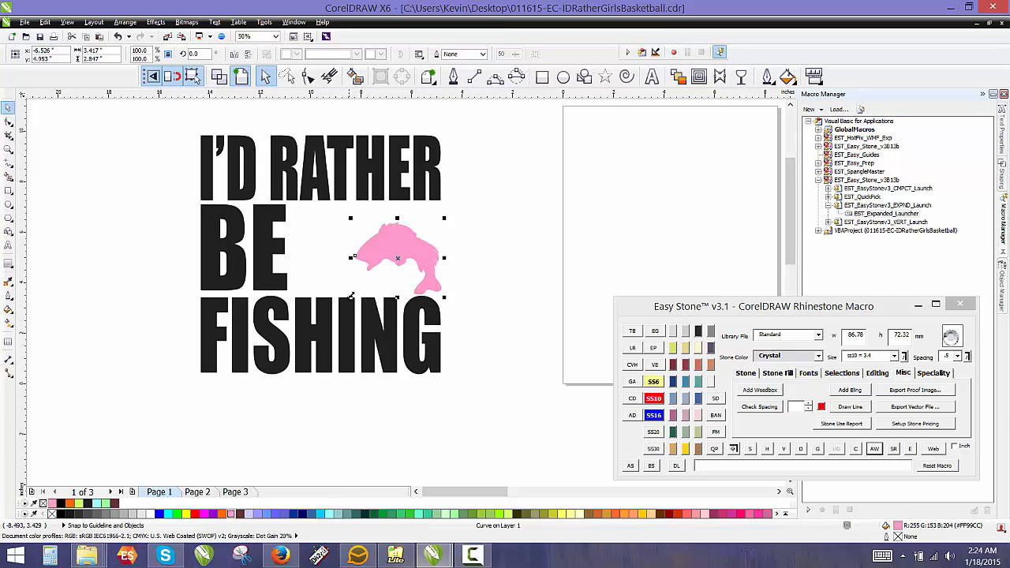
Step: Enlarge the fish proportionally to 208.9 percent, about 7.1 inches wide, and mirror it horizontally
{"action": "left_click_drag", "start_coordinate": [351, 297], "coordinate": [353, 243]}
{"action": "left_click", "coordinate": [357, 248]}
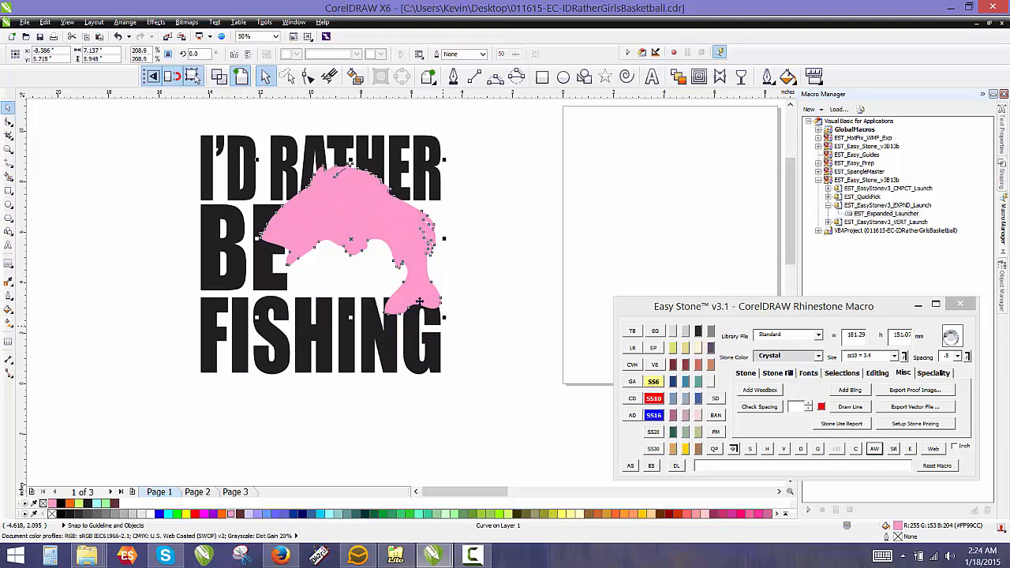
{"action": "left_click_drag", "start_coordinate": [444, 319], "coordinate": [335, 356]}
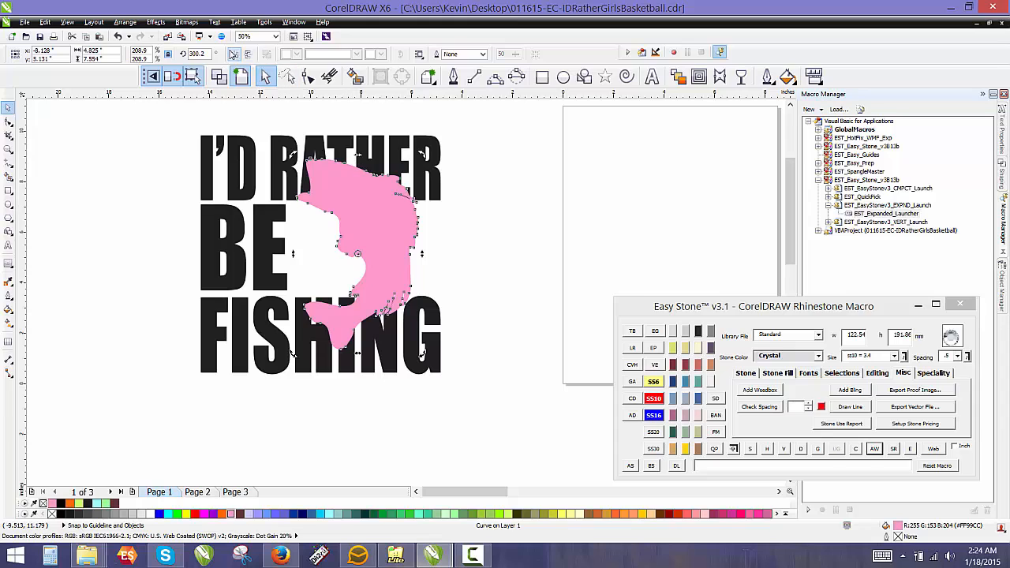
{"action": "left_click", "coordinate": [233, 53]}
{"action": "left_click", "coordinate": [388, 258]}
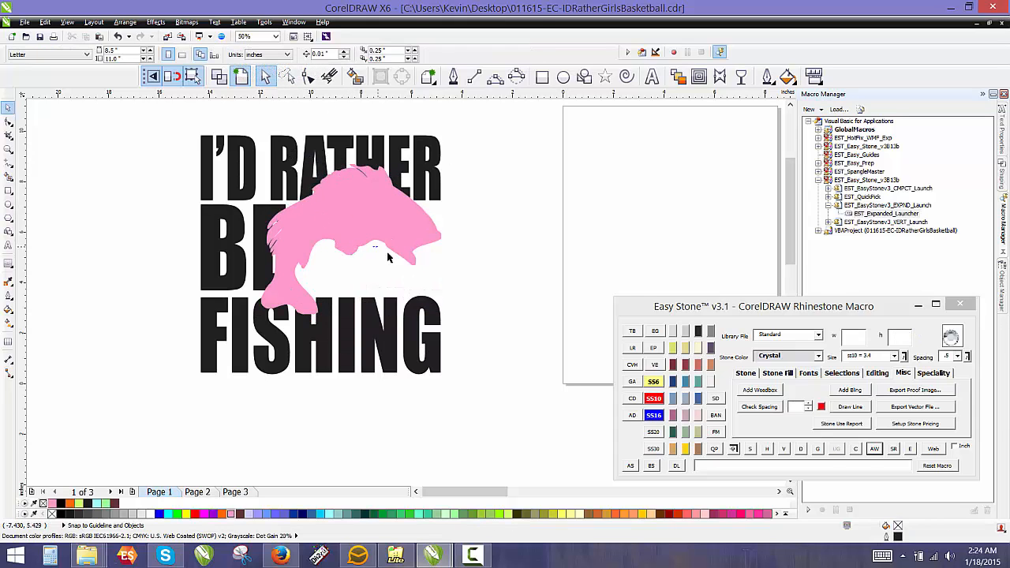
Step: Rotate the mirrored fish counterclockwise to 205.1 degrees and position it over the words, with its tail across FISHING
{"action": "left_click_drag", "start_coordinate": [357, 228], "coordinate": [379, 250]}
{"action": "left_click", "coordinate": [326, 255]}
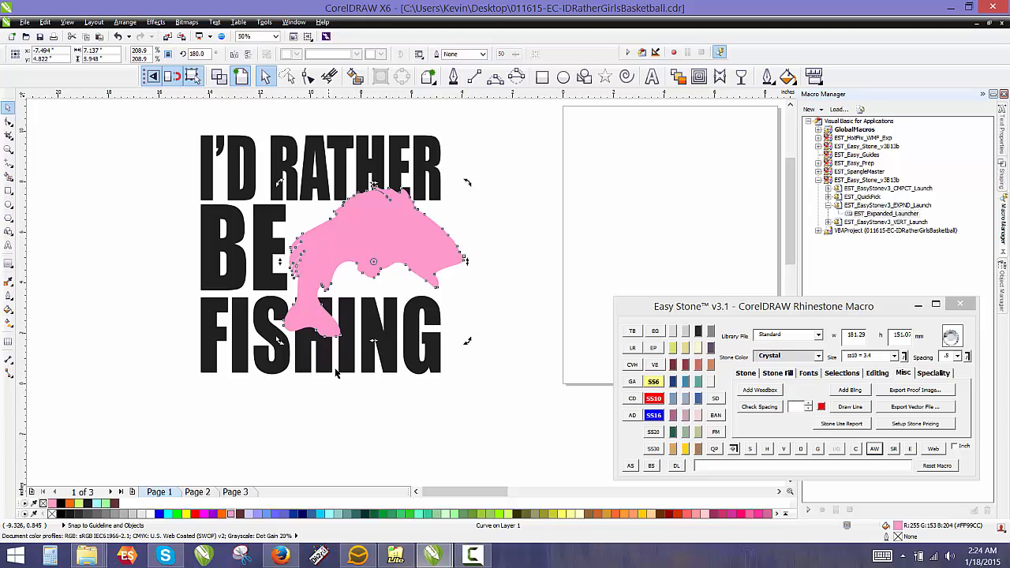
{"action": "left_click_drag", "start_coordinate": [278, 340], "coordinate": [336, 389]}
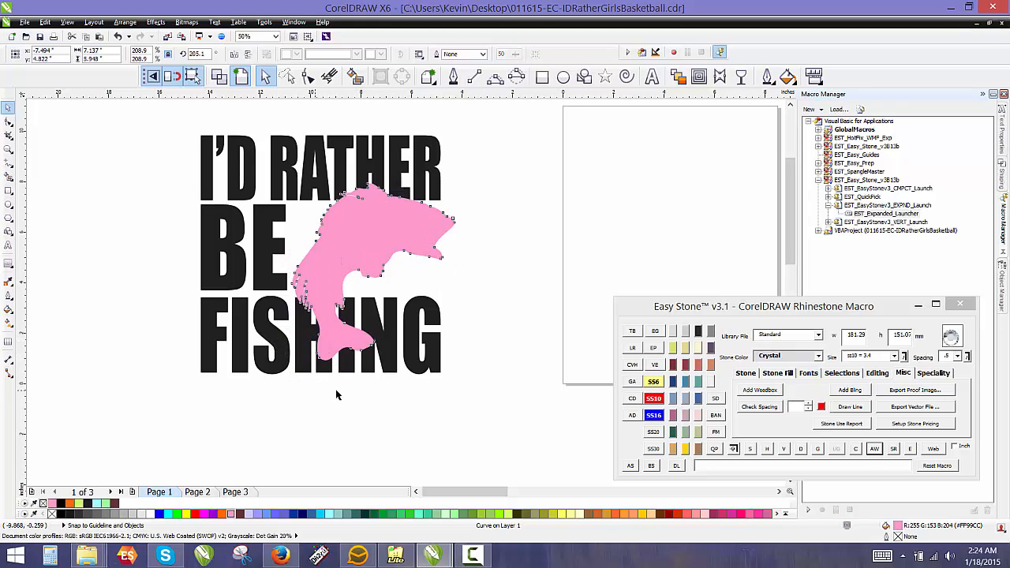
{"action": "left_click", "coordinate": [335, 389]}
{"action": "scroll", "coordinate": [368, 237], "scroll_direction": "up", "scroll_amount": 2}
{"action": "left_click_drag", "start_coordinate": [367, 236], "coordinate": [344, 228]}
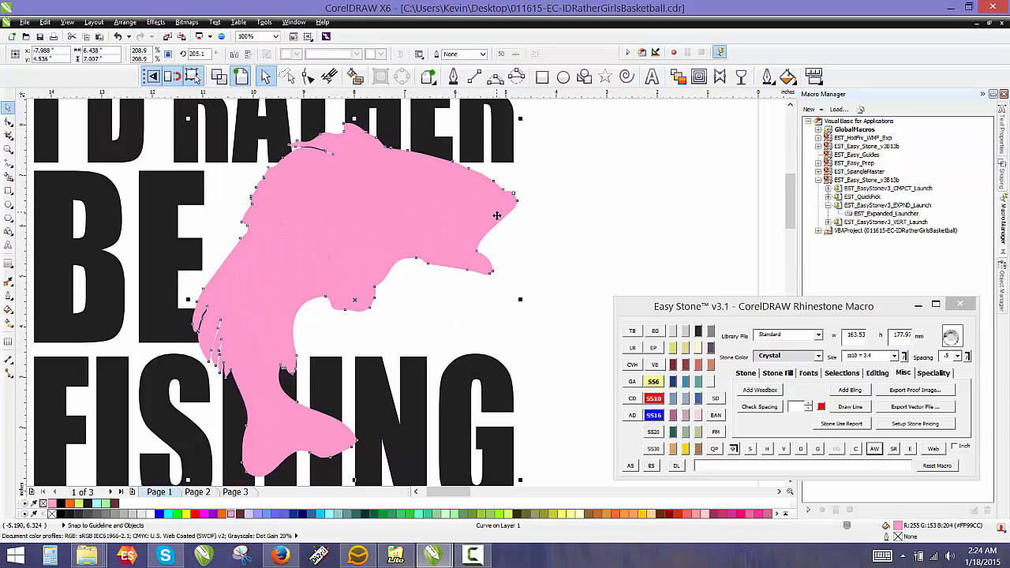
Step: Add a one-step outside contour of about 0.11 inch around the fish and break the contour group apart
{"action": "scroll", "coordinate": [496, 214], "scroll_direction": "down", "scroll_amount": 1}
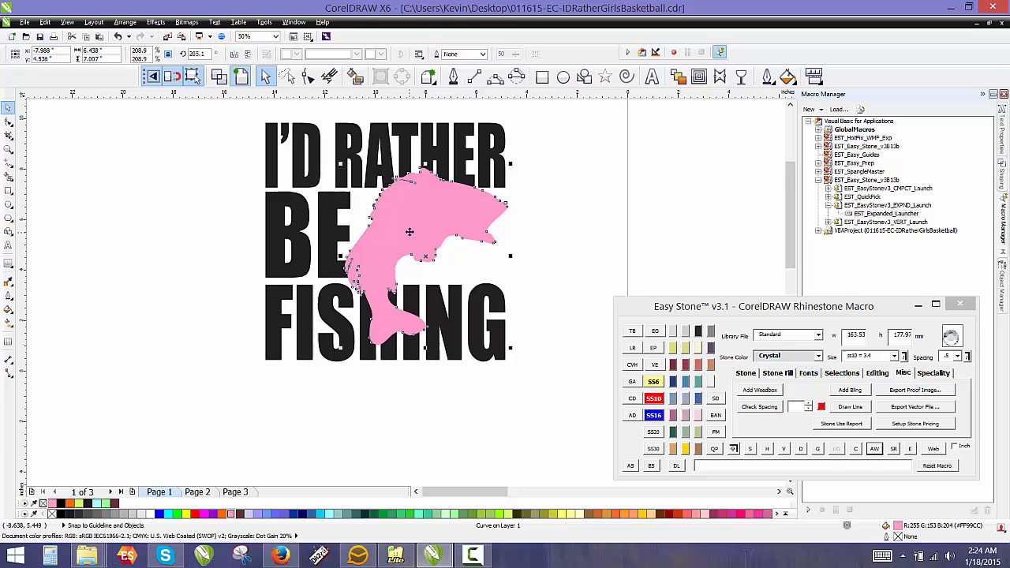
{"action": "left_click", "coordinate": [559, 237]}
{"action": "scroll", "coordinate": [407, 194], "scroll_direction": "up", "scroll_amount": 1}
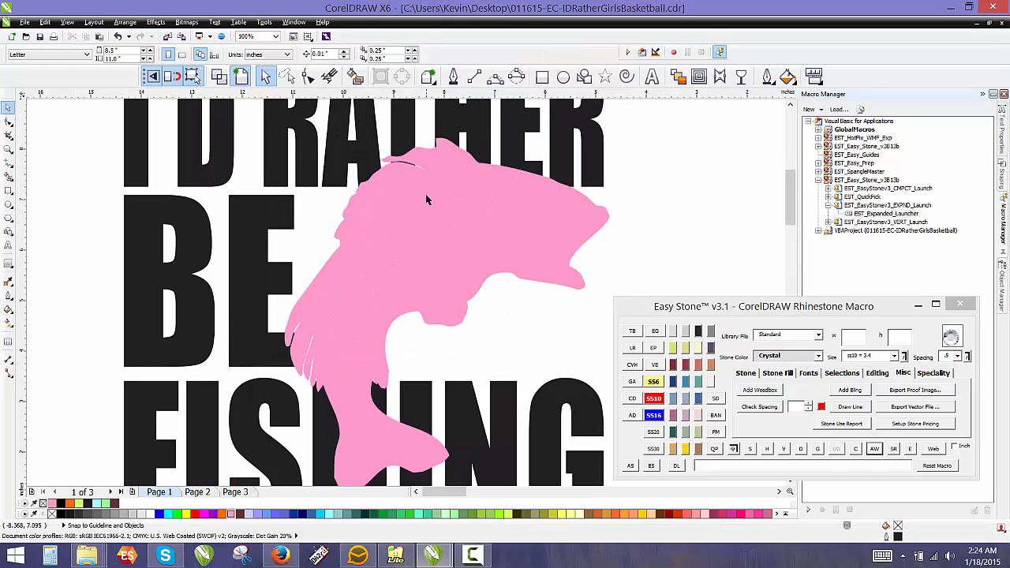
{"action": "left_click", "coordinate": [401, 213]}
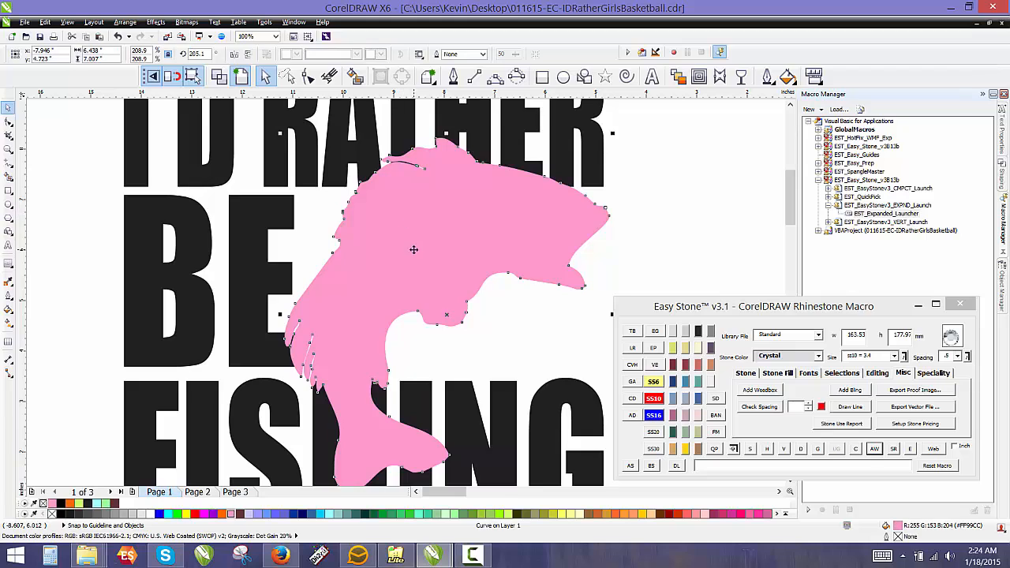
{"action": "scroll", "coordinate": [413, 244], "scroll_direction": "down", "scroll_amount": 1}
{"action": "left_click", "coordinate": [699, 76]}
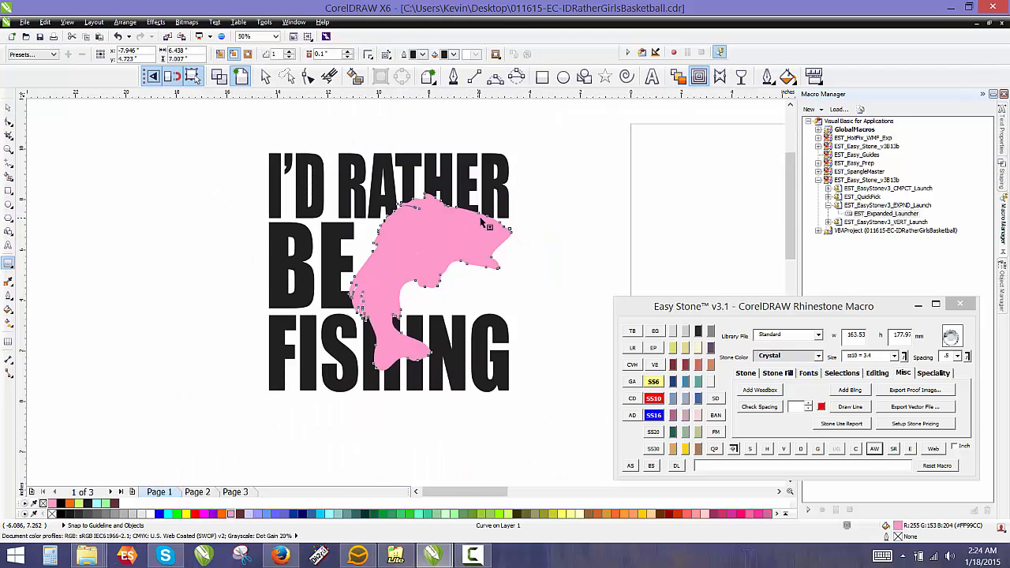
{"action": "scroll", "coordinate": [485, 224], "scroll_direction": "up", "scroll_amount": 1}
{"action": "left_click_drag", "start_coordinate": [514, 218], "coordinate": [554, 252]}
{"action": "right_click", "coordinate": [550, 243]}
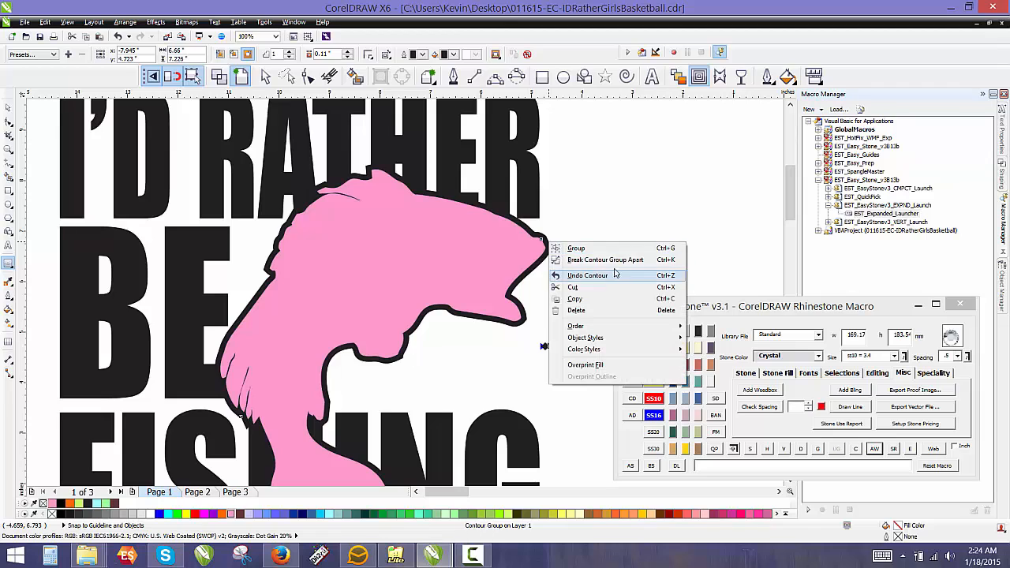
{"action": "left_click", "coordinate": [614, 261]}
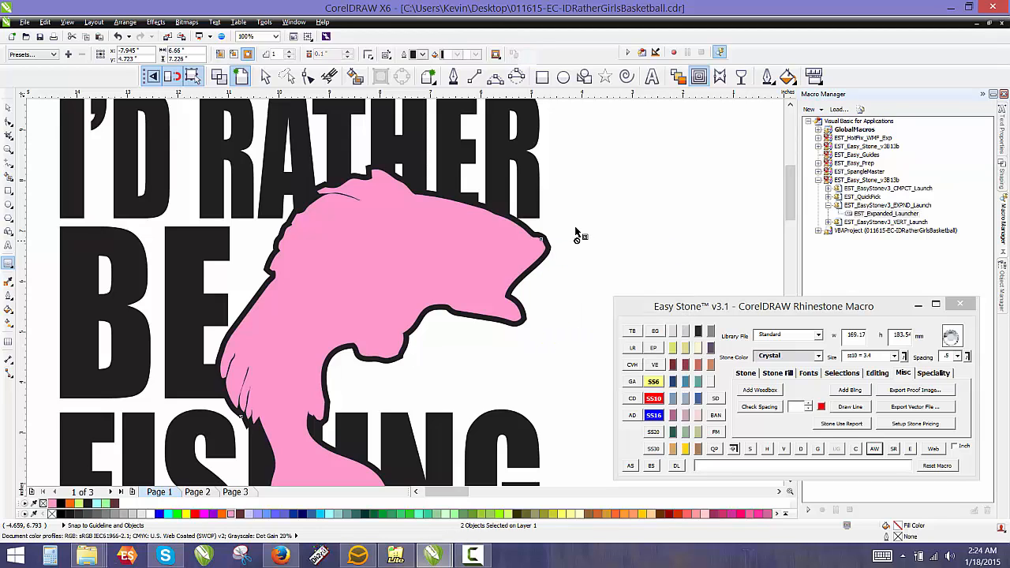
Step: Trim the I'D RATHER line with the black contour shape around the fish
{"action": "left_click", "coordinate": [580, 234]}
{"action": "left_click", "coordinate": [550, 243]}
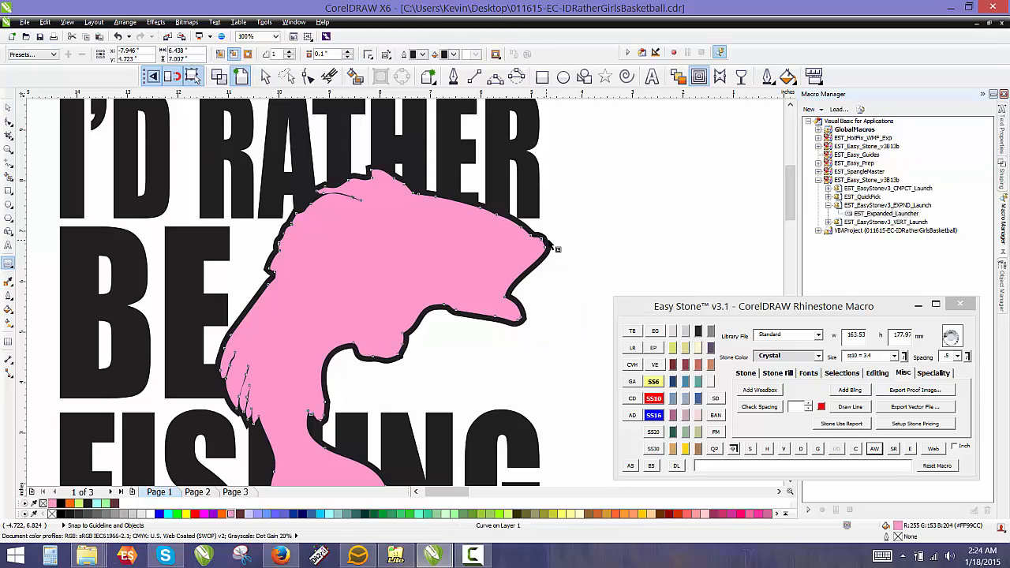
{"action": "key", "text": "space"}
{"action": "left_click", "coordinate": [553, 247]}
{"action": "left_click", "coordinate": [549, 242]}
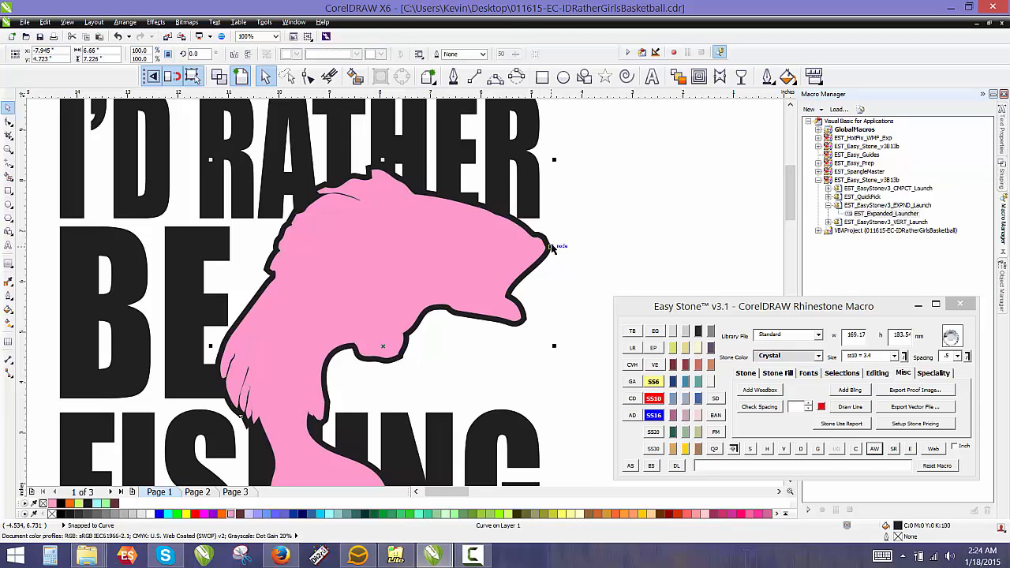
{"action": "left_click", "coordinate": [447, 166], "text": "shift"}
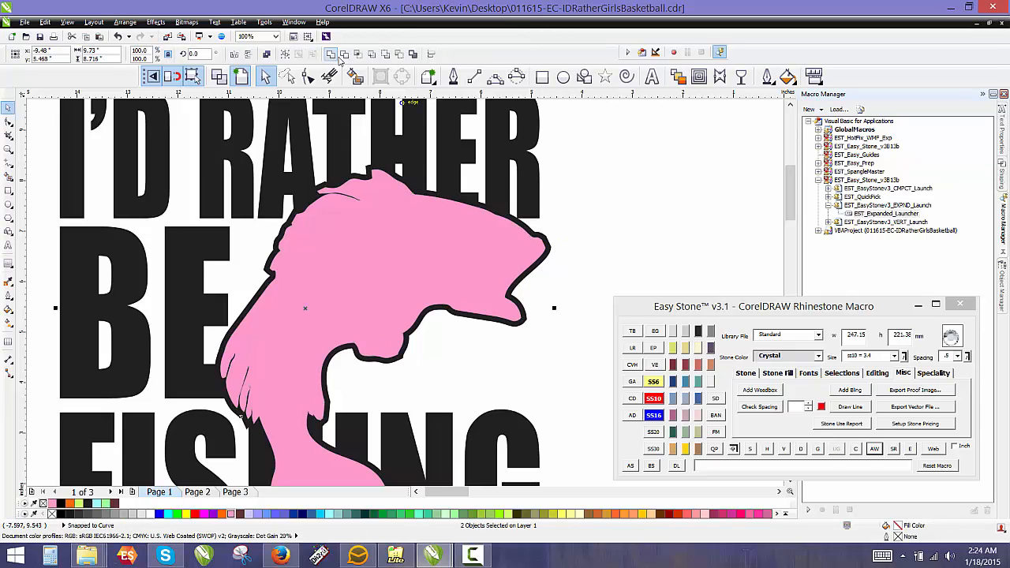
{"action": "left_click", "coordinate": [344, 56]}
{"action": "left_click", "coordinate": [554, 152]}
{"action": "scroll", "coordinate": [409, 195], "scroll_direction": "down", "scroll_amount": 1}
{"action": "scroll", "coordinate": [378, 291], "scroll_direction": "up", "scroll_amount": 1}
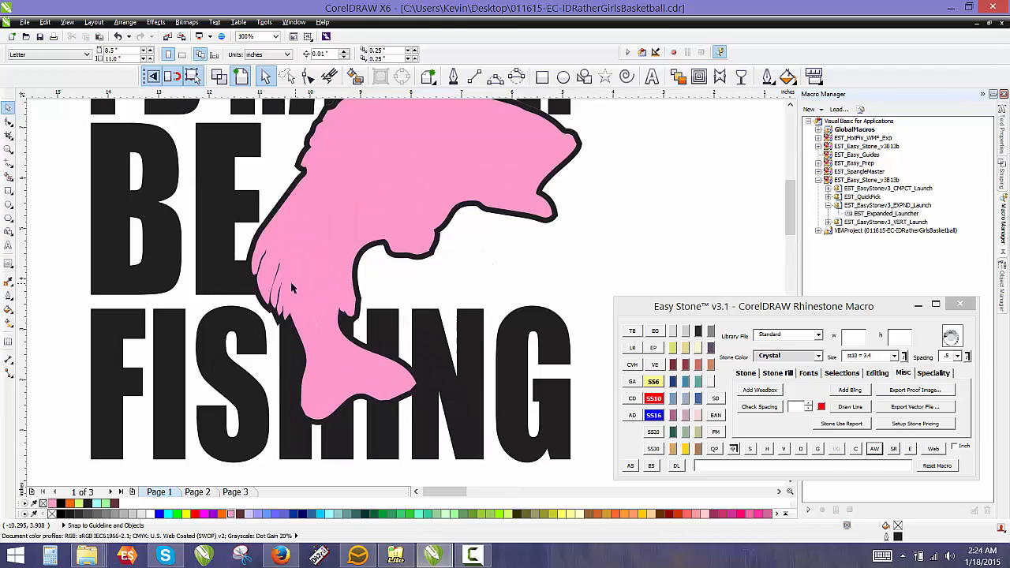
Step: Trim the word BE with the fish's black contour shape
{"action": "left_click", "coordinate": [356, 281]}
{"action": "left_click", "coordinate": [230, 246], "text": "shift"}
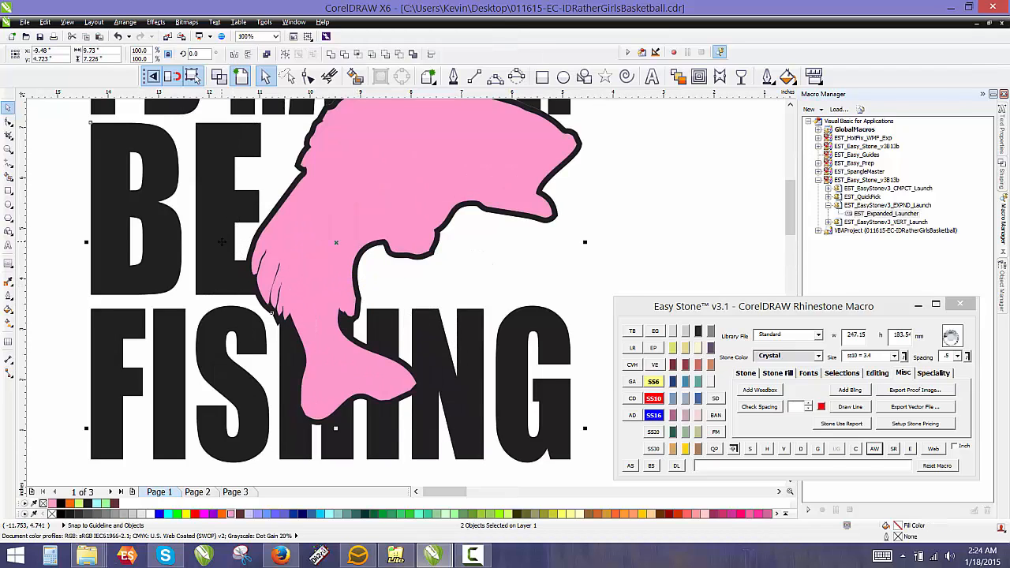
{"action": "left_click", "coordinate": [345, 55]}
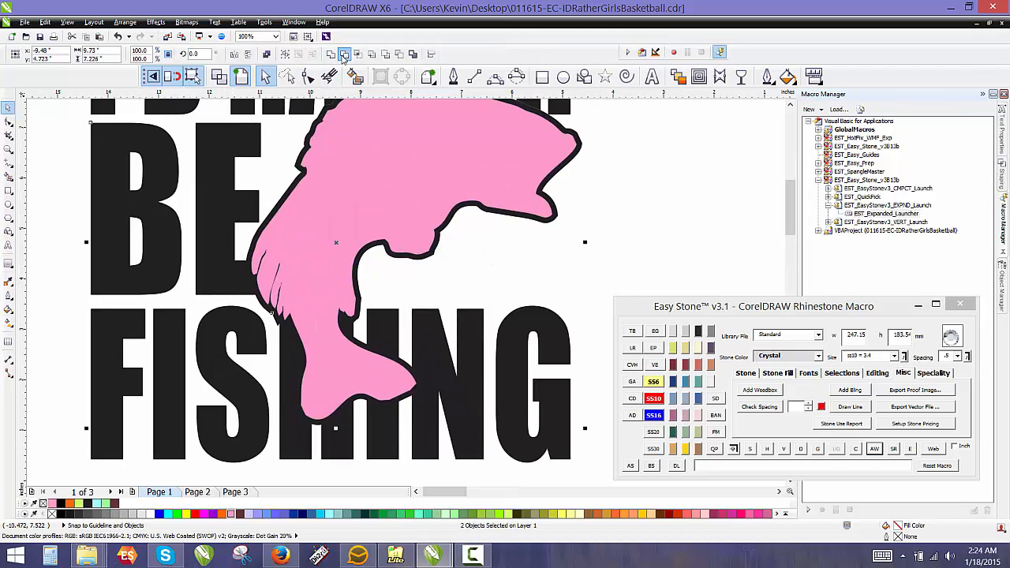
{"action": "left_click", "coordinate": [500, 266]}
Step: Trim the word FISHING with the contour shape where the fish's tail crosses it
{"action": "left_click", "coordinate": [432, 257]}
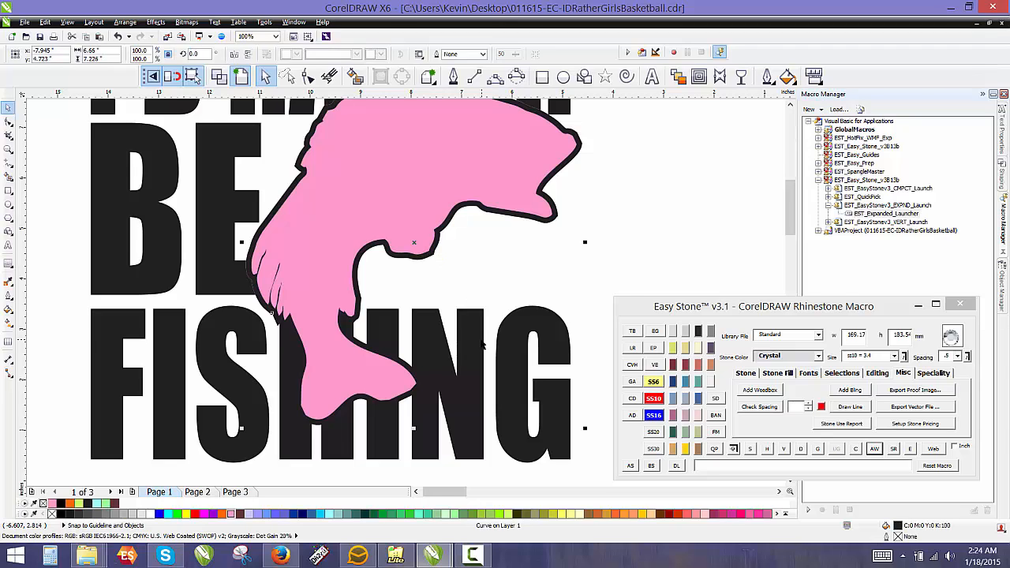
{"action": "left_click", "coordinate": [481, 342], "text": "shift"}
{"action": "left_click", "coordinate": [349, 56]}
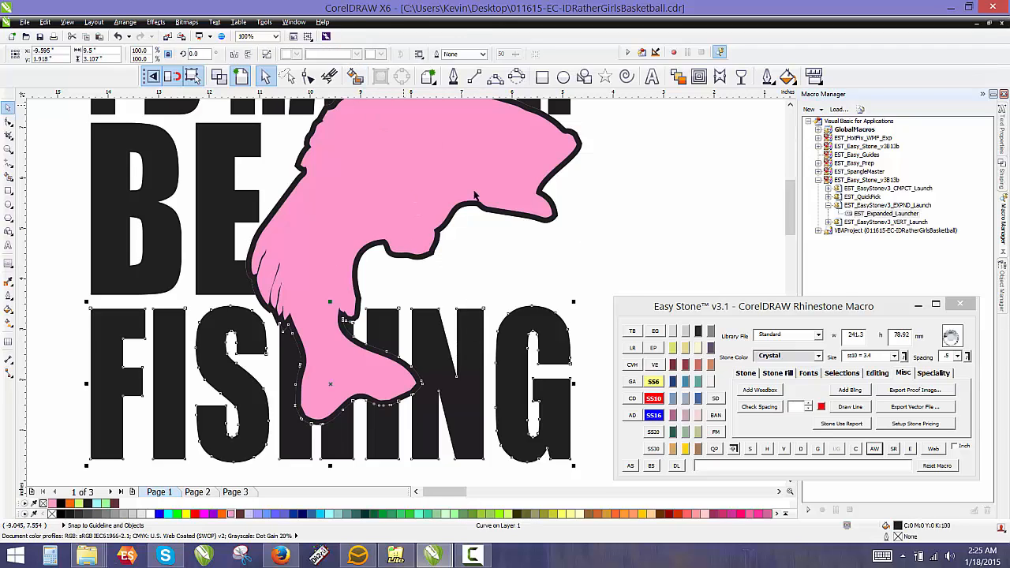
{"action": "left_click", "coordinate": [498, 258]}
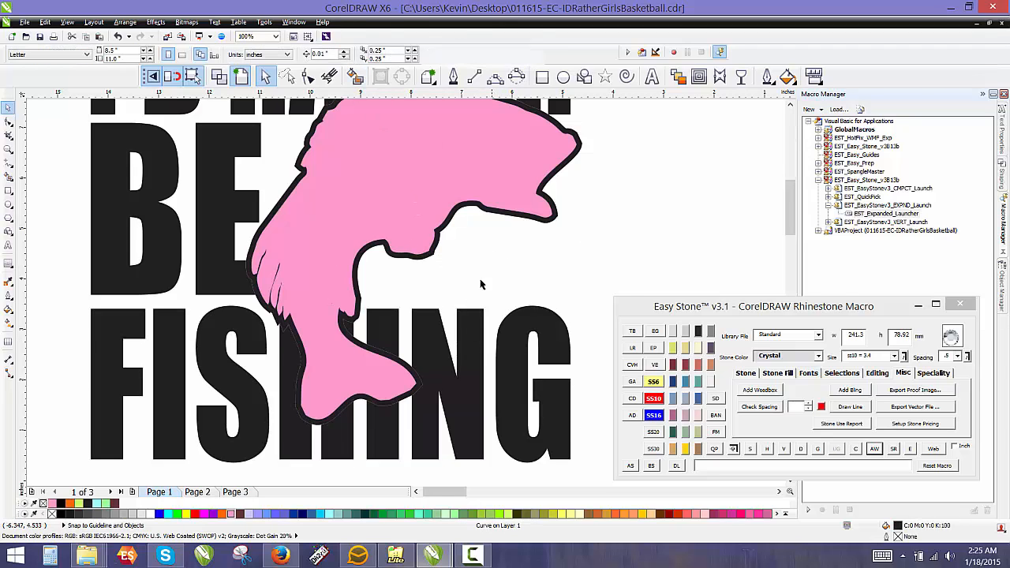
Step: Delete the black contour shape behind the fish, leaving the gap between fish and lettering
{"action": "left_click", "coordinate": [389, 255]}
{"action": "key", "text": "Delete"}
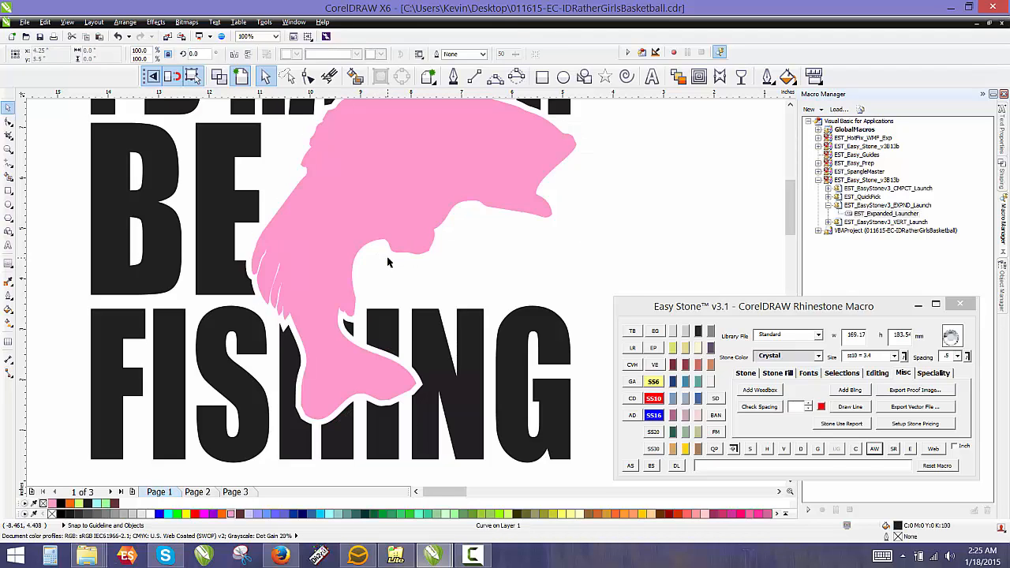
{"action": "scroll", "coordinate": [416, 304], "scroll_direction": "down", "scroll_amount": 2}
{"action": "scroll", "coordinate": [403, 276], "scroll_direction": "up", "scroll_amount": 1}
Step: Fill the fish silhouette with light gray (#CCCCCC)
{"action": "left_click", "coordinate": [403, 276]}
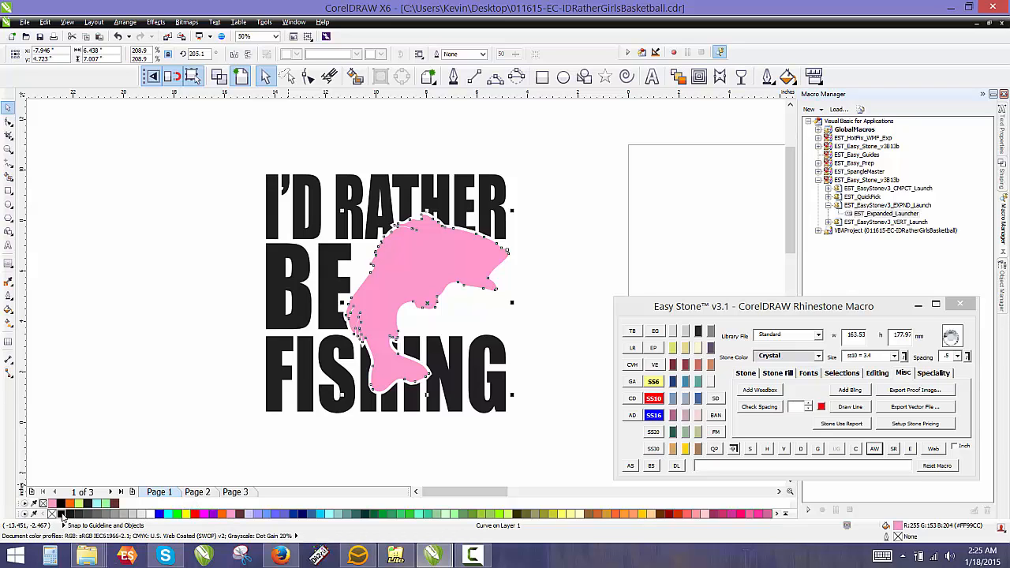
{"action": "left_click", "coordinate": [61, 513]}
{"action": "left_click", "coordinate": [141, 515]}
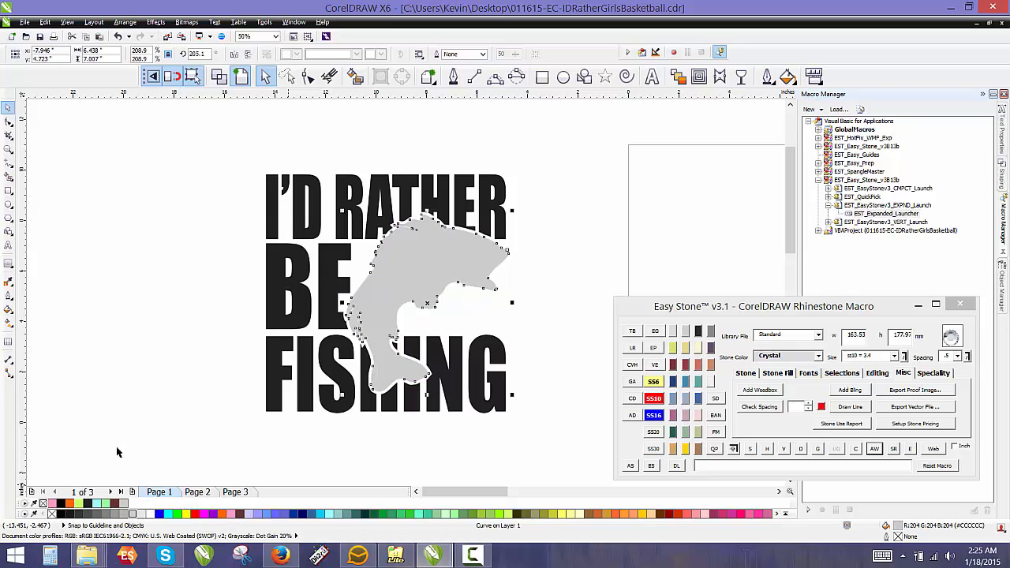
{"action": "left_click", "coordinate": [221, 181]}
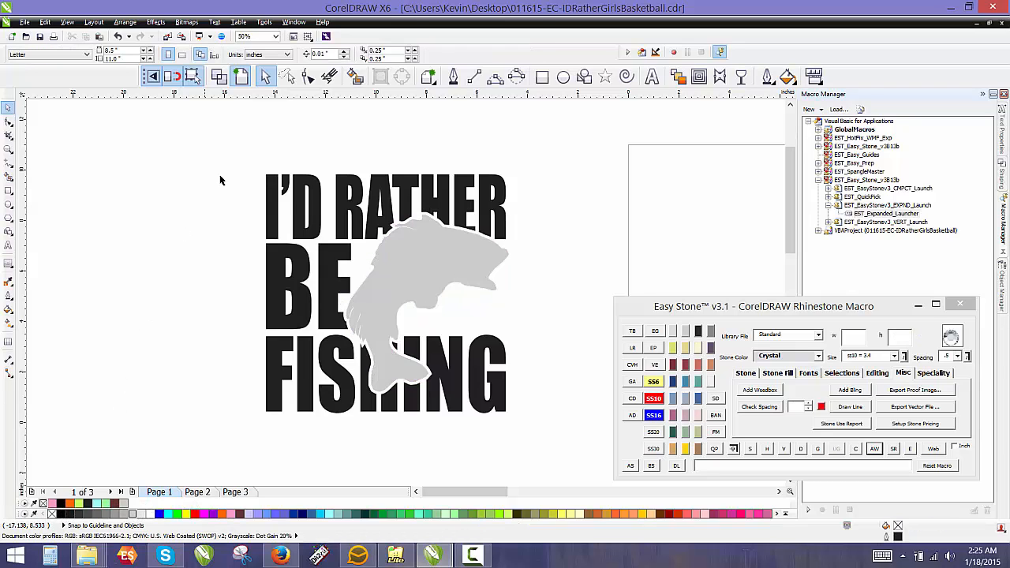
Step: Fill all three lines of lettering with solid black
{"action": "left_click", "coordinate": [274, 210]}
{"action": "key", "text": "ctrl+a"}
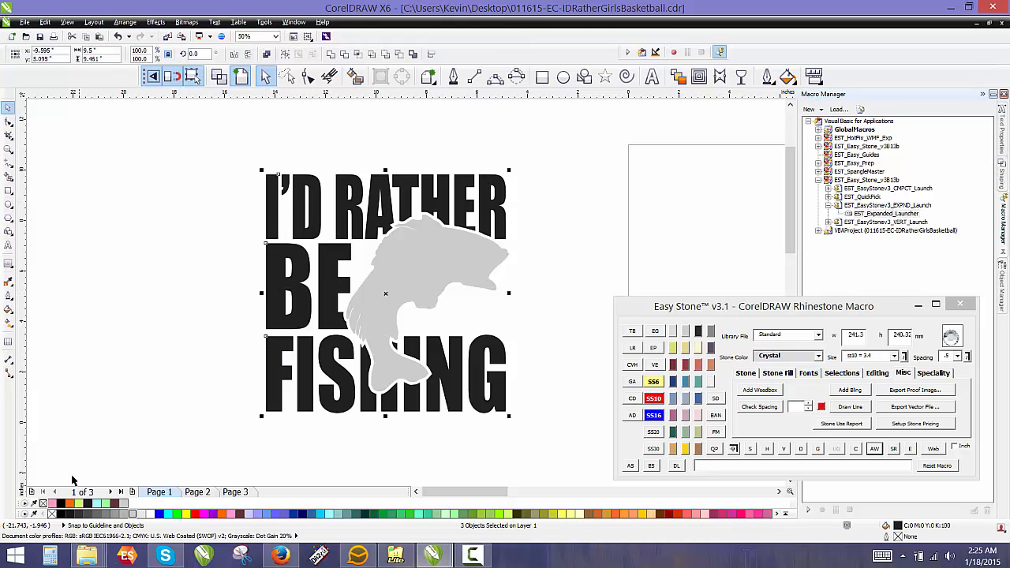
{"action": "left_click", "coordinate": [60, 514]}
{"action": "left_click", "coordinate": [213, 269]}
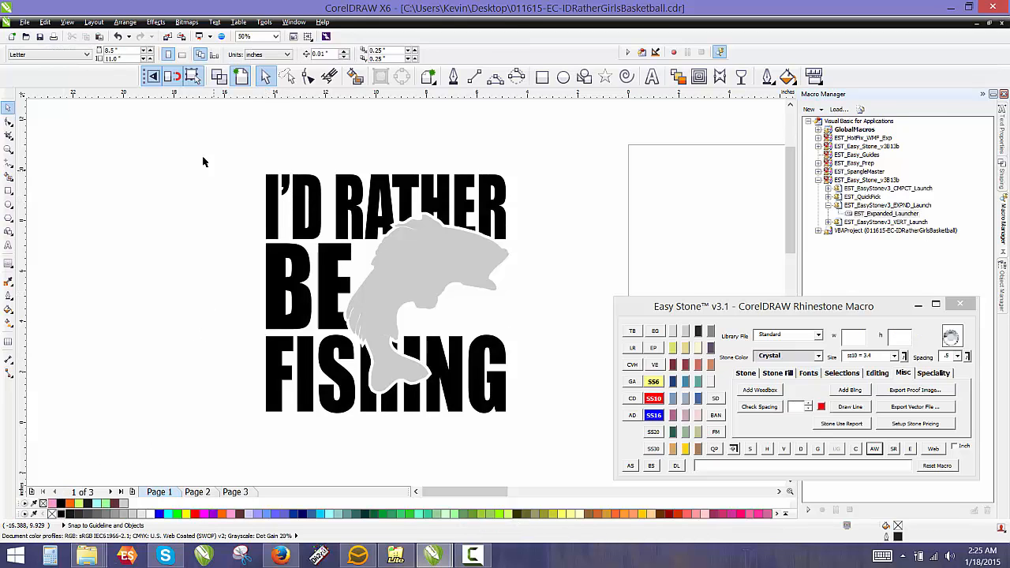
Step: Add a weedbox around the complete fishing design, including the lettering and the fish
{"action": "left_click_drag", "start_coordinate": [198, 137], "coordinate": [554, 461]}
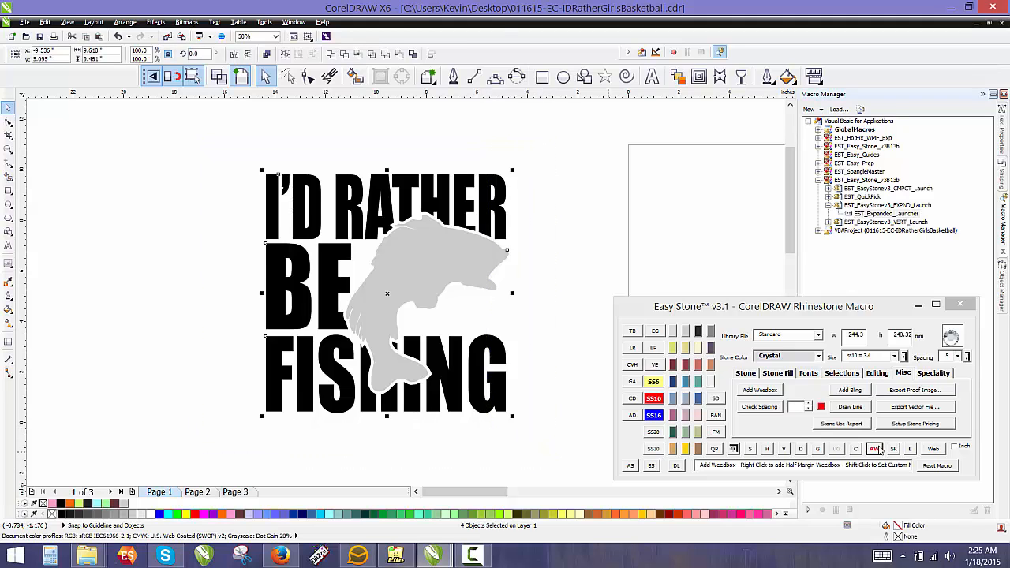
{"action": "left_click", "coordinate": [875, 449]}
{"action": "left_click", "coordinate": [650, 221]}
Step: Duplicate the whole fishing design with its weedbox and place the copy beside the original, on the side away from the page
{"action": "scroll", "coordinate": [339, 166], "scroll_direction": "down", "scroll_amount": 1}
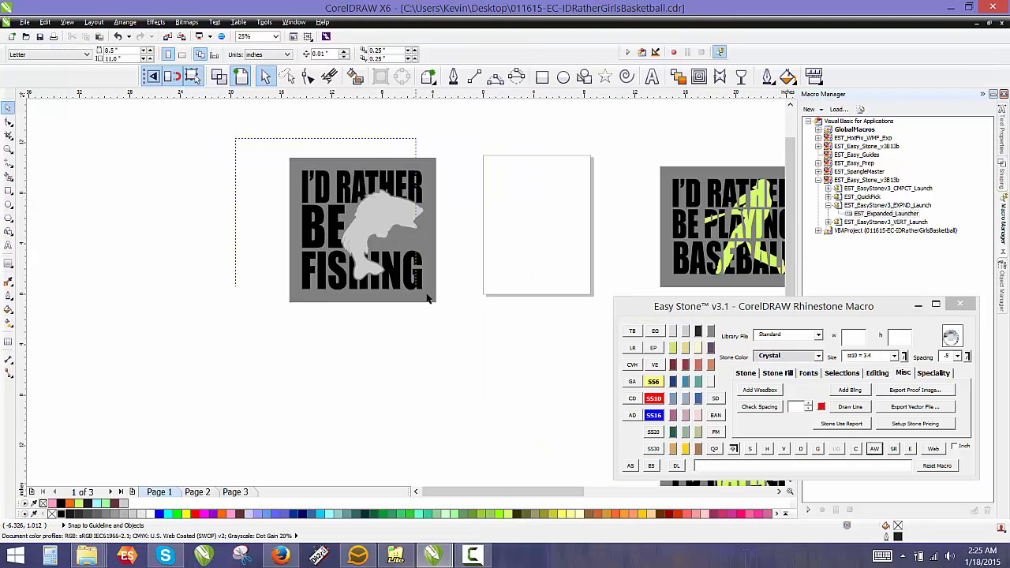
{"action": "left_click_drag", "start_coordinate": [427, 298], "coordinate": [468, 344]}
{"action": "scroll", "coordinate": [293, 185], "scroll_direction": "up", "scroll_amount": 1}
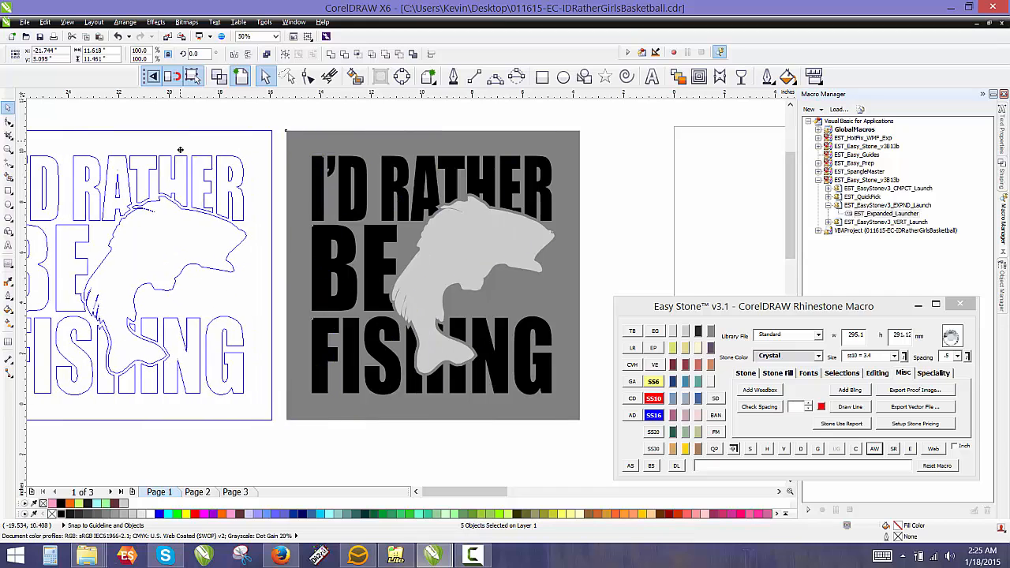
{"action": "left_click_drag", "start_coordinate": [180, 150], "coordinate": [160, 149]}
Step: Create a watermarked quick proof from the original fishing design nearest the page
{"action": "left_click", "coordinate": [279, 131]}
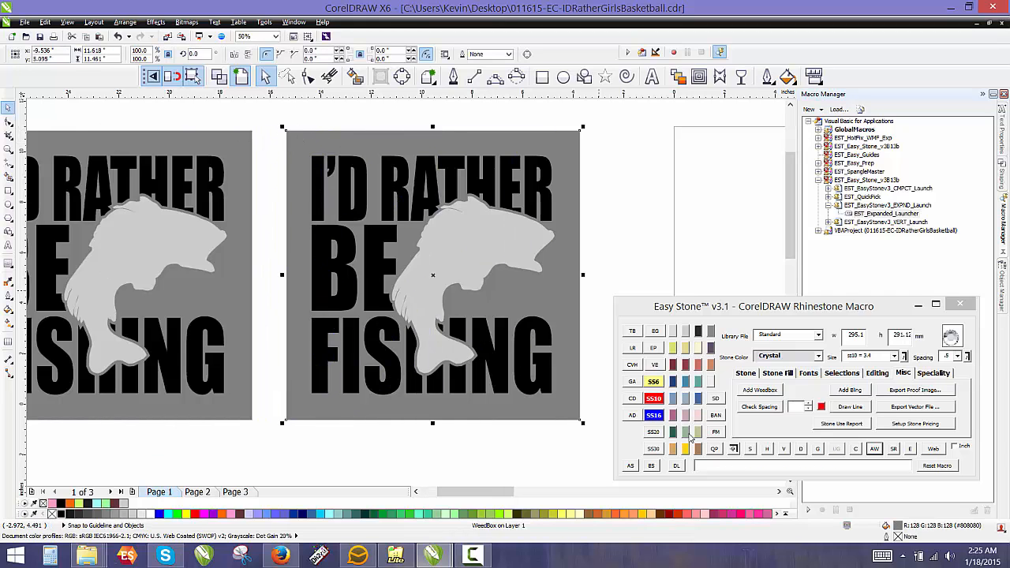
{"action": "left_click", "coordinate": [714, 448]}
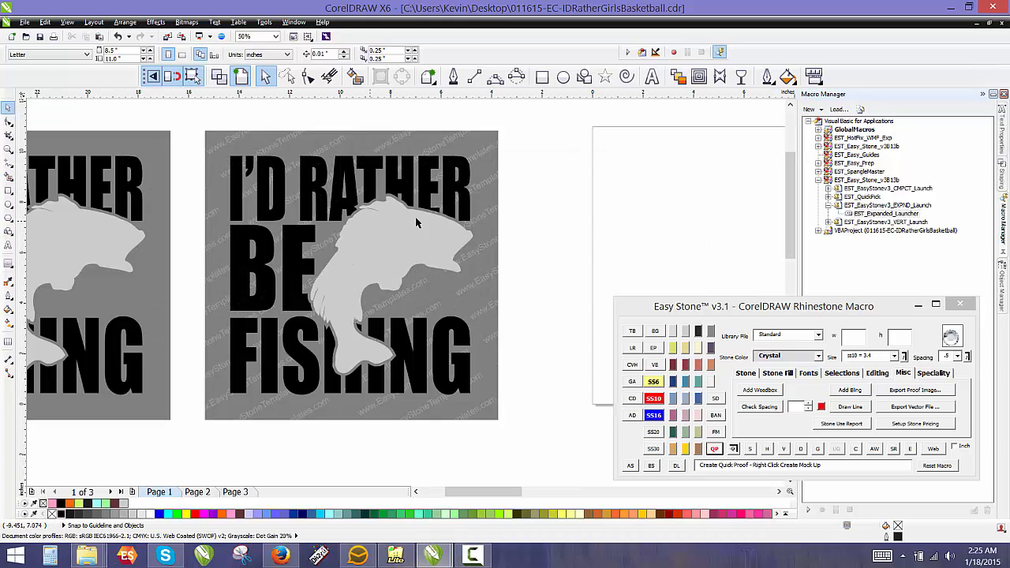
{"action": "left_click_drag", "start_coordinate": [537, 137], "coordinate": [201, 430]}
{"action": "scroll", "coordinate": [378, 300], "scroll_direction": "down", "scroll_amount": 1}
{"action": "scroll", "coordinate": [162, 310], "scroll_direction": "up", "scroll_amount": 1}
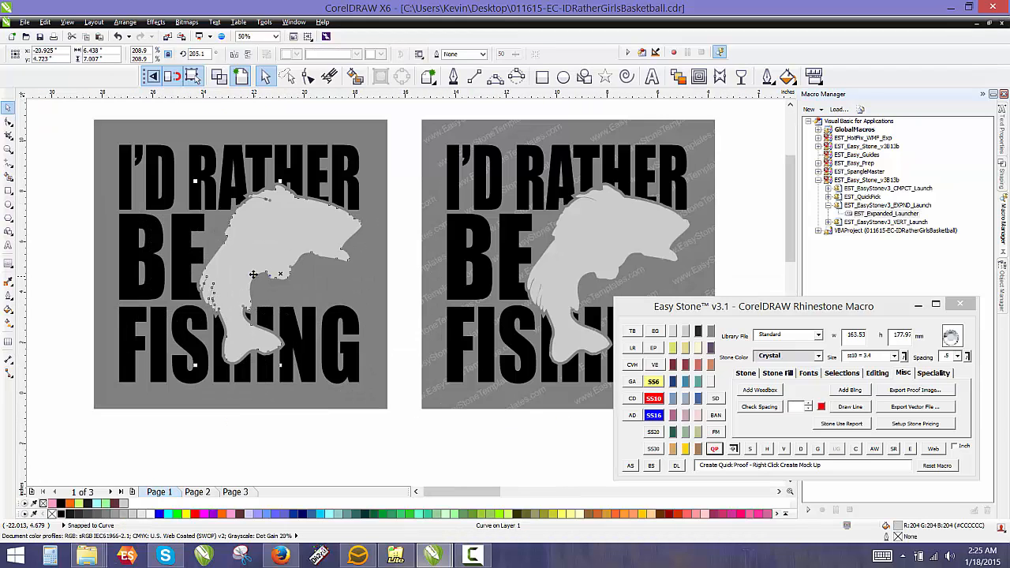
{"action": "left_click", "coordinate": [300, 430]}
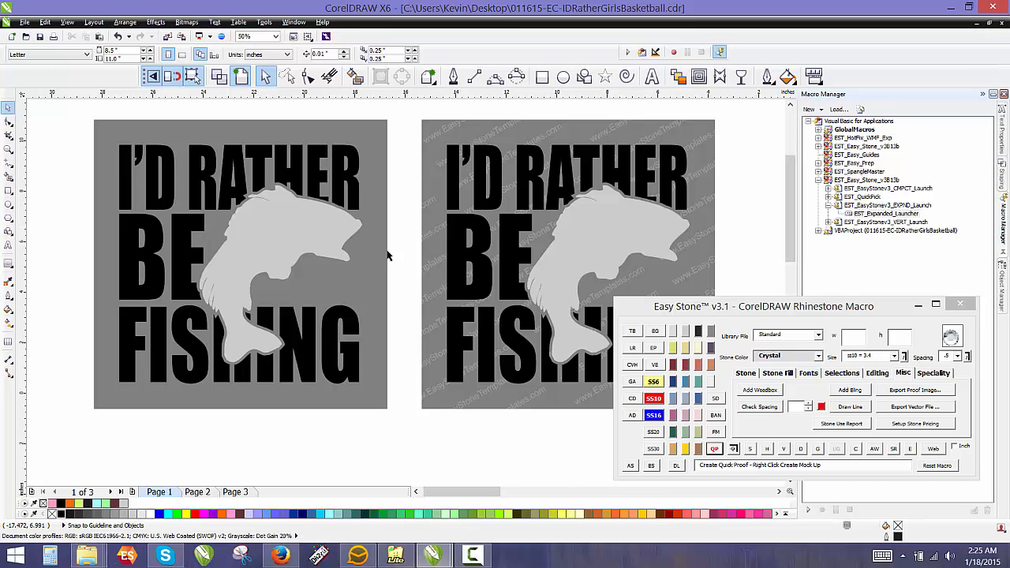
Step: Add an artistic text line reading "I'D RATHER" in the empty space below the two fishing designs
{"action": "scroll", "coordinate": [388, 255], "scroll_direction": "down", "scroll_amount": 2}
{"action": "scroll", "coordinate": [441, 220], "scroll_direction": "up", "scroll_amount": 1}
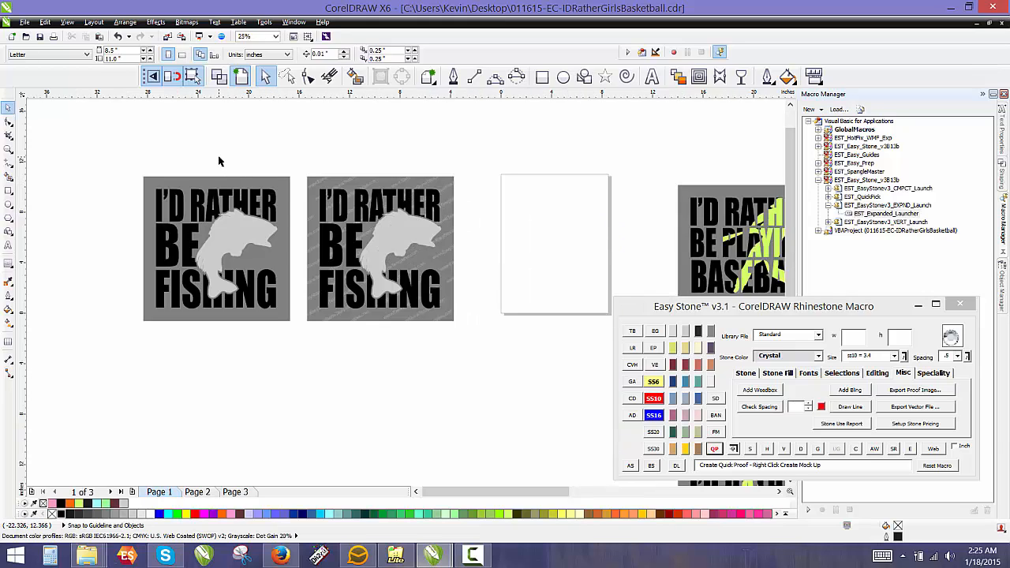
{"action": "scroll", "coordinate": [219, 161], "scroll_direction": "down", "scroll_amount": 1}
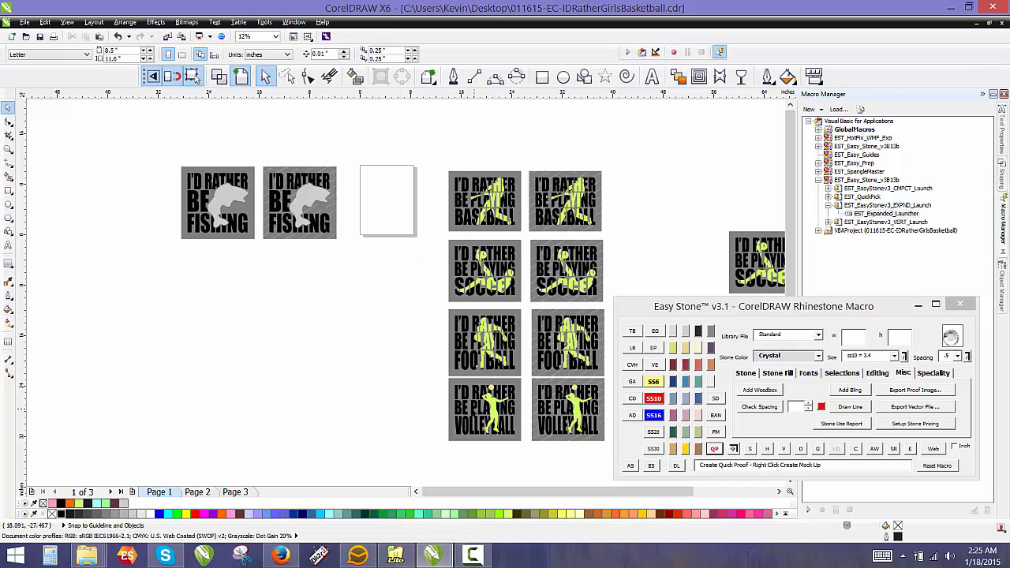
{"action": "scroll", "coordinate": [161, 220], "scroll_direction": "up", "scroll_amount": 1}
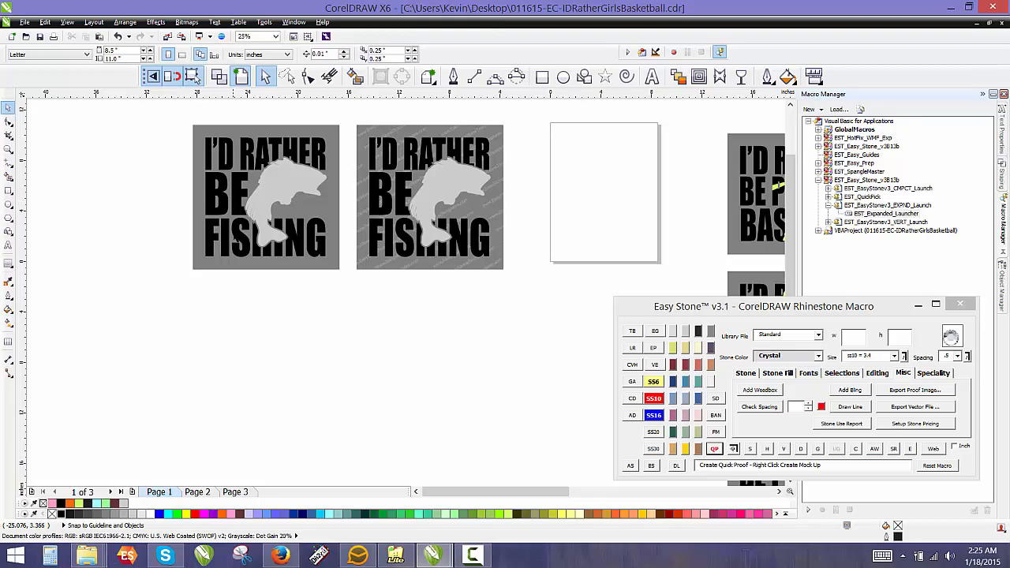
{"action": "left_click", "coordinate": [650, 79]}
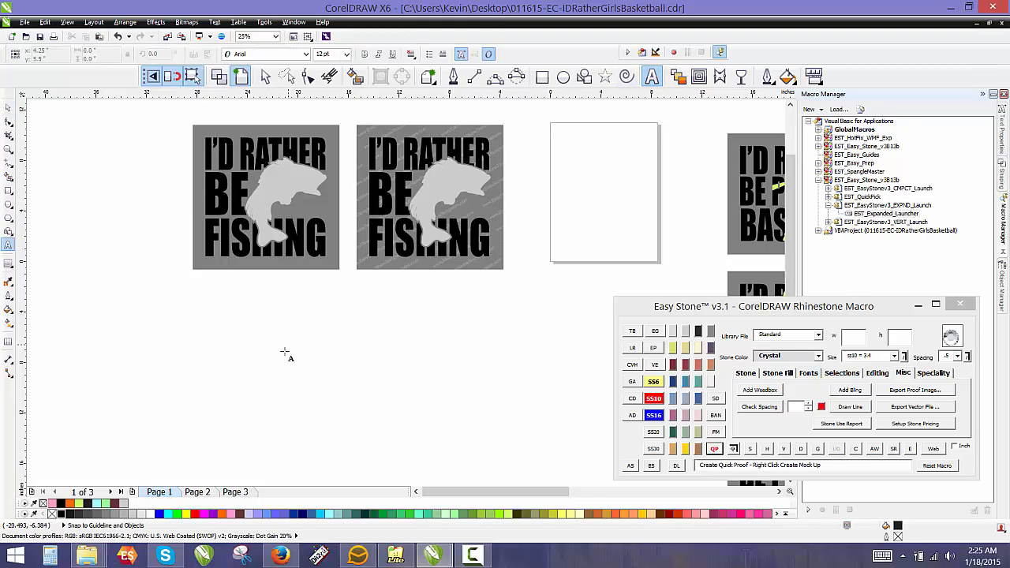
{"action": "left_click", "coordinate": [279, 356]}
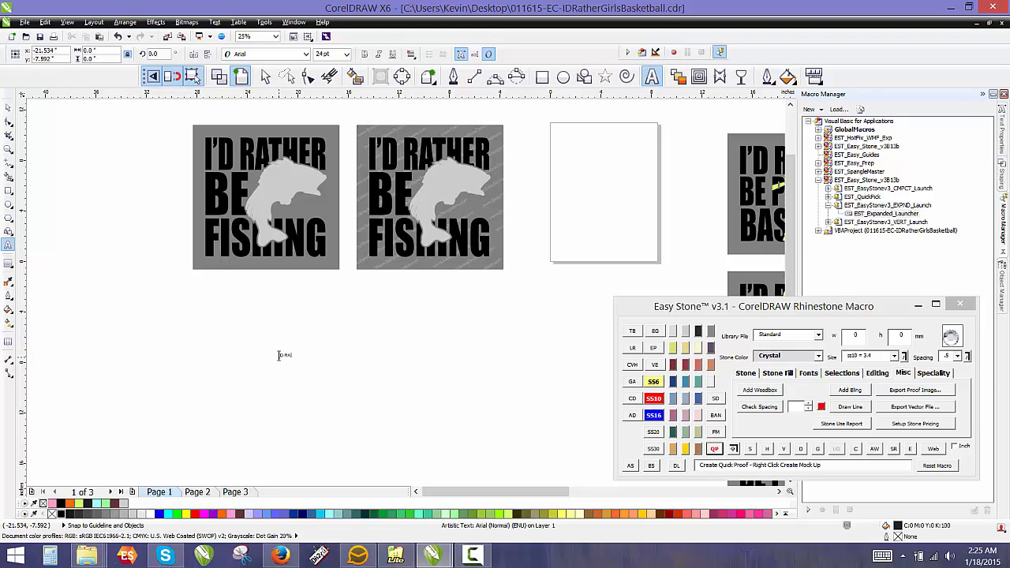
{"action": "scroll", "coordinate": [203, 374], "scroll_direction": "up", "scroll_amount": 5}
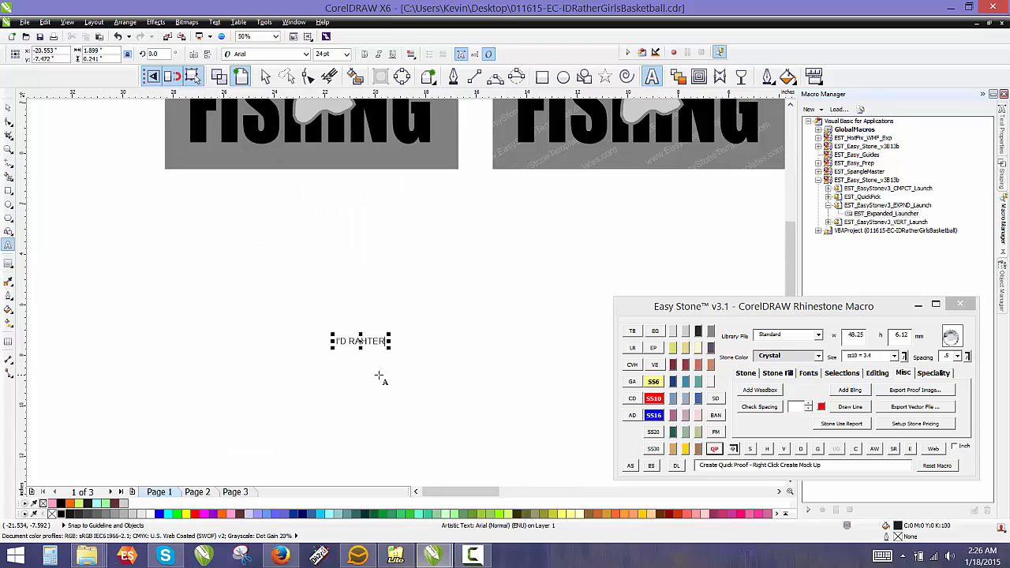
{"action": "key", "text": "BackSpace"}
{"action": "key", "text": "BackSpace"}
{"action": "key", "text": "BackSpace"}
{"action": "key", "text": "BackSpace"}
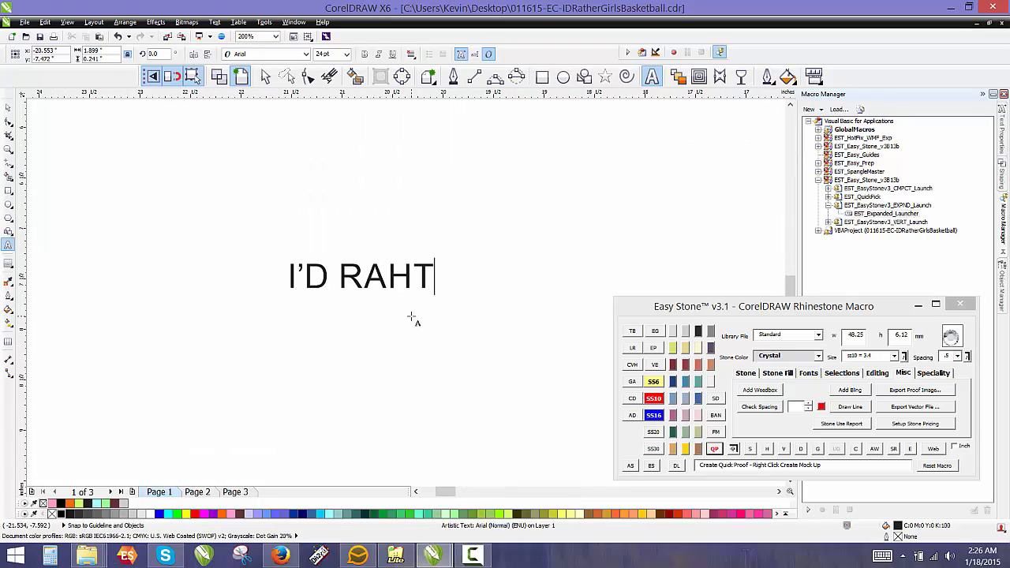
{"action": "type", "text": "THER"}
{"action": "left_click", "coordinate": [8, 106]}
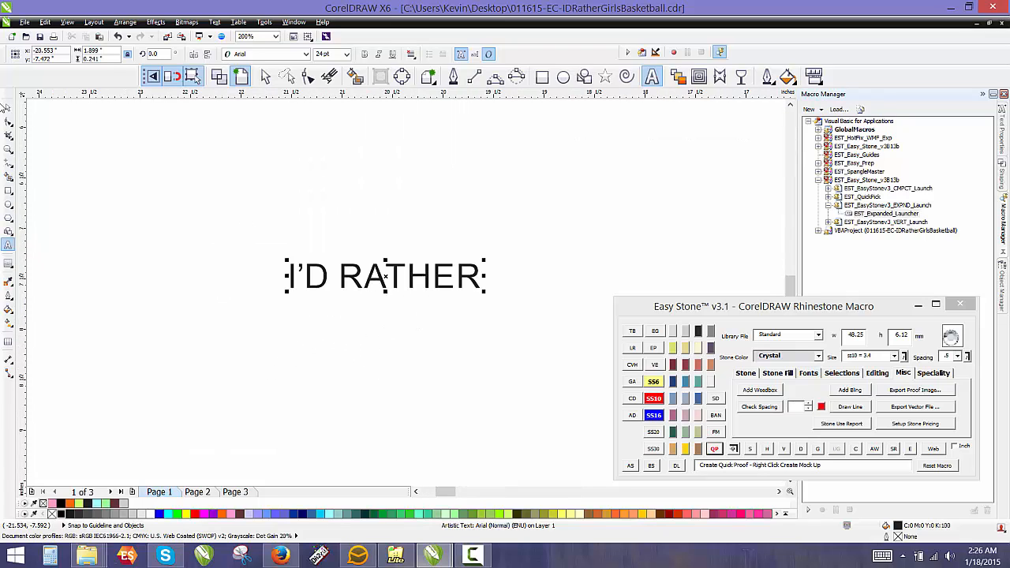
Step: Duplicate the "I'D RATHER" line directly below itself and change the copy's text to "BE PLAYING"
{"action": "left_click", "coordinate": [299, 259]}
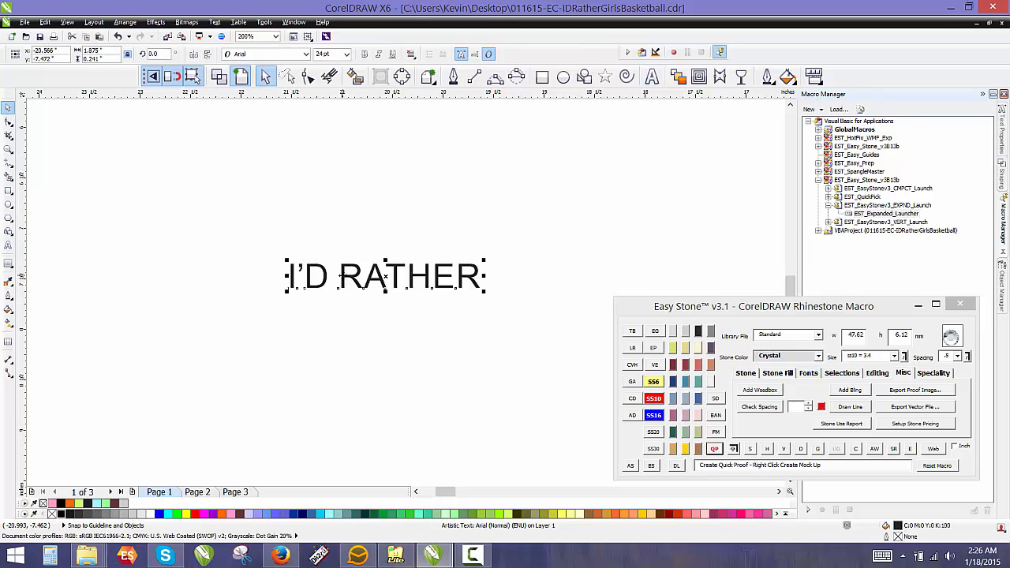
{"action": "left_click_drag", "start_coordinate": [344, 275], "coordinate": [341, 311]}
{"action": "right_click", "coordinate": [340, 311]}
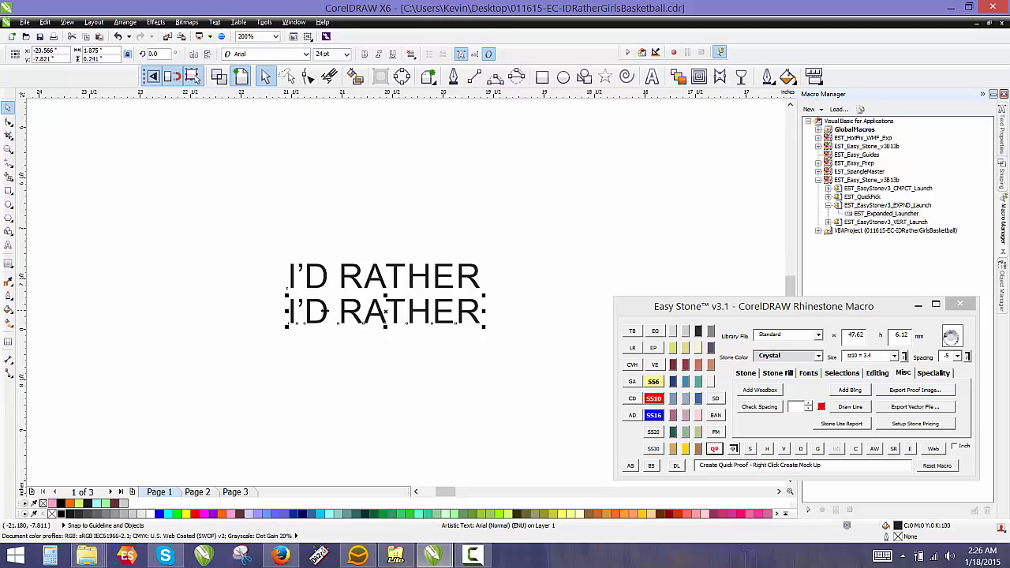
{"action": "double_click", "coordinate": [326, 311]}
{"action": "triple_click", "coordinate": [326, 311]}
{"action": "type", "text": "B"}
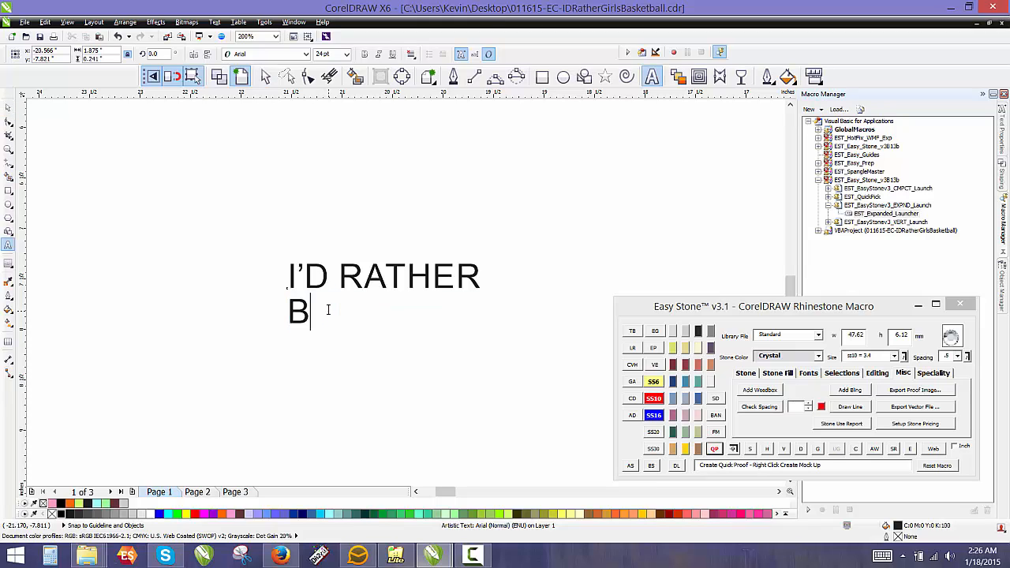
{"action": "type", "text": "E PLAYING"}
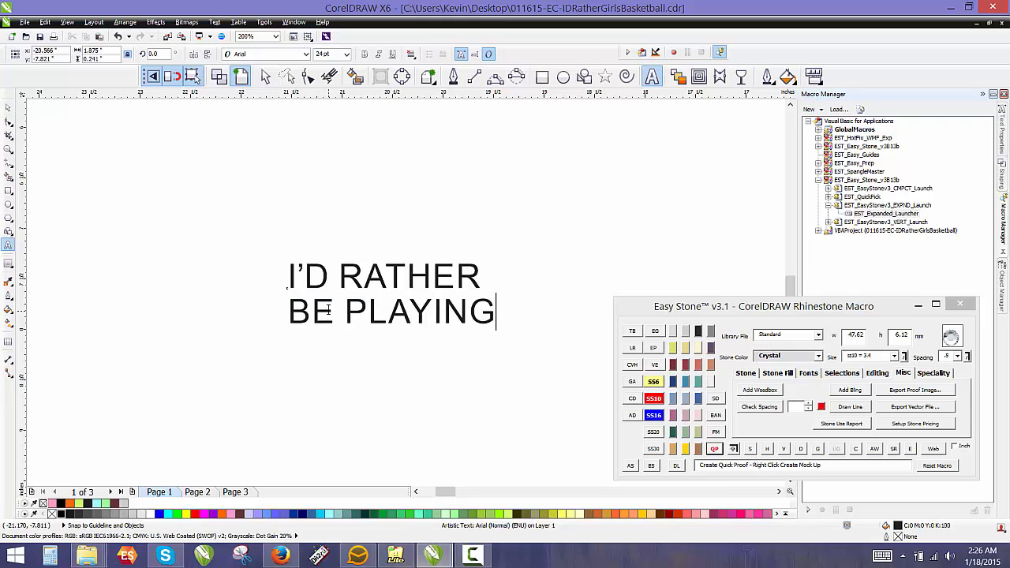
{"action": "left_click", "coordinate": [8, 108]}
{"action": "left_click", "coordinate": [162, 180]}
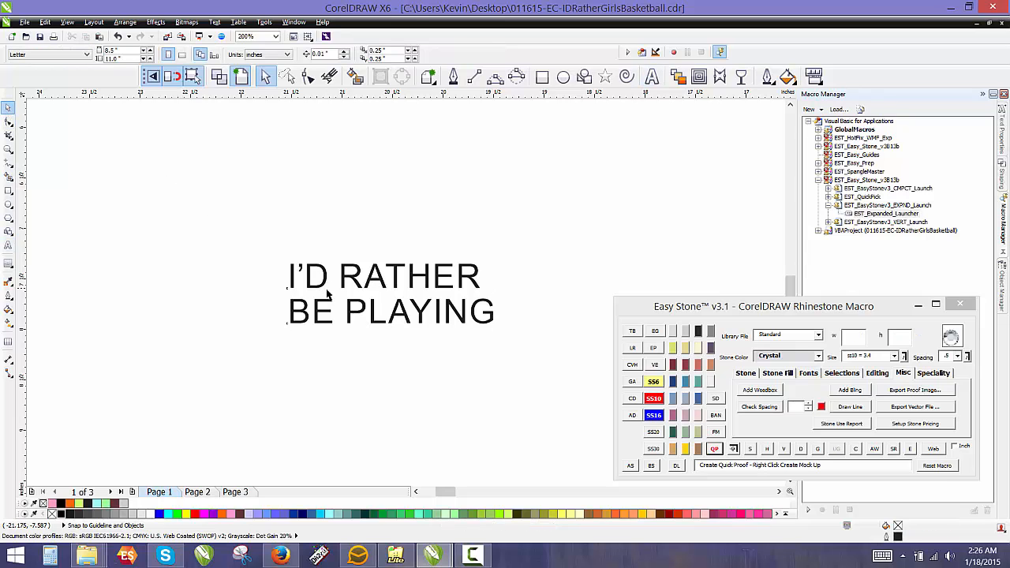
Step: Duplicate the "BE PLAYING" line directly below itself and change the copy's text to "TENNIS"
{"action": "left_click", "coordinate": [356, 315]}
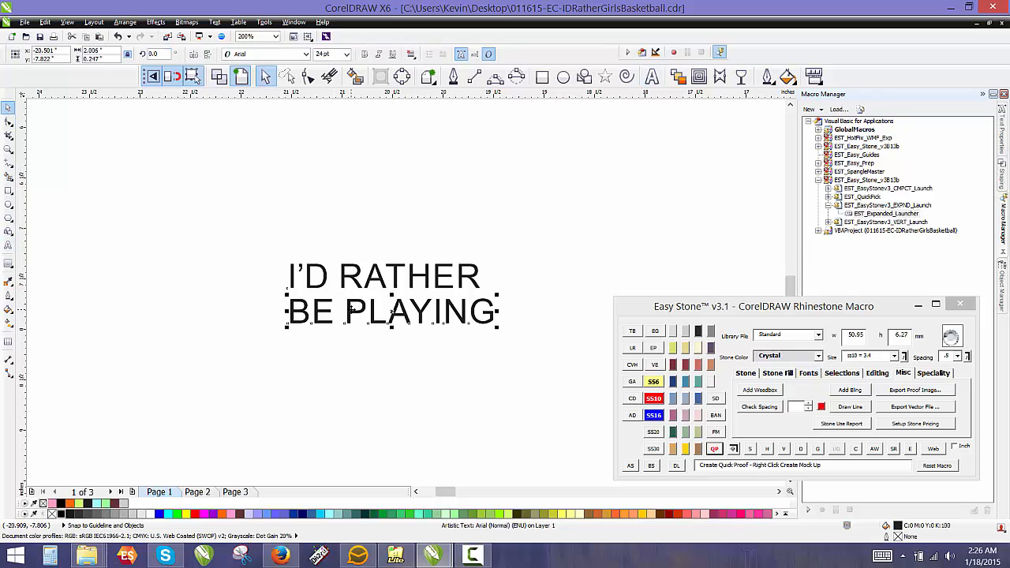
{"action": "right_click", "coordinate": [352, 343]}
{"action": "left_click_drag", "start_coordinate": [350, 316], "coordinate": [352, 342]}
{"action": "double_click", "coordinate": [352, 341]}
{"action": "triple_click", "coordinate": [352, 342]}
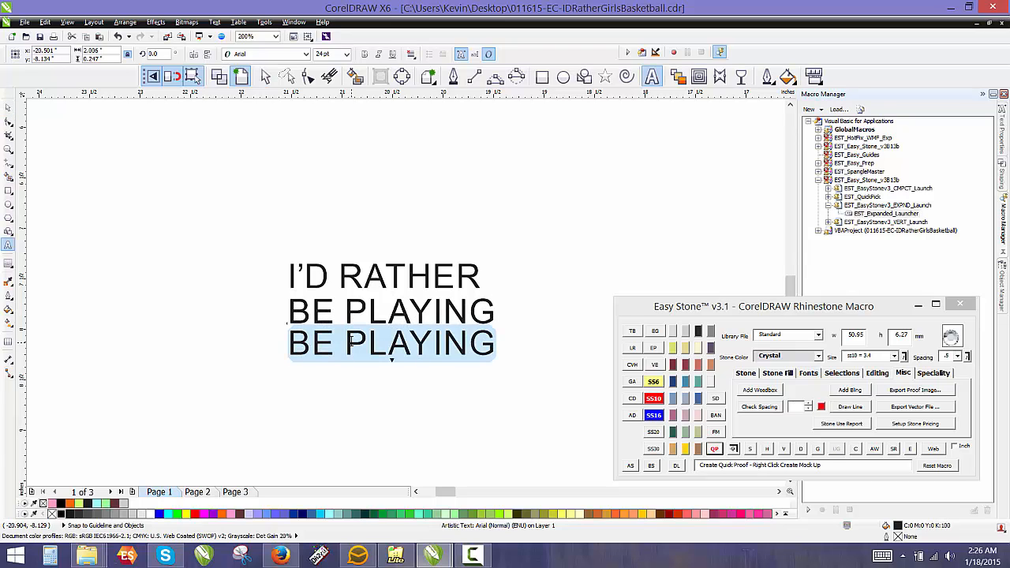
{"action": "type", "text": "TENNIS"}
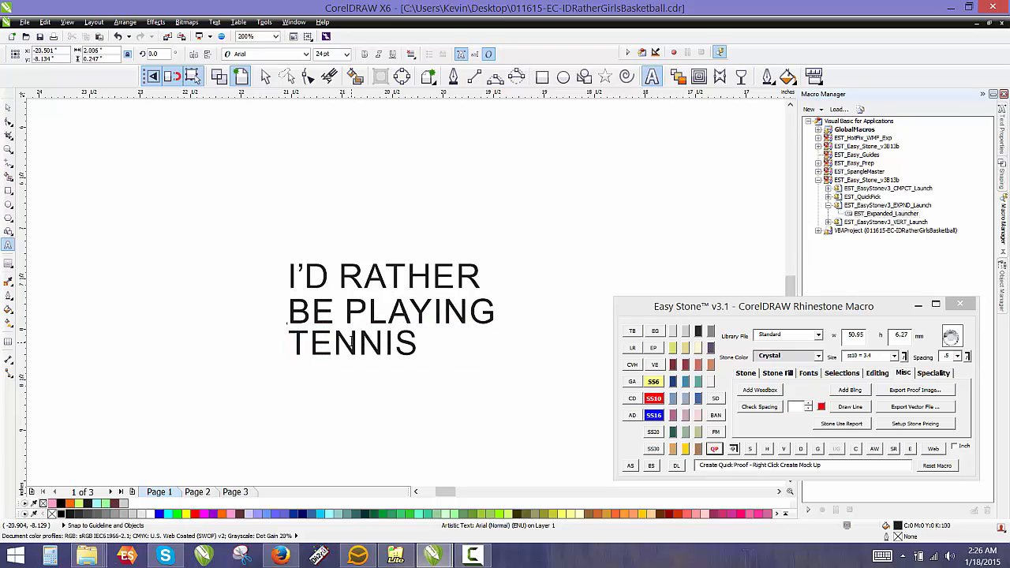
{"action": "left_click", "coordinate": [8, 106]}
{"action": "left_click", "coordinate": [236, 205]}
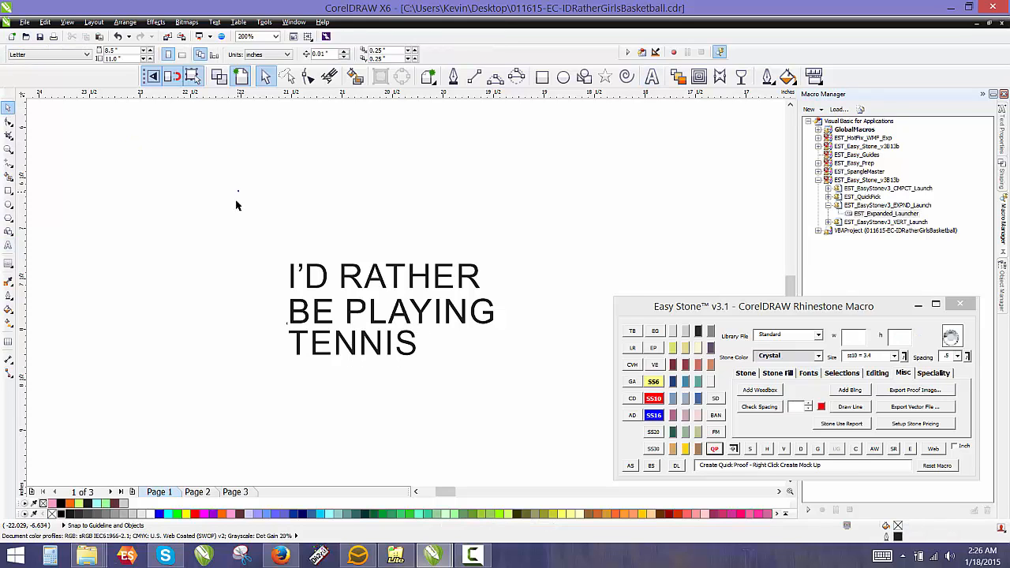
Step: Set all three text lines in the Impact font using the Easy Stone Font Manager and convert them to curves
{"action": "left_click_drag", "start_coordinate": [239, 191], "coordinate": [559, 406]}
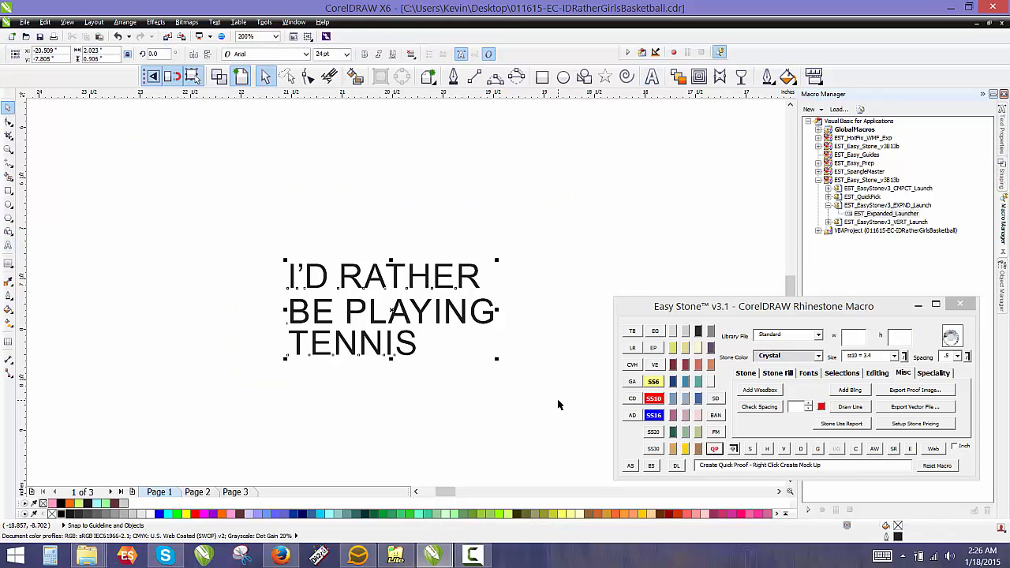
{"action": "left_click", "coordinate": [716, 432]}
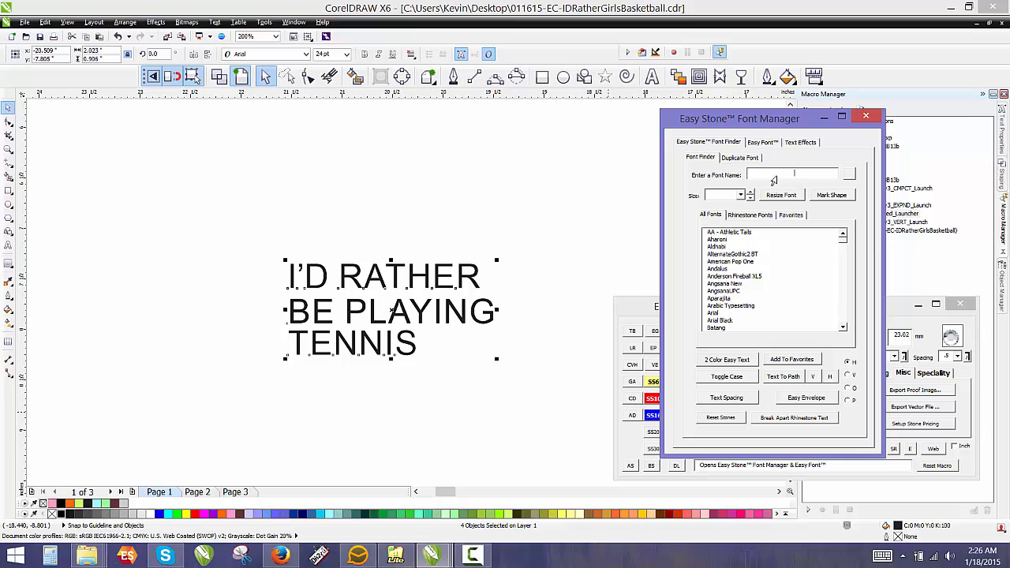
{"action": "type", "text": "imp"}
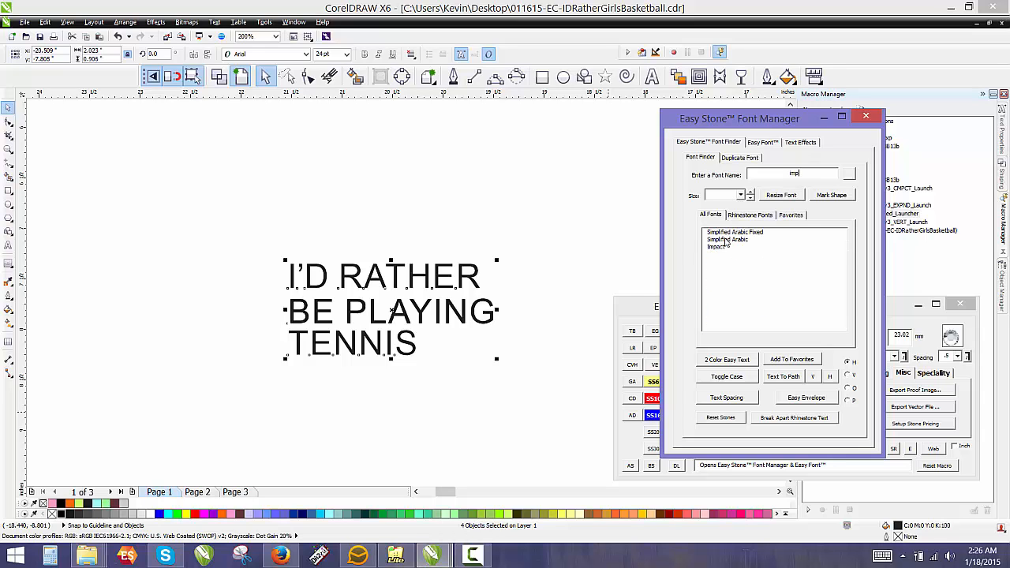
{"action": "left_click", "coordinate": [721, 247]}
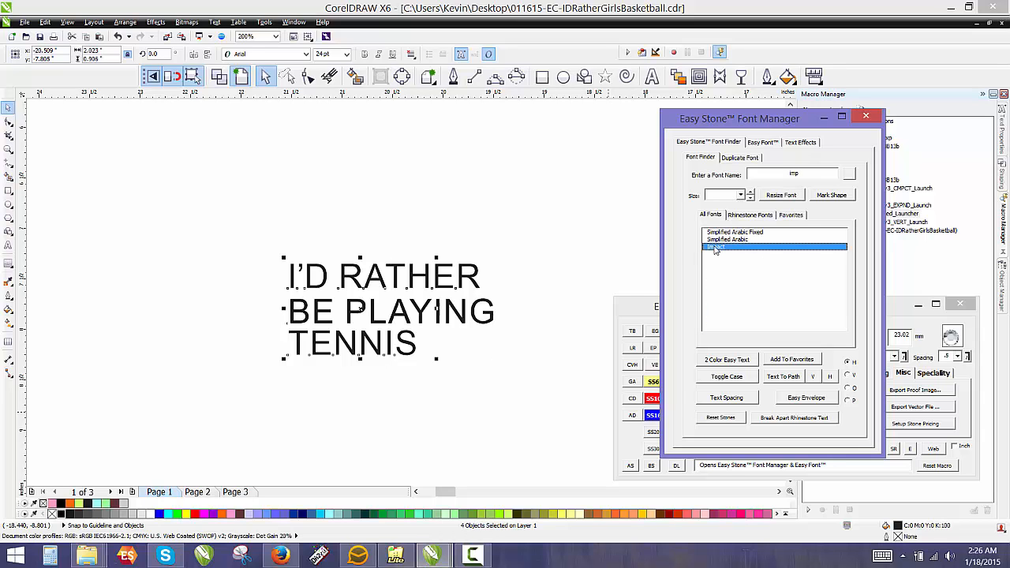
{"action": "left_click", "coordinate": [879, 116]}
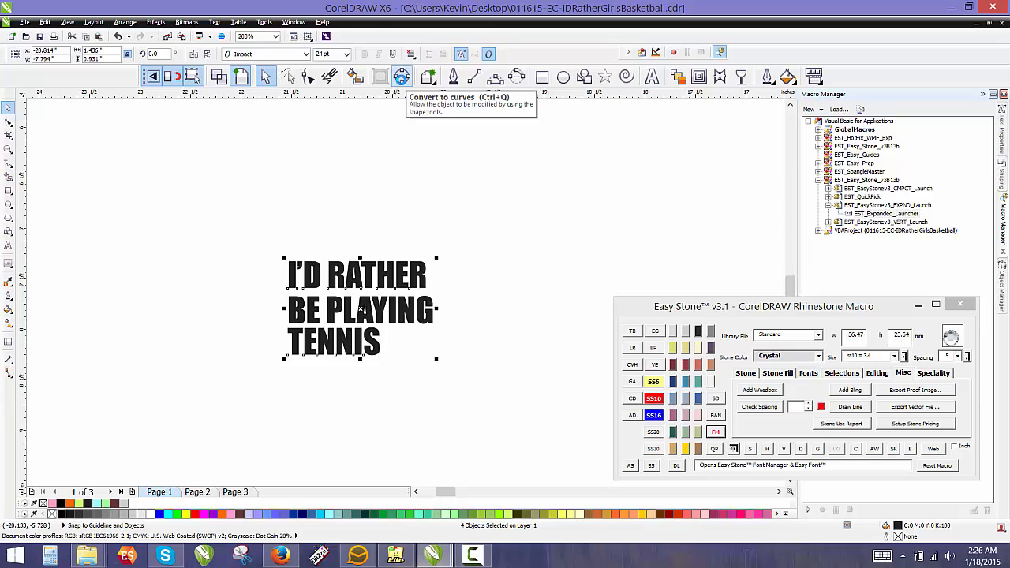
{"action": "left_click", "coordinate": [402, 77]}
{"action": "left_click", "coordinate": [333, 365]}
Step: Narrow the "BE PLAYING" line horizontally so its right end lines up with the "I'D RATHER" line
{"action": "scroll", "coordinate": [334, 366], "scroll_direction": "up", "scroll_amount": 1}
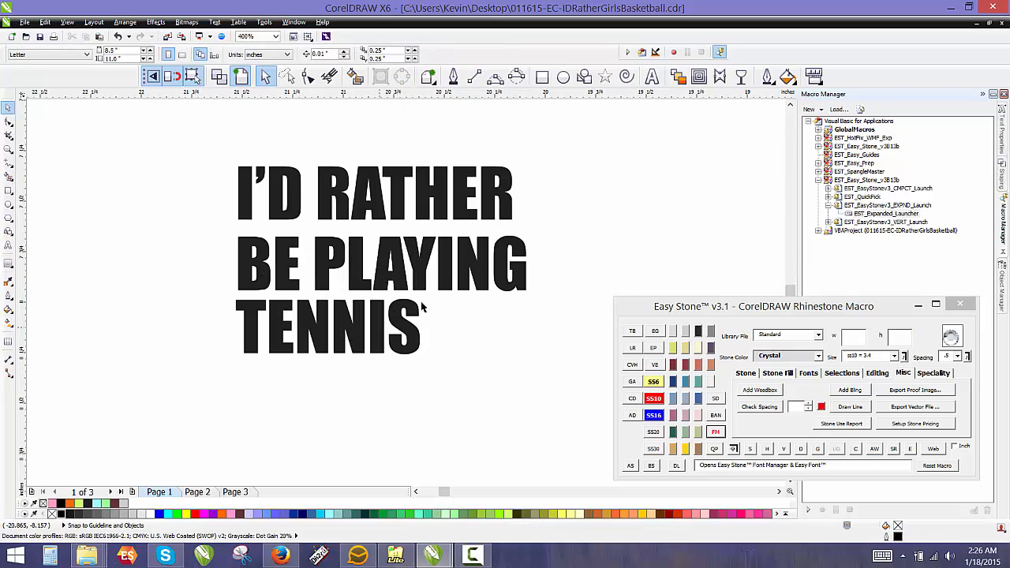
{"action": "left_click", "coordinate": [513, 255]}
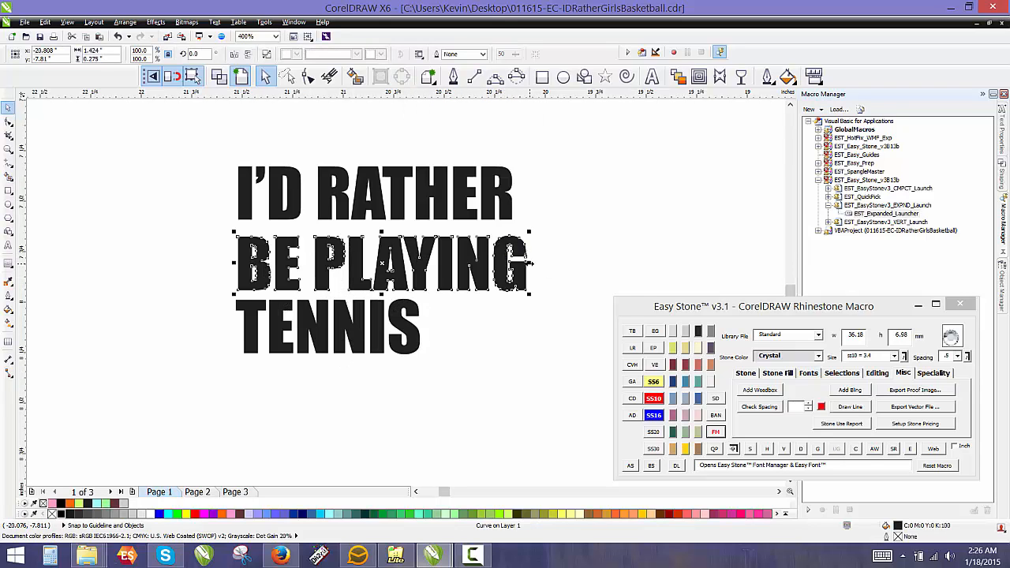
{"action": "left_click_drag", "start_coordinate": [530, 264], "coordinate": [517, 236]}
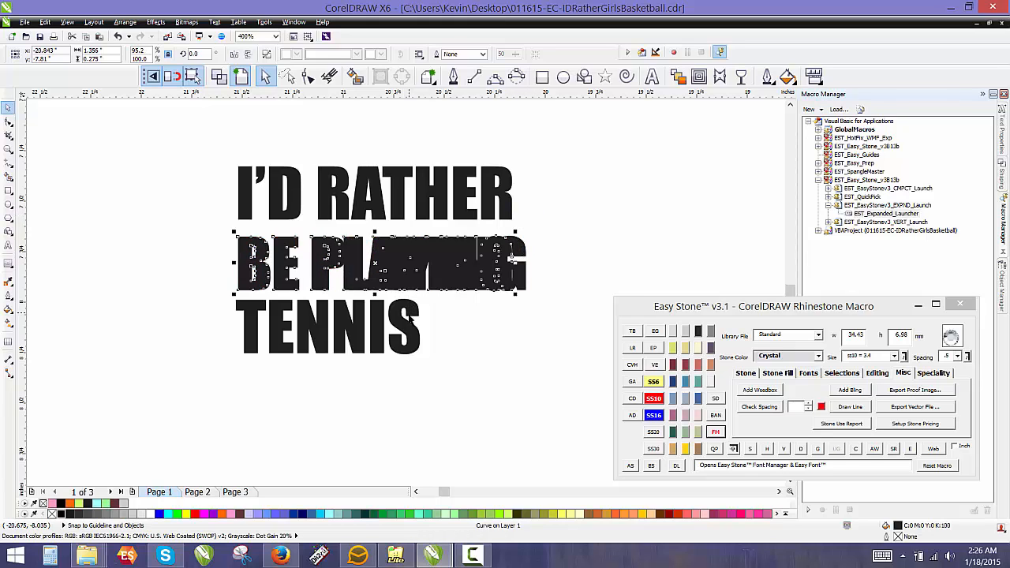
{"action": "key", "text": "ctrl+z"}
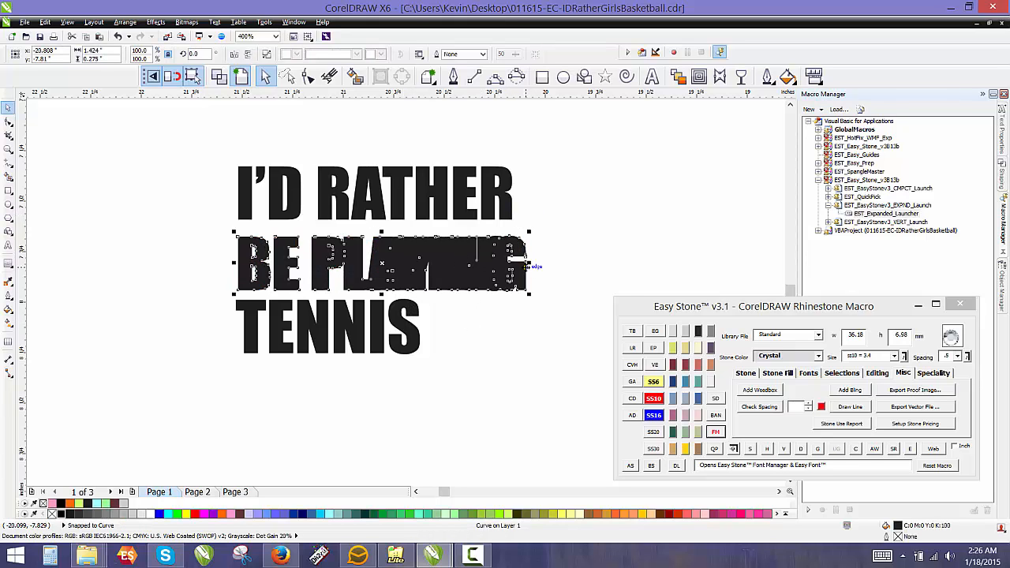
{"action": "left_click", "coordinate": [425, 323]}
Step: Stretch the "TENNIS" line to the width of the lines above, about 1.37 inches, and heighten it to about 0.41 inches
{"action": "left_click", "coordinate": [394, 338]}
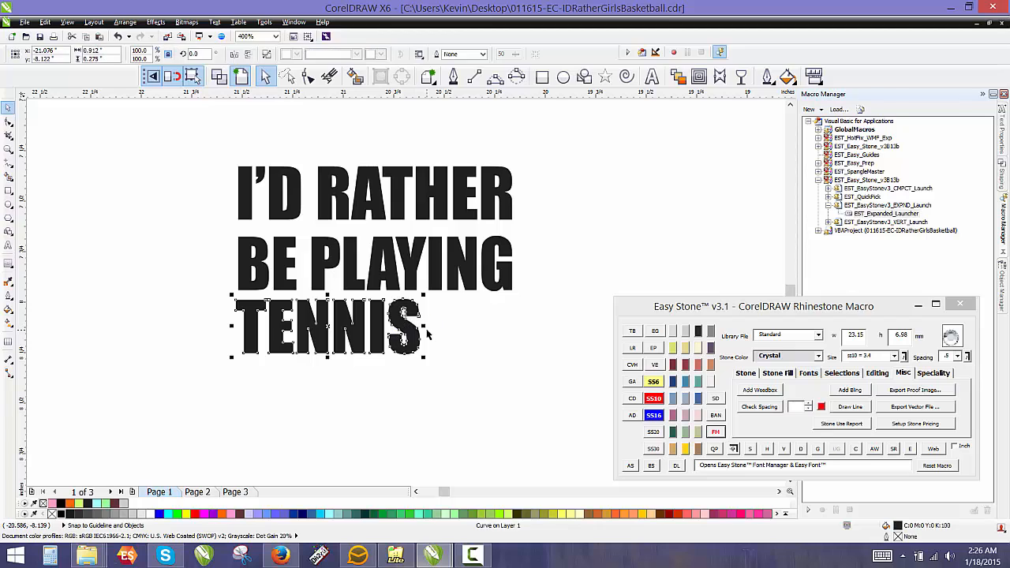
{"action": "left_click_drag", "start_coordinate": [425, 326], "coordinate": [517, 326]}
{"action": "left_click_drag", "start_coordinate": [374, 358], "coordinate": [373, 382]}
{"action": "left_click", "coordinate": [344, 436]}
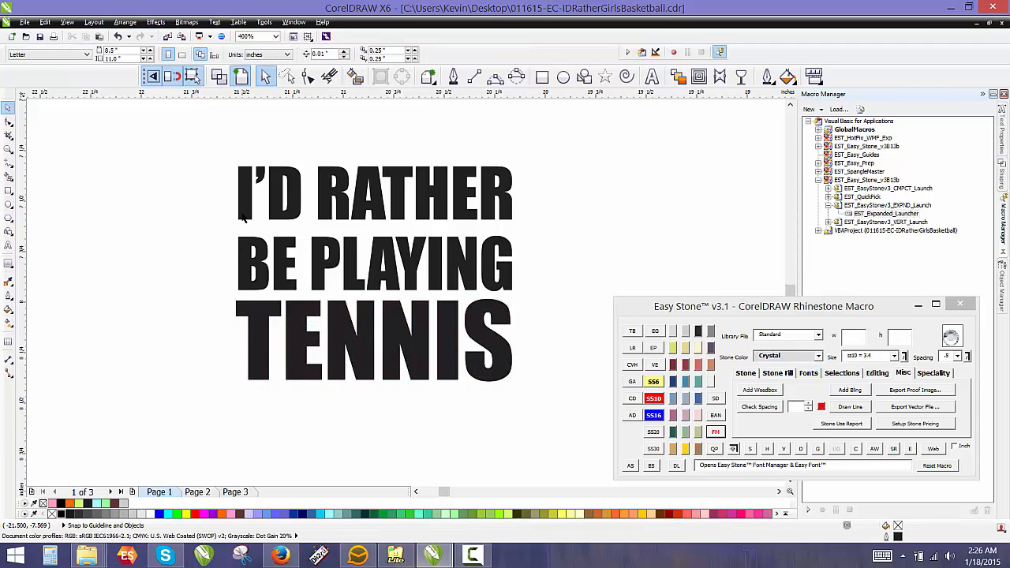
Step: Move "TENNIS" up and distribute the three lines with equal vertical spacing, leaving only narrow gaps between them
{"action": "left_click_drag", "start_coordinate": [291, 312], "coordinate": [291, 301]}
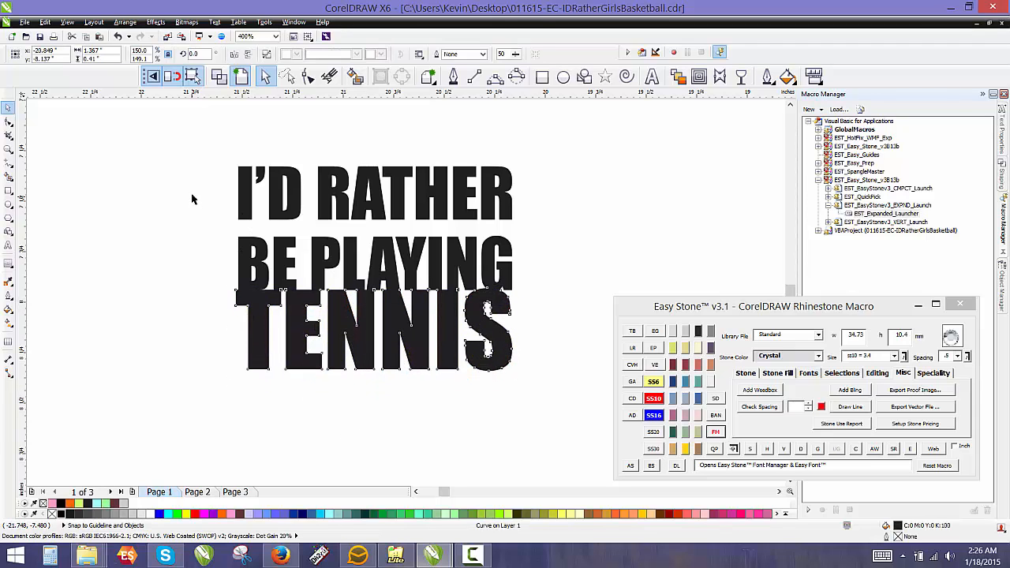
{"action": "left_click_drag", "start_coordinate": [186, 139], "coordinate": [543, 401]}
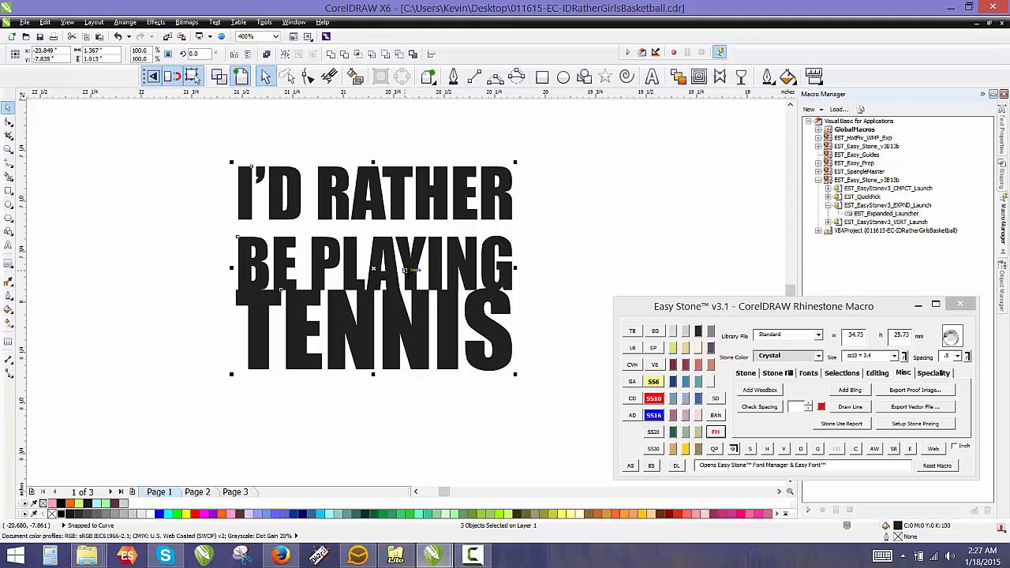
{"action": "key", "text": "shift+a"}
{"action": "left_click", "coordinate": [176, 311]}
{"action": "left_click_drag", "start_coordinate": [323, 313], "coordinate": [324, 306]}
{"action": "left_click_drag", "start_coordinate": [190, 125], "coordinate": [571, 417]}
{"action": "key", "text": "shift+a"}
{"action": "left_click", "coordinate": [434, 443]}
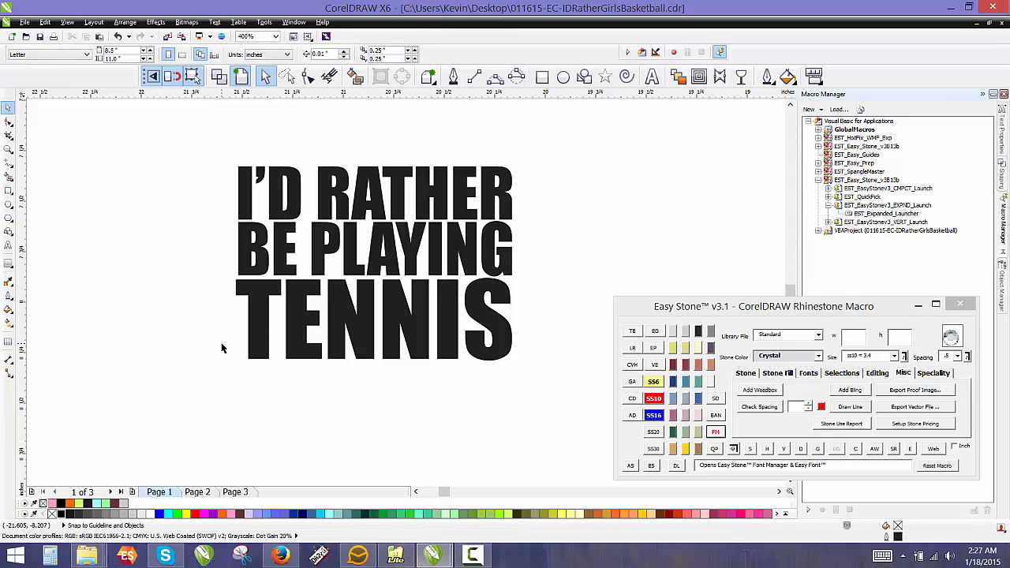
Step: Switch to Firefox and search Google Images for "tennis silhouette"
{"action": "left_click", "coordinate": [297, 552]}
{"action": "left_click", "coordinate": [789, 33]}
{"action": "type", "text": "t"}
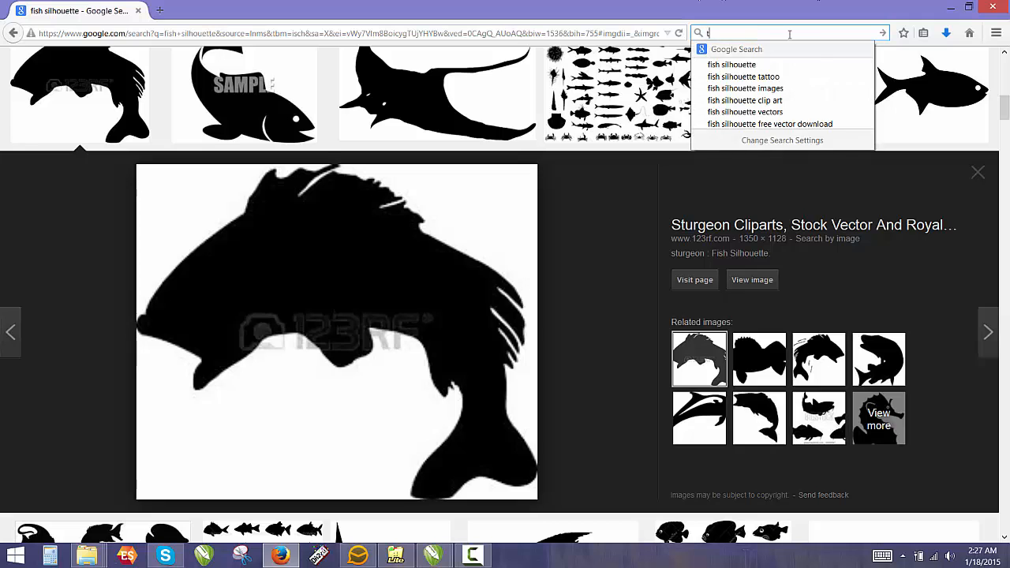
{"action": "type", "text": "ennis si"}
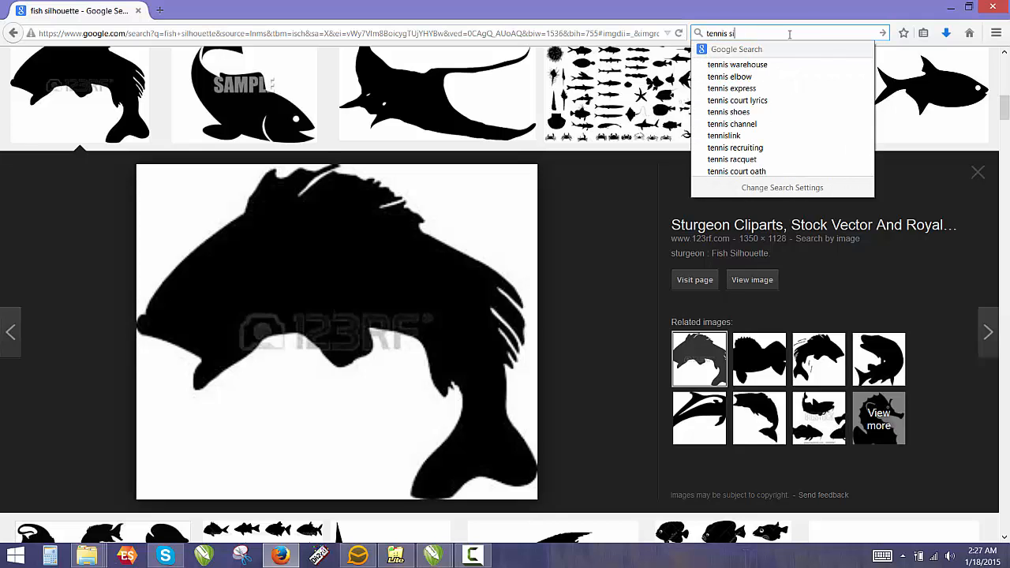
{"action": "type", "text": "lhouette"}
{"action": "key", "text": "Return"}
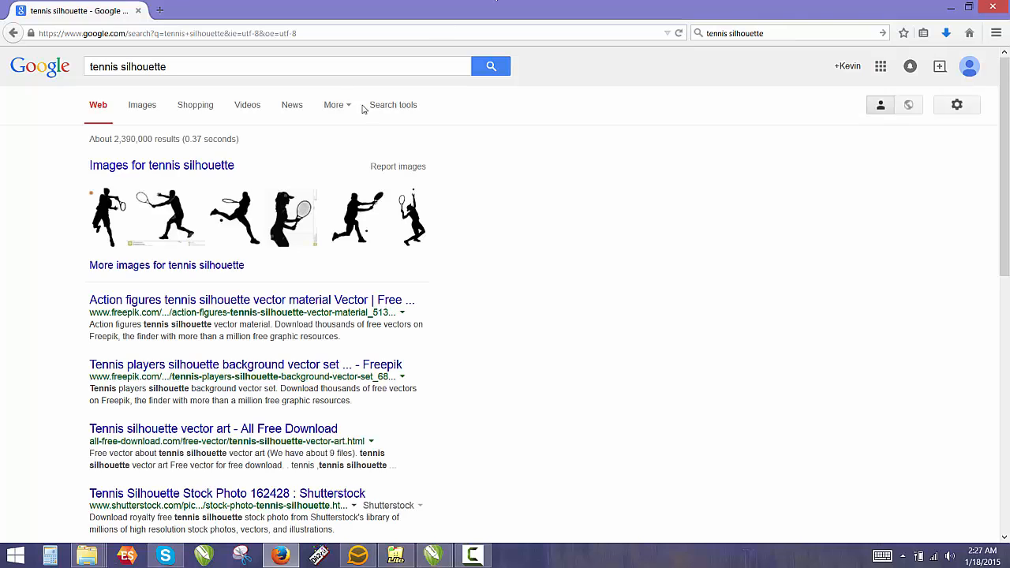
{"action": "left_click", "coordinate": [141, 108]}
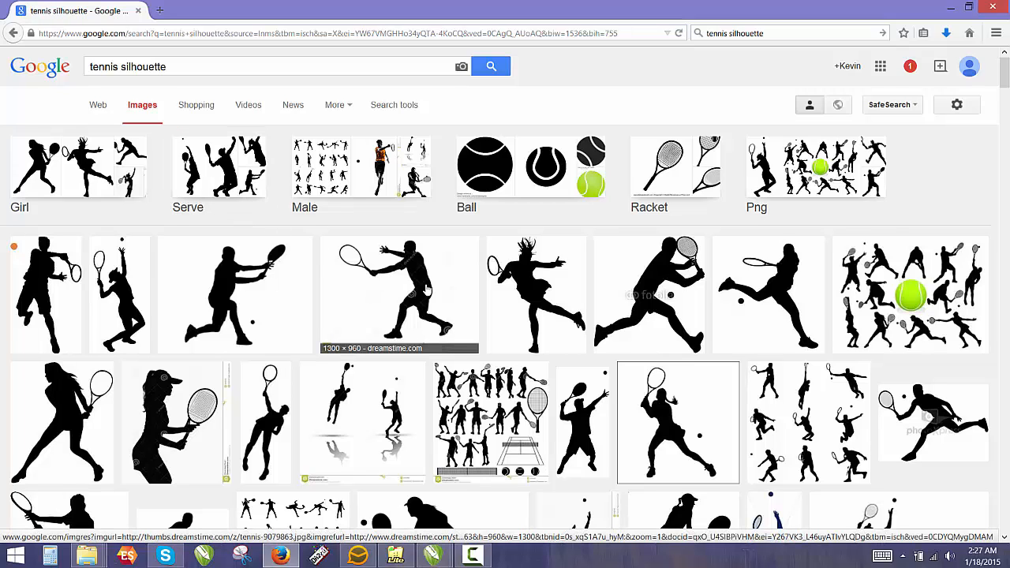
Step: Copy the "Tennis Girl Silhouette 3 (Small).jpg" image from the search results and switch back to CorelDRAW
{"action": "scroll", "coordinate": [427, 291], "scroll_direction": "down", "scroll_amount": 1}
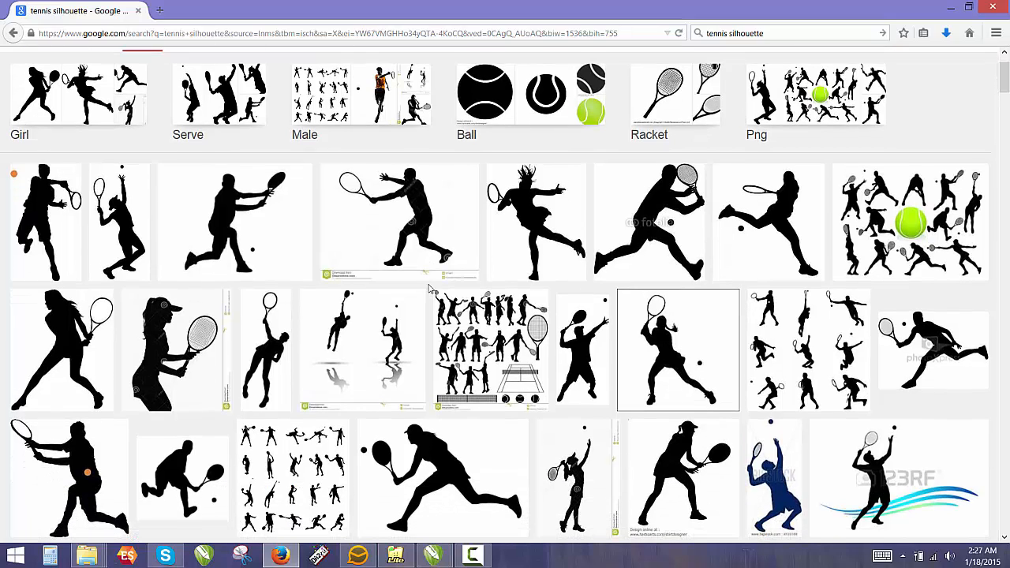
{"action": "scroll", "coordinate": [432, 291], "scroll_direction": "down", "scroll_amount": 1}
{"action": "left_click", "coordinate": [457, 386]}
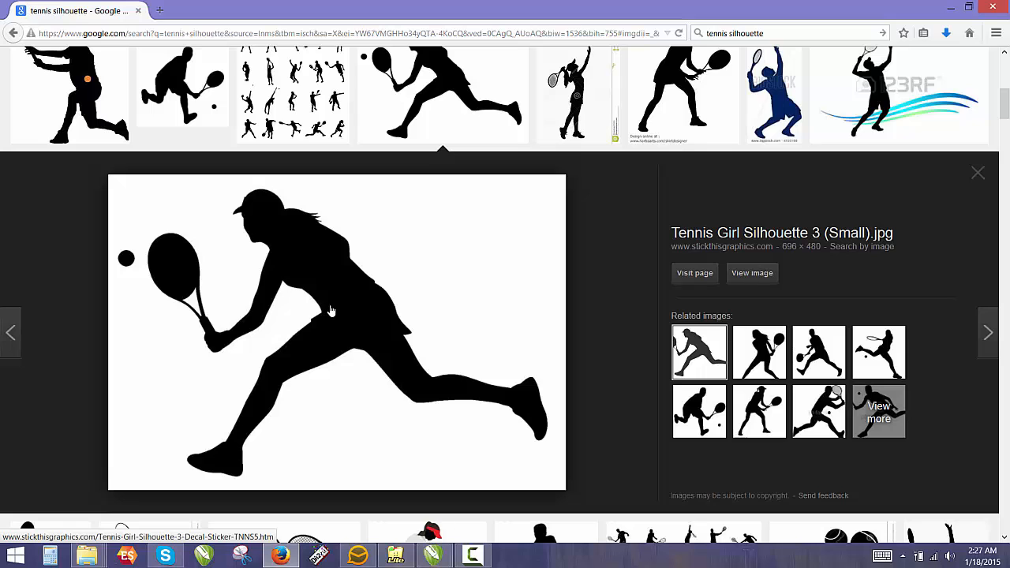
{"action": "right_click", "coordinate": [331, 310]}
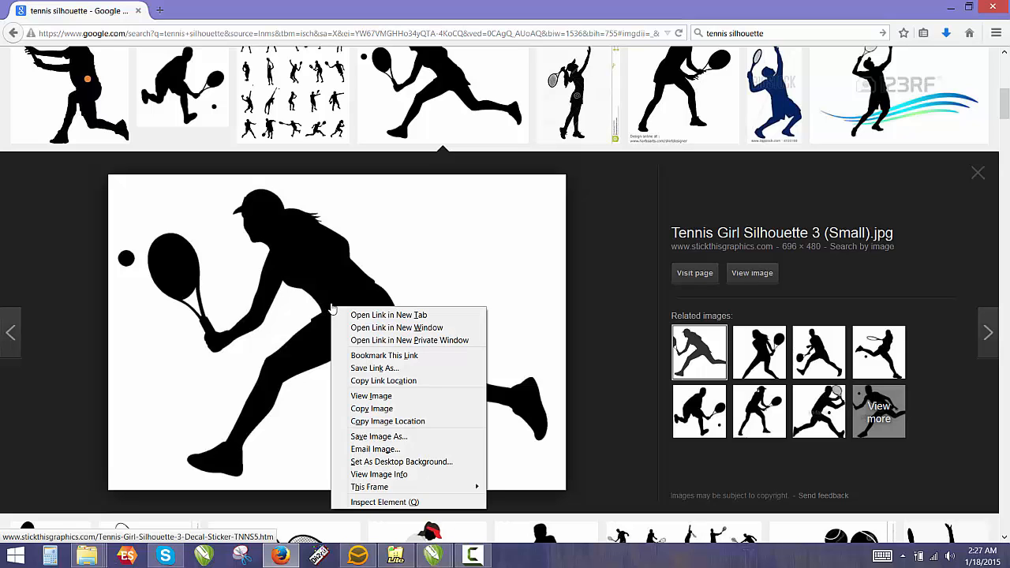
{"action": "left_click", "coordinate": [379, 409]}
{"action": "mouse_move", "coordinate": [443, 542]}
{"action": "left_click", "coordinate": [442, 489]}
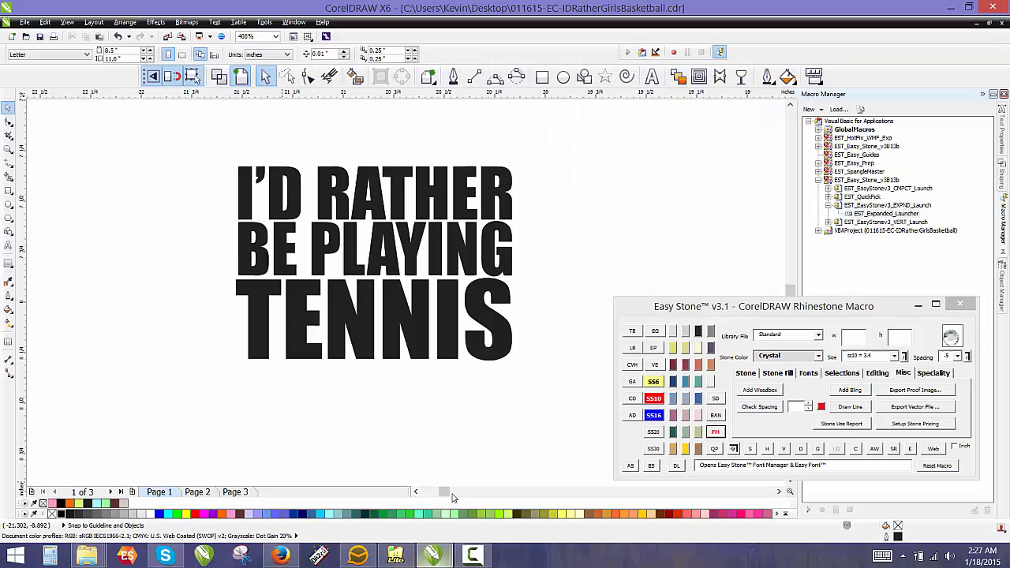
Step: Paste the copied silhouette bitmap and move it off the page into the empty space to the right of the tennis text
{"action": "key", "text": "ctrl+v"}
{"action": "scroll", "coordinate": [310, 244], "scroll_direction": "down", "scroll_amount": 5}
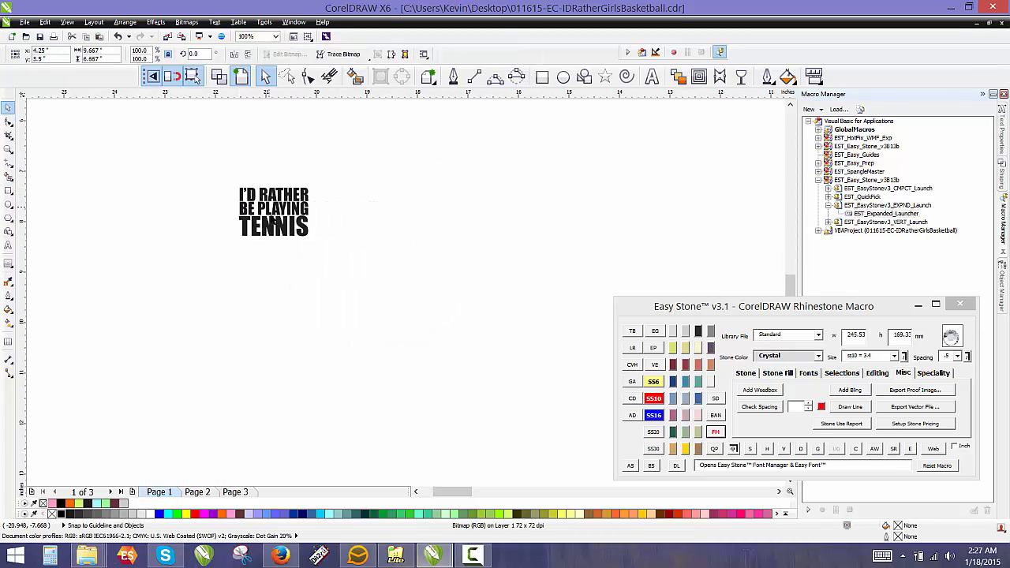
{"action": "scroll", "coordinate": [312, 242], "scroll_direction": "down", "scroll_amount": 1}
{"action": "scroll", "coordinate": [451, 126], "scroll_direction": "up", "scroll_amount": 1}
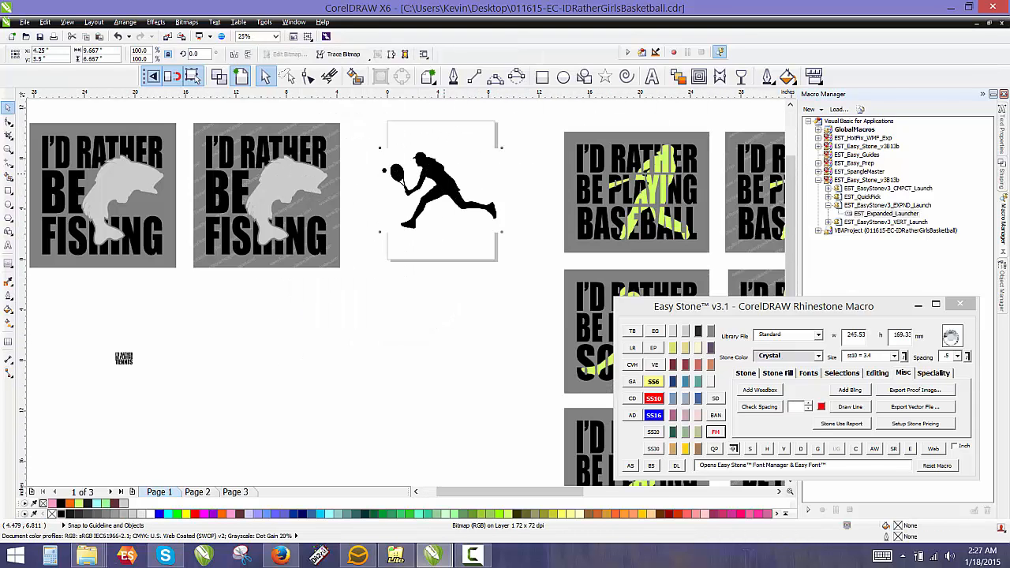
{"action": "left_click_drag", "start_coordinate": [427, 181], "coordinate": [316, 349]}
{"action": "left_click", "coordinate": [439, 189]}
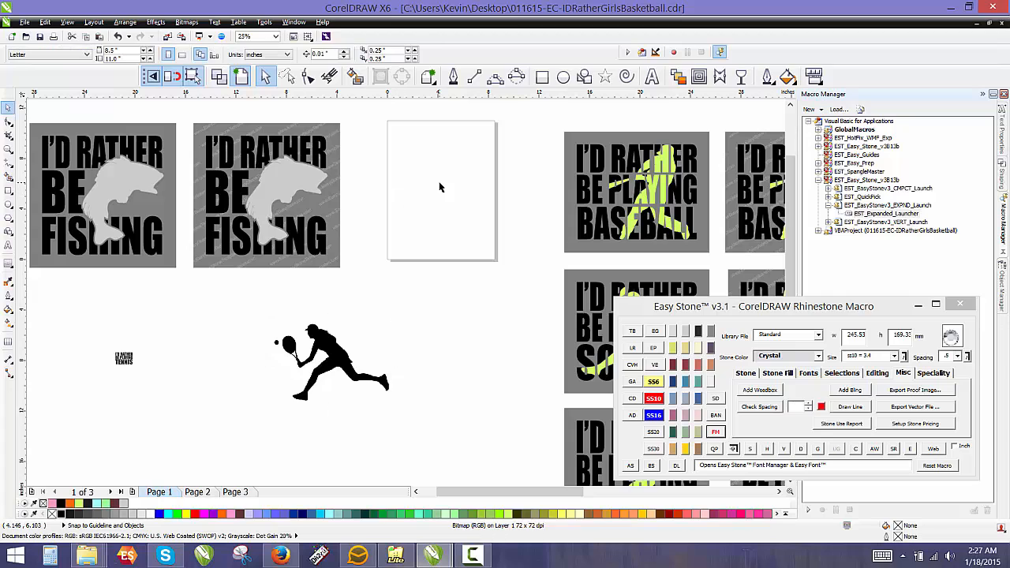
Step: Trace the pasted tennis player bitmap with an Outline Trace using the Low Quality Image type
{"action": "scroll", "coordinate": [258, 406], "scroll_direction": "up", "scroll_amount": 1}
{"action": "left_click", "coordinate": [398, 316]}
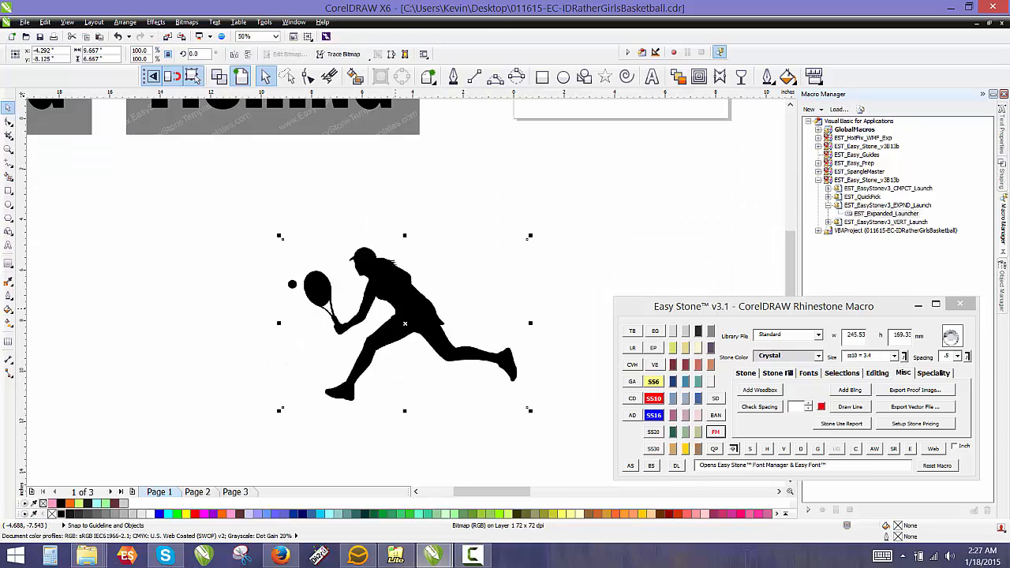
{"action": "left_click", "coordinate": [343, 54]}
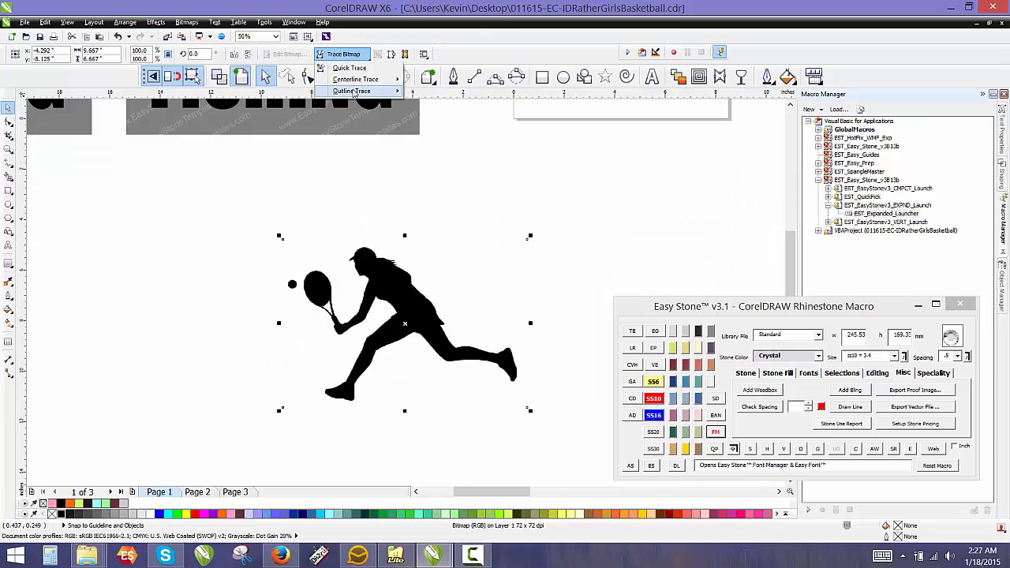
{"action": "mouse_move", "coordinate": [378, 93]}
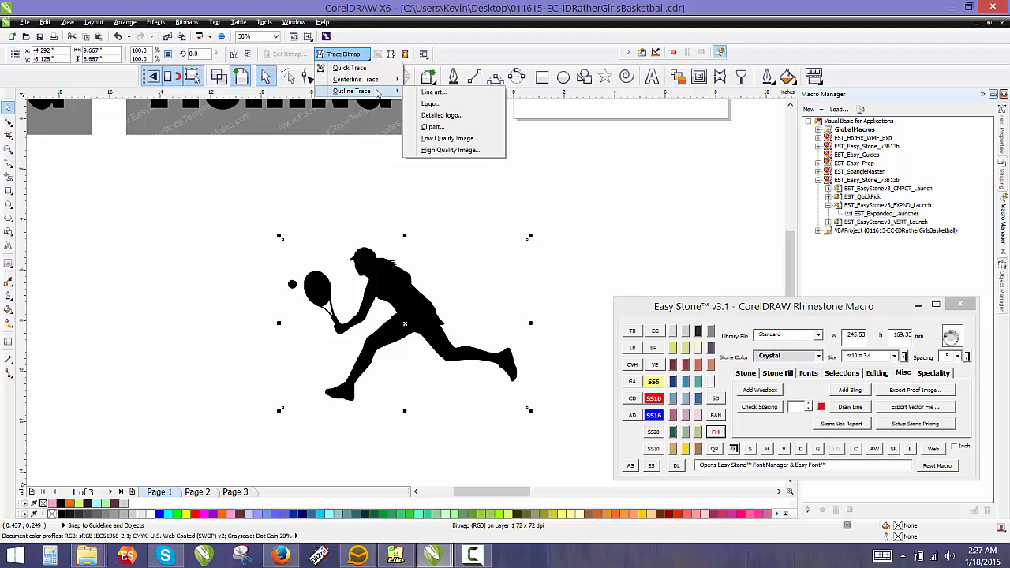
{"action": "left_click", "coordinate": [448, 139]}
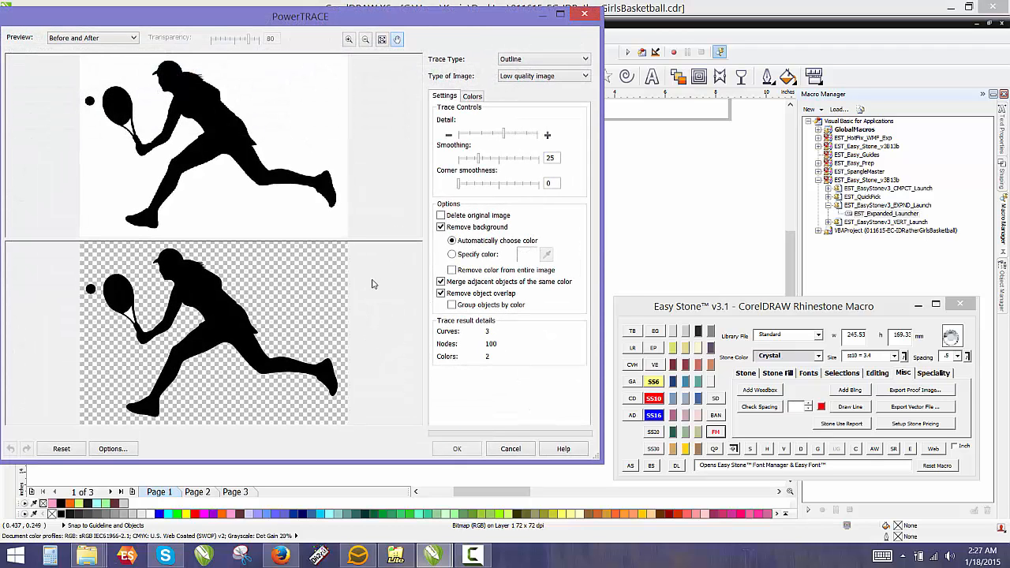
{"action": "left_click", "coordinate": [464, 448]}
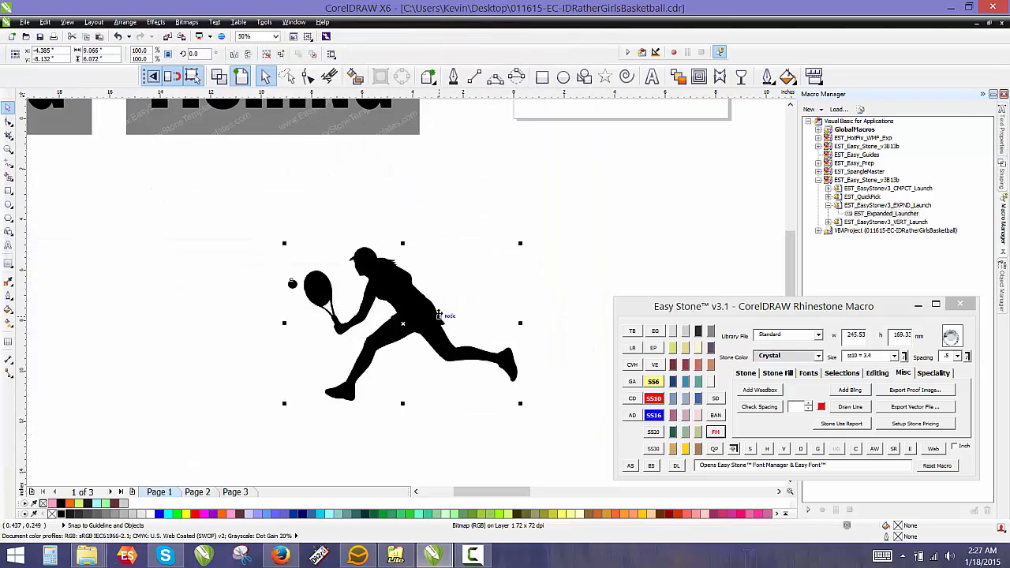
Step: Move the traced silhouette left off the original bitmap, next to the small tennis text
{"action": "left_click", "coordinate": [472, 256]}
{"action": "scroll", "coordinate": [505, 214], "scroll_direction": "down", "scroll_amount": 1}
{"action": "left_click", "coordinate": [290, 293]}
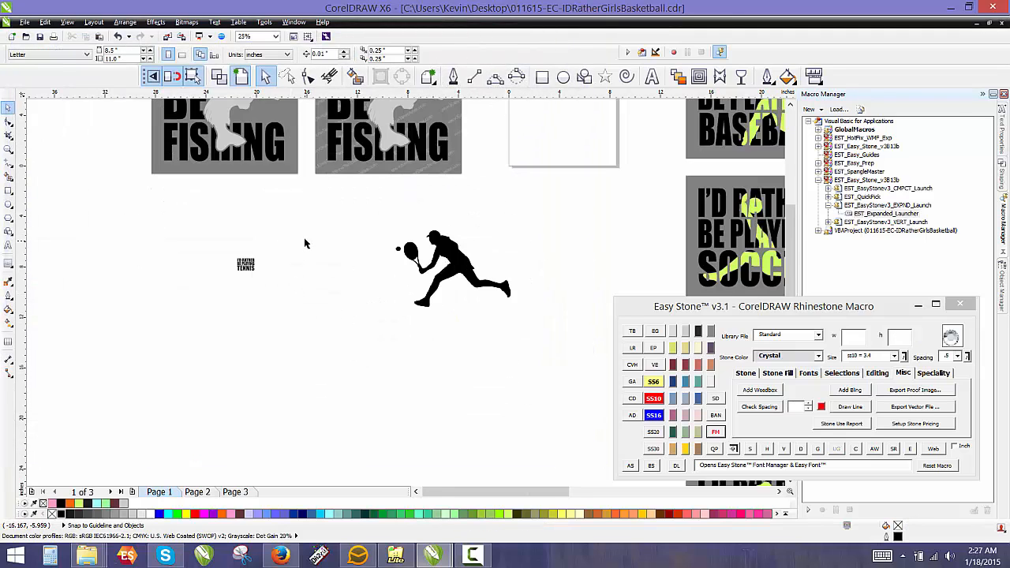
{"action": "scroll", "coordinate": [304, 244], "scroll_direction": "up", "scroll_amount": 1}
{"action": "left_click_drag", "start_coordinate": [561, 254], "coordinate": [272, 254]}
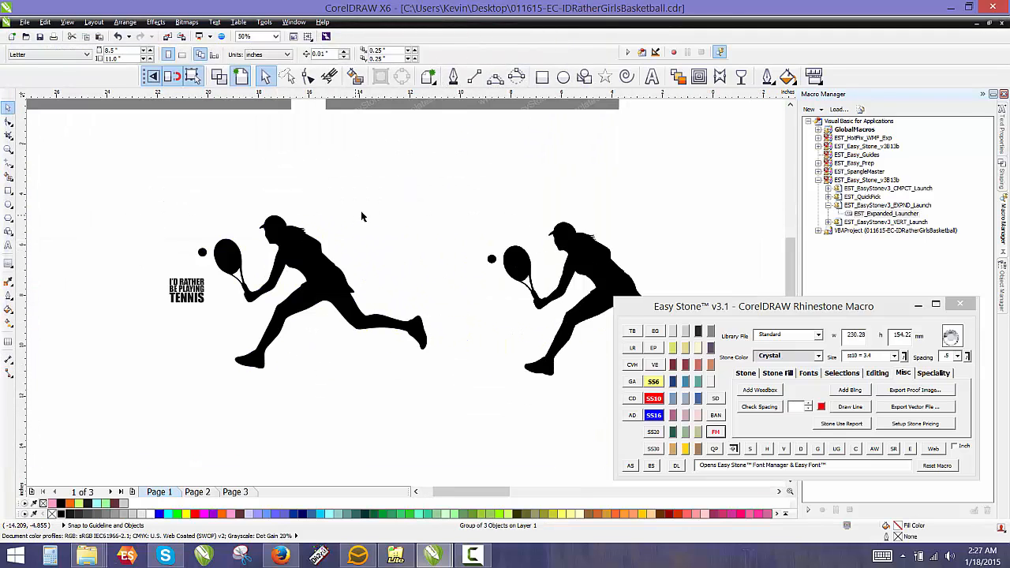
Step: Scale the three tennis text lines together to a width of 9.5 inches
{"action": "left_click", "coordinate": [362, 217]}
{"action": "left_click_drag", "start_coordinate": [132, 272], "coordinate": [224, 333]}
{"action": "left_click", "coordinate": [110, 52]}
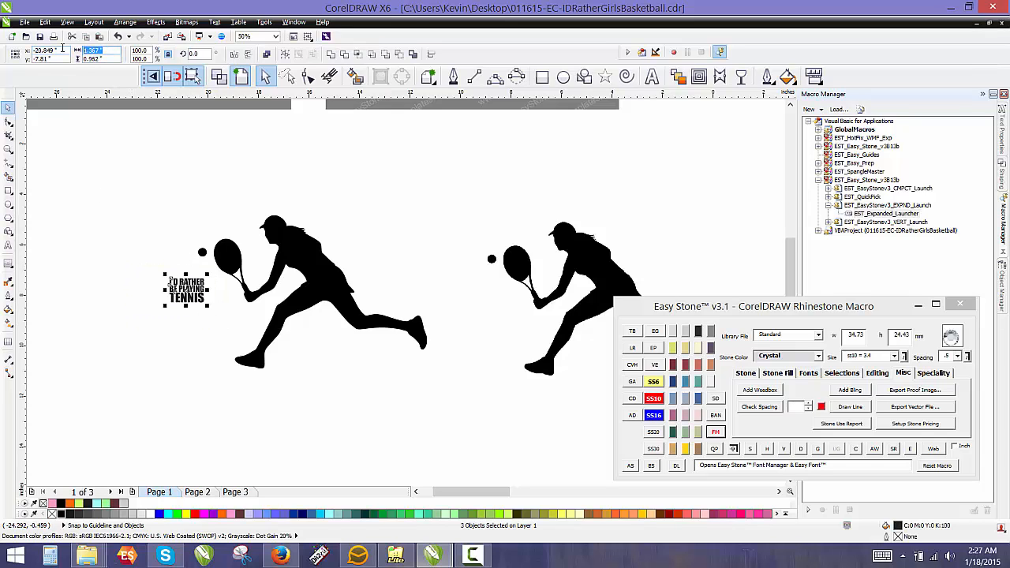
{"action": "type", "text": "9.5"}
{"action": "key", "text": "Return"}
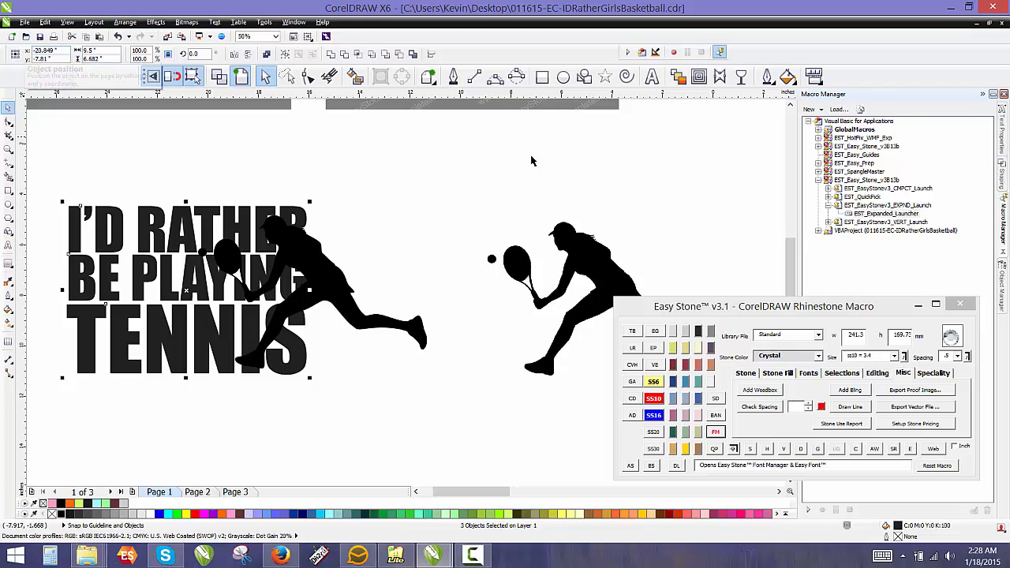
Step: Move the enlarged three-line text left, clear of the traced silhouette
{"action": "scroll", "coordinate": [534, 163], "scroll_direction": "down", "scroll_amount": 2}
{"action": "scroll", "coordinate": [364, 167], "scroll_direction": "up", "scroll_amount": 2}
{"action": "left_click_drag", "start_coordinate": [365, 167], "coordinate": [185, 182]}
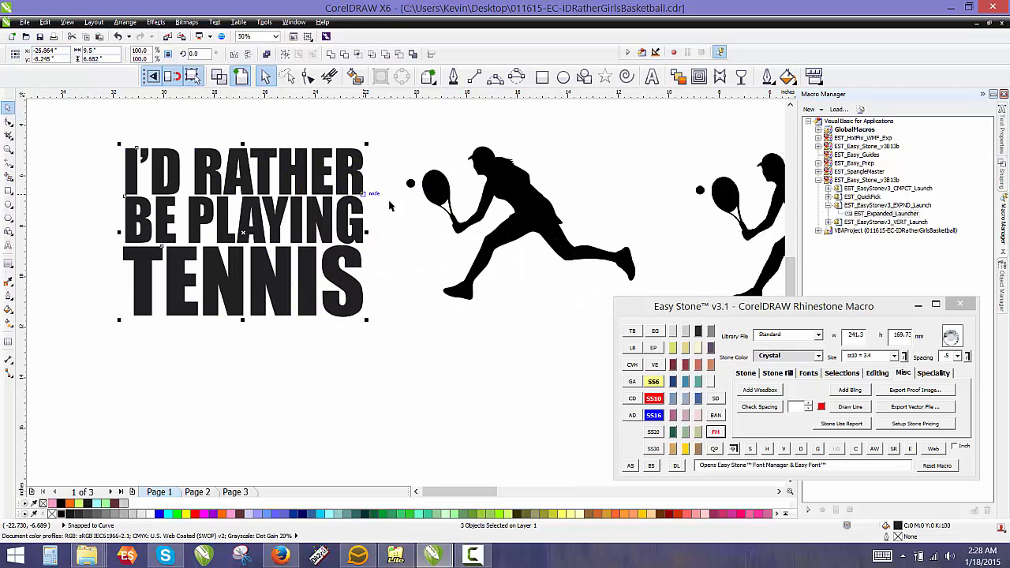
Step: Place the traced silhouette over the three text lines and fill it with pink #FF99CC
{"action": "left_click", "coordinate": [493, 204]}
{"action": "left_click_drag", "start_coordinate": [507, 201], "coordinate": [241, 207]}
{"action": "left_click", "coordinate": [231, 515]}
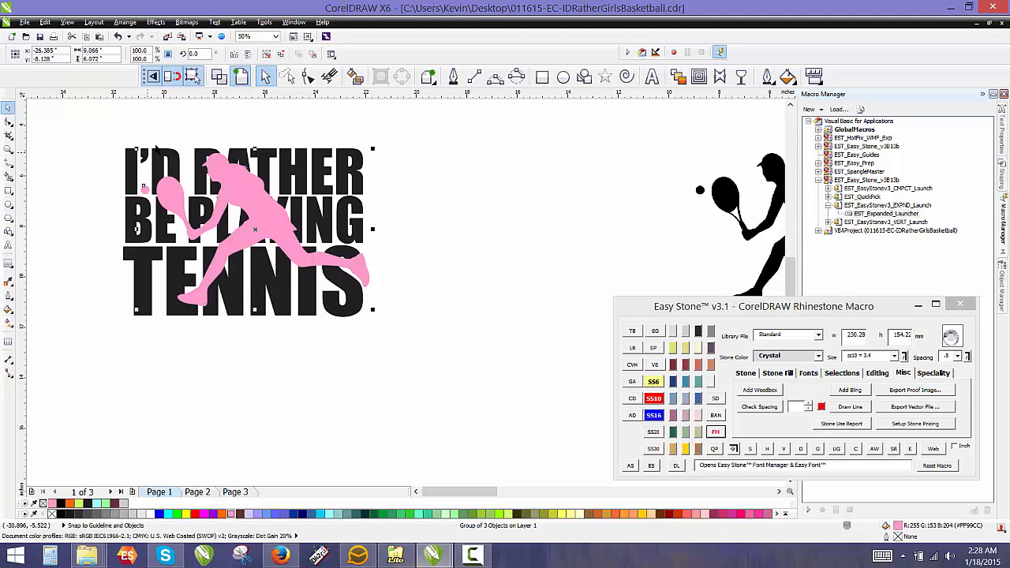
Step: Scale the pink silhouette down proportionally to about 8.3 by 5.56 inches so it fits within the text block
{"action": "scroll", "coordinate": [309, 151], "scroll_direction": "up", "scroll_amount": 1}
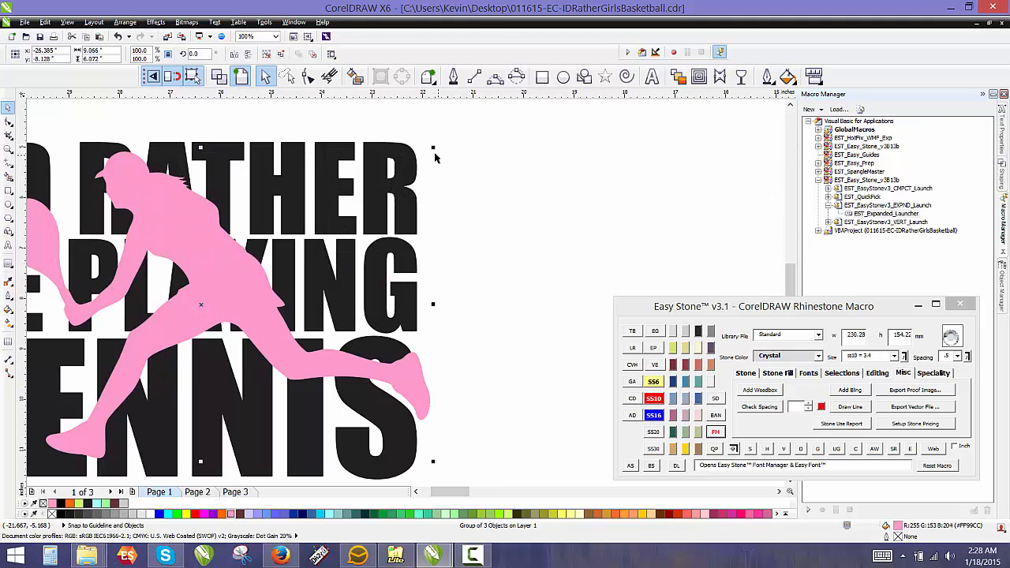
{"action": "left_click_drag", "start_coordinate": [433, 148], "coordinate": [396, 174]}
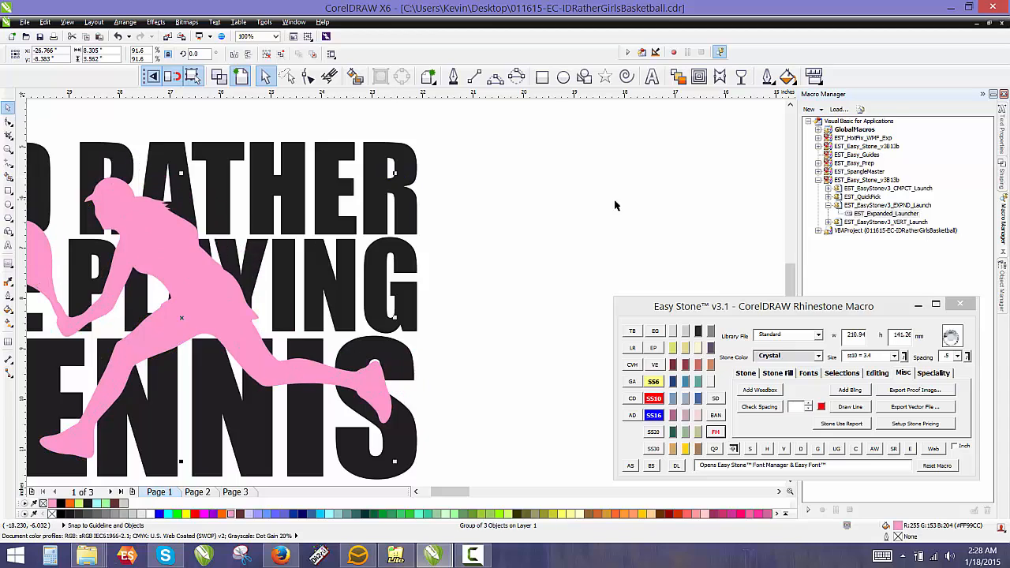
{"action": "scroll", "coordinate": [616, 205], "scroll_direction": "down", "scroll_amount": 1}
{"action": "scroll", "coordinate": [438, 247], "scroll_direction": "up", "scroll_amount": 1}
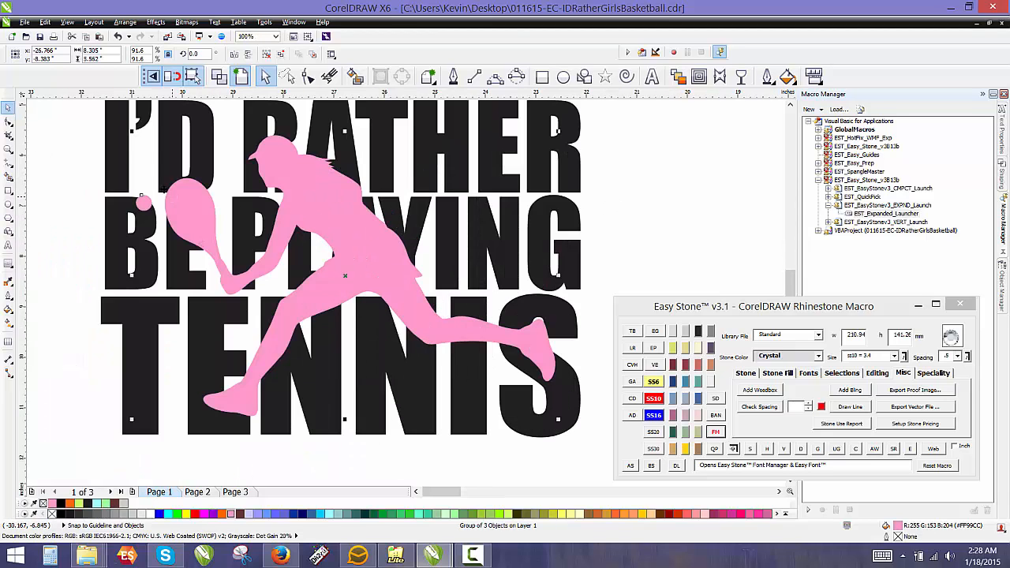
{"action": "scroll", "coordinate": [287, 260], "scroll_direction": "down", "scroll_amount": 1}
{"action": "left_click", "coordinate": [122, 286]}
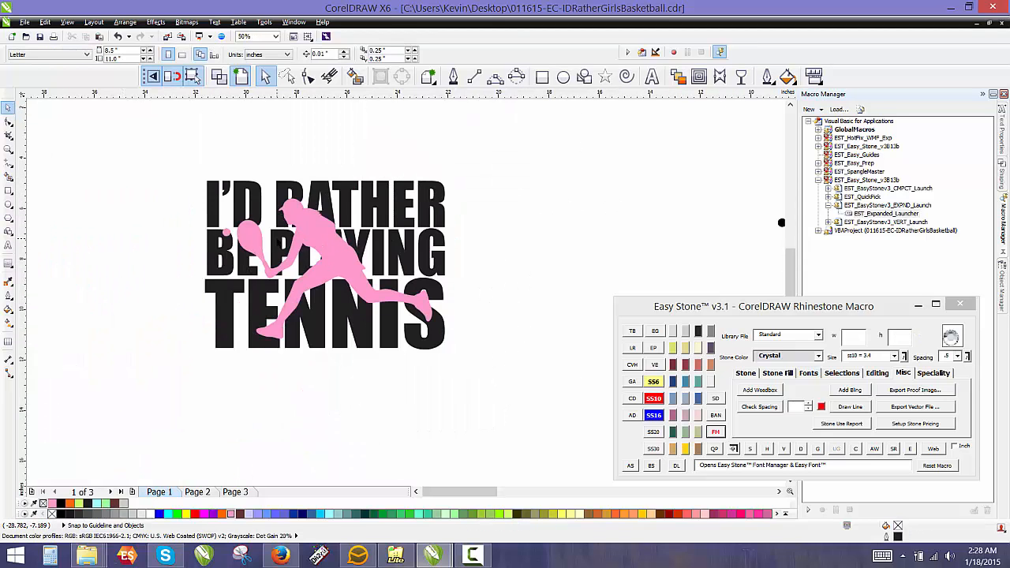
Step: Select the "I'D RATHER", "BE PLAYING" and "TENNIS" lines together and fill them with black #000000
{"action": "scroll", "coordinate": [252, 252], "scroll_direction": "up", "scroll_amount": 1}
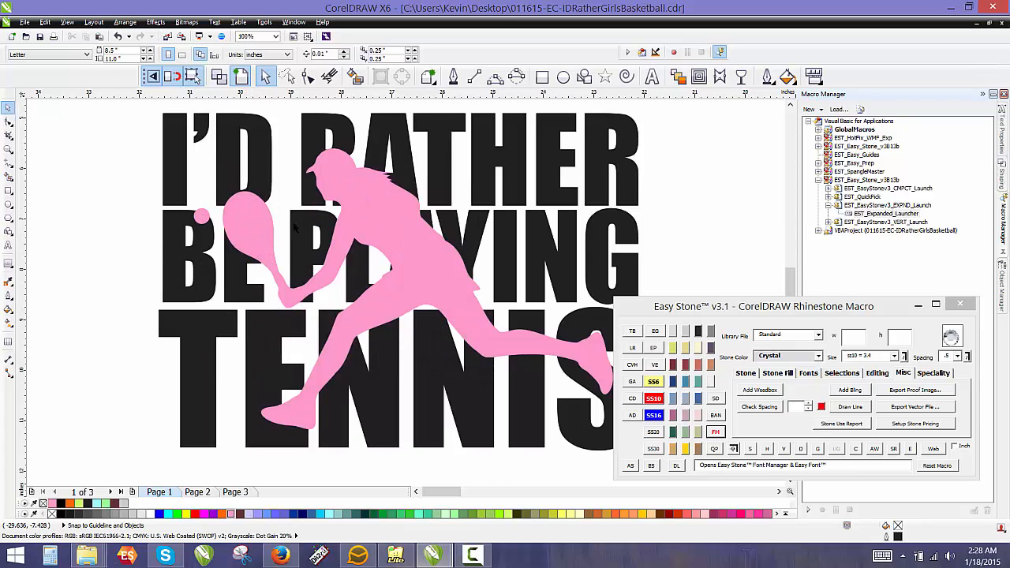
{"action": "left_click", "coordinate": [365, 223]}
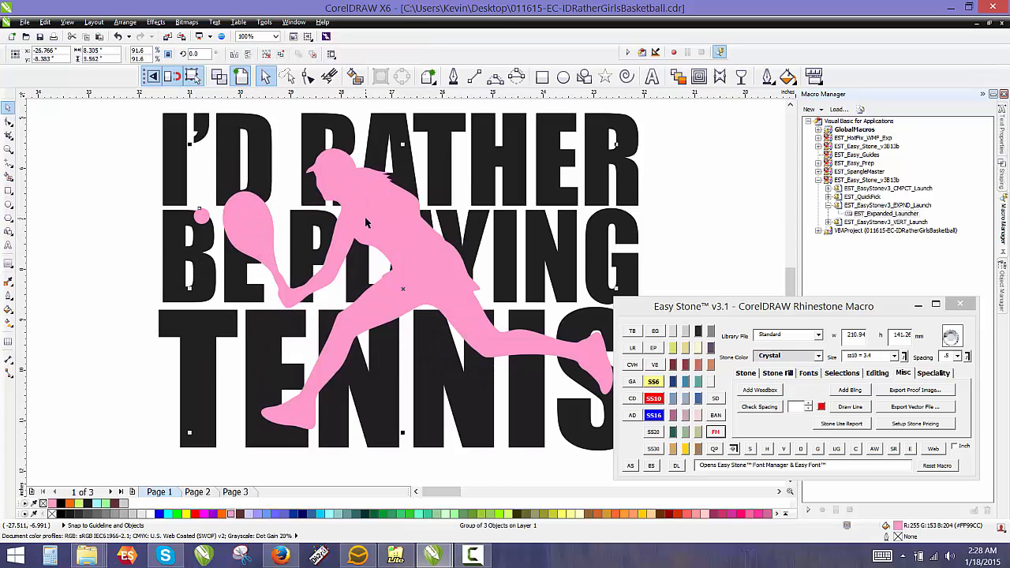
{"action": "left_click", "coordinate": [62, 320]}
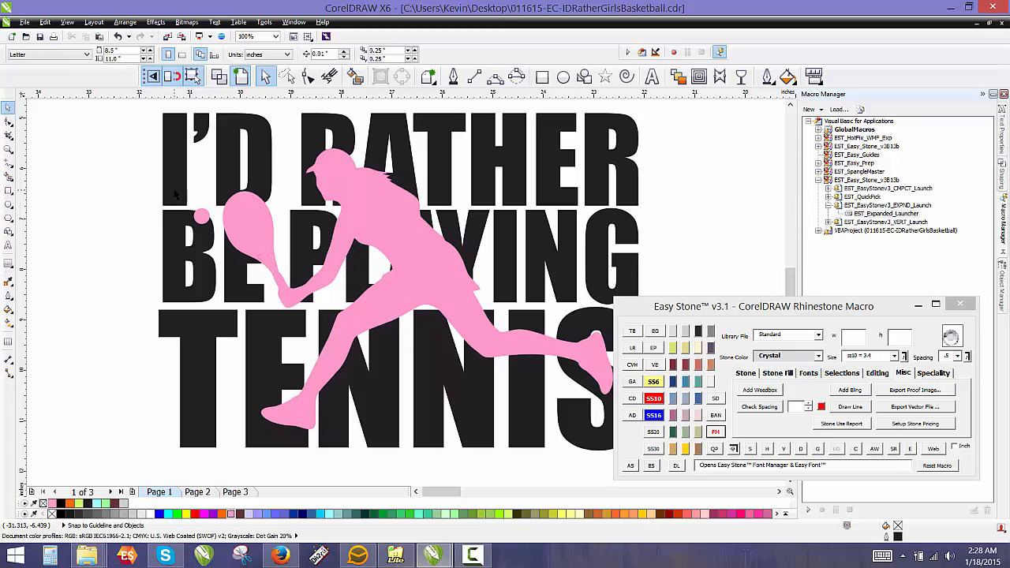
{"action": "left_click", "coordinate": [175, 195]}
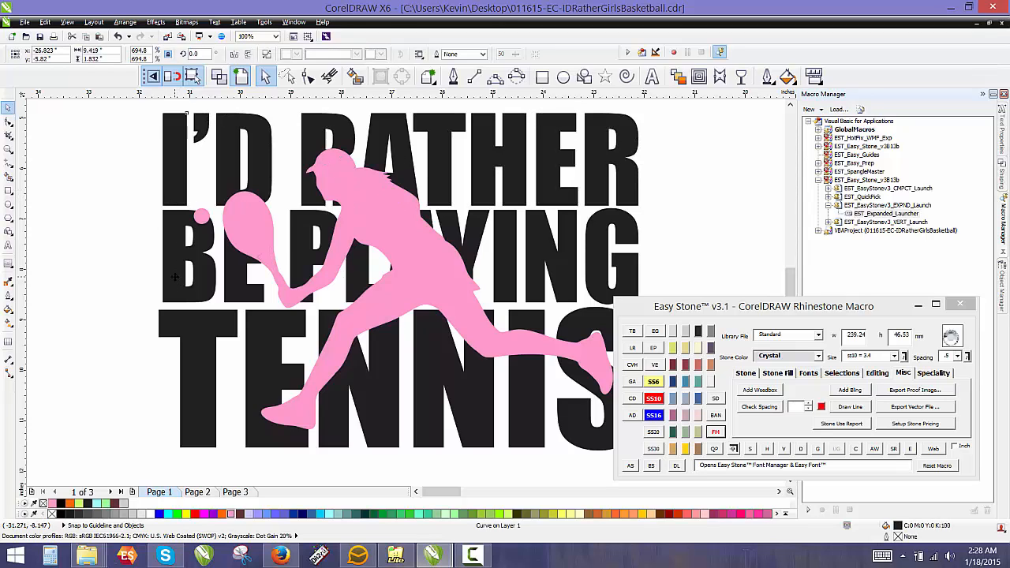
{"action": "left_click", "coordinate": [120, 189]}
{"action": "left_click", "coordinate": [172, 168]}
{"action": "left_click", "coordinate": [182, 276], "text": "shift"}
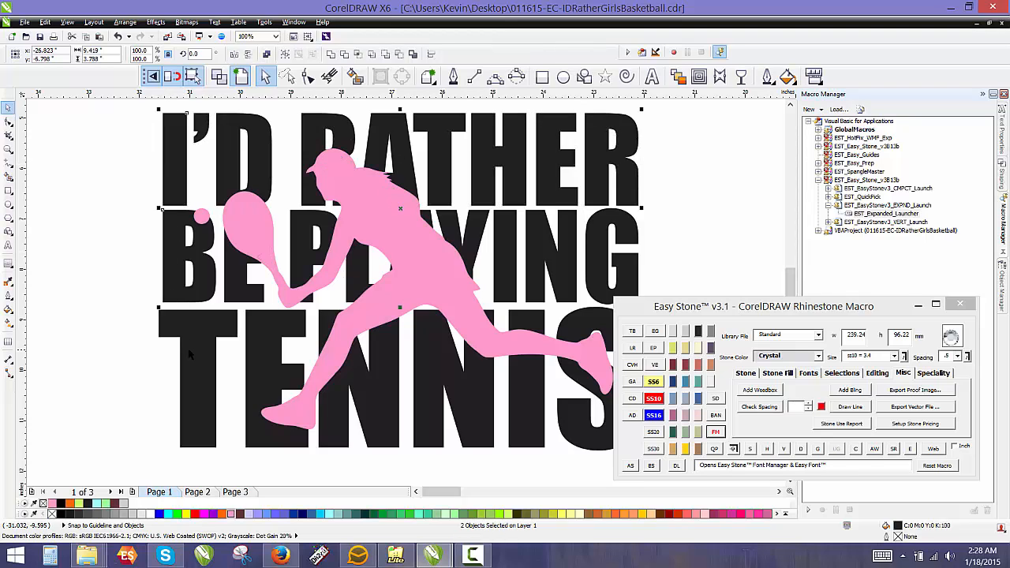
{"action": "left_click", "coordinate": [190, 354], "text": "shift"}
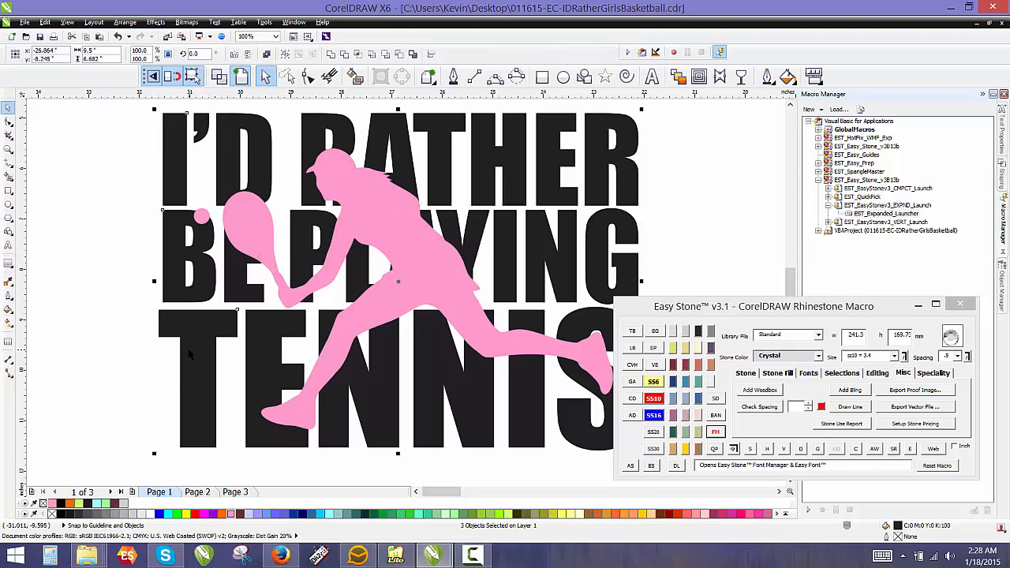
{"action": "left_click", "coordinate": [61, 513]}
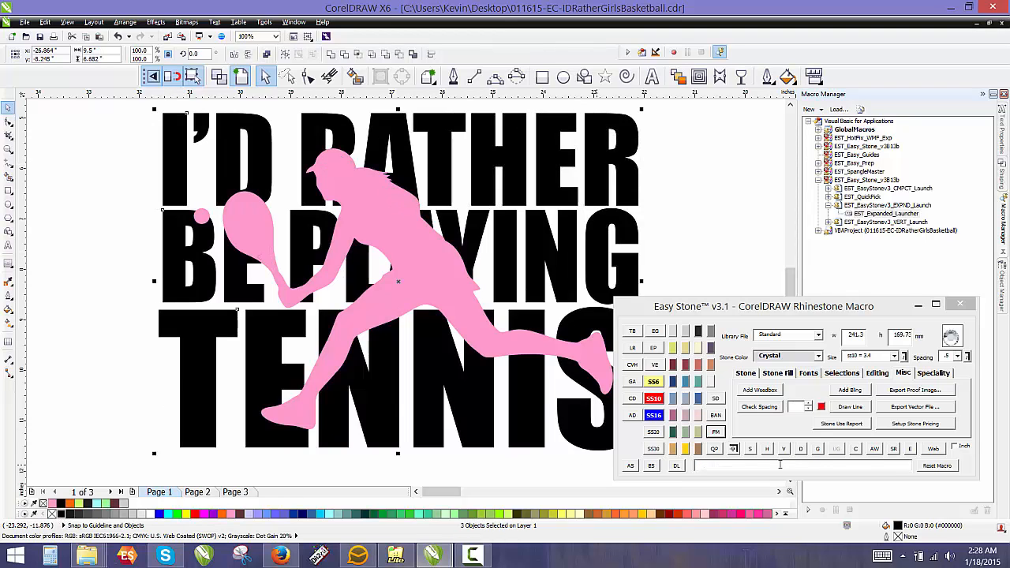
Step: Group the three black text lines and undo the accidental shift of the group
{"action": "left_click", "coordinate": [818, 449]}
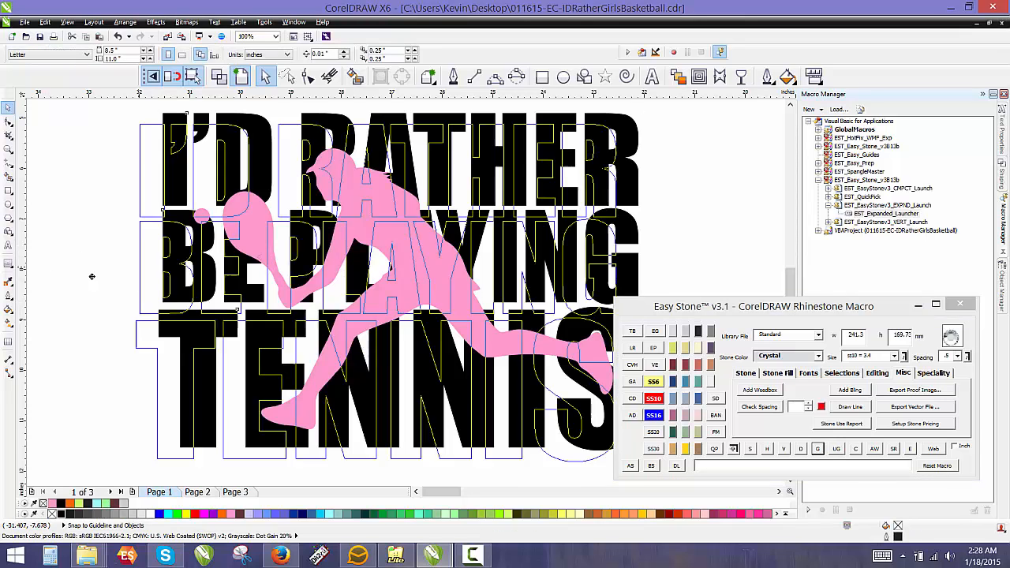
{"action": "key", "text": "ctrl+z"}
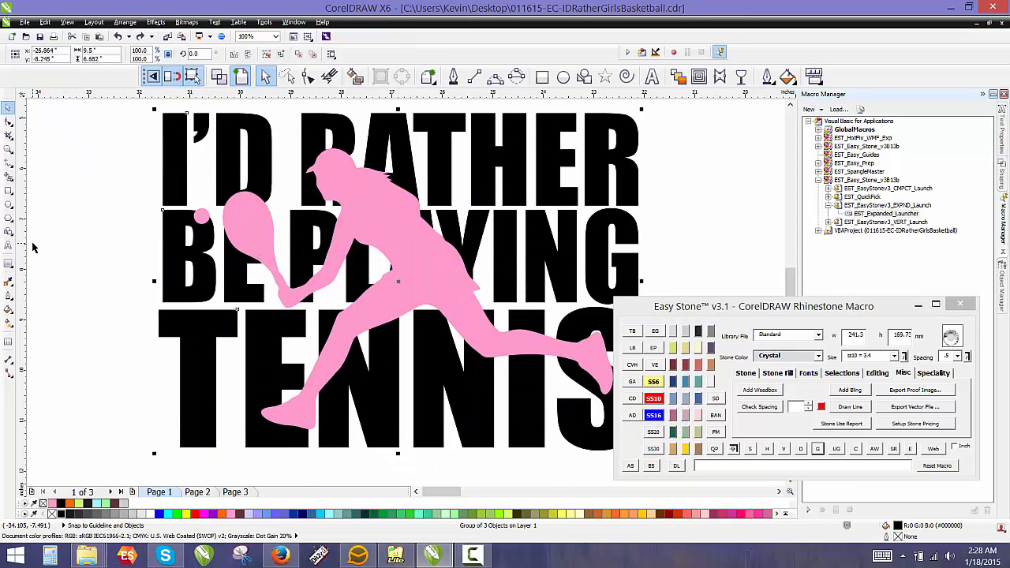
{"action": "left_click", "coordinate": [83, 241]}
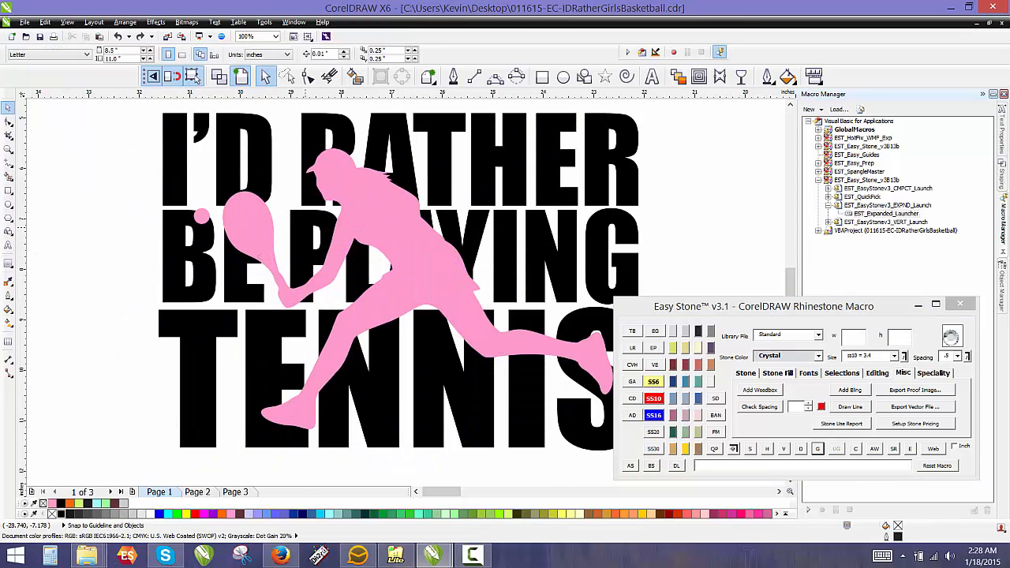
Step: Intersect the pink tennis player silhouette with the grouped black text
{"action": "left_click", "coordinate": [361, 220]}
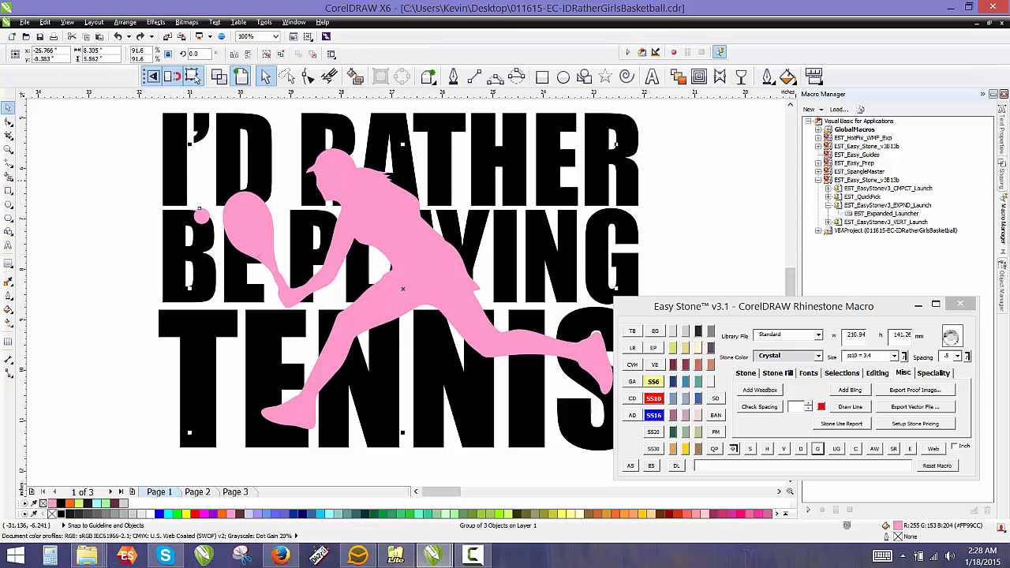
{"action": "left_click", "coordinate": [179, 180], "text": "shift"}
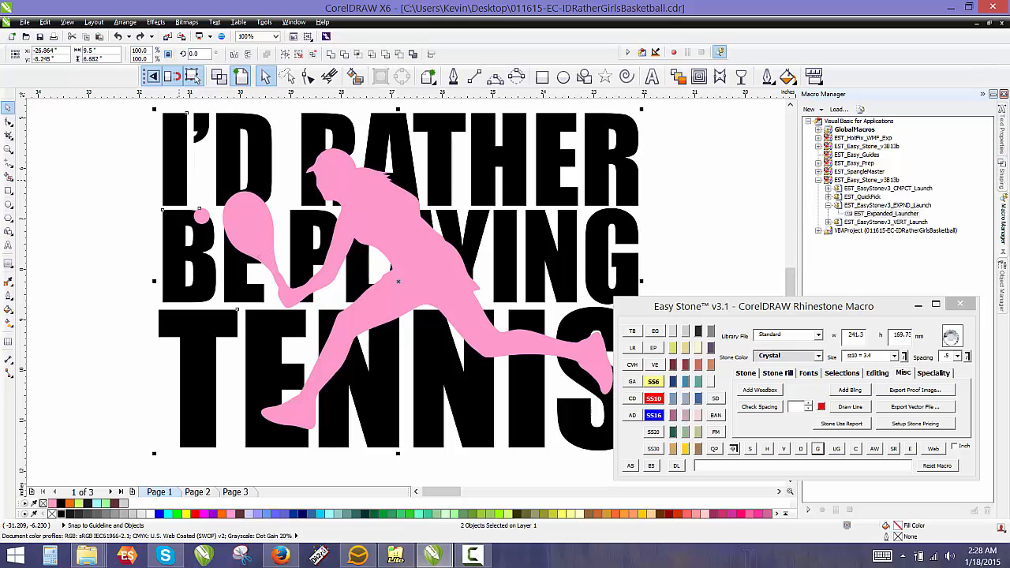
{"action": "left_click", "coordinate": [359, 59]}
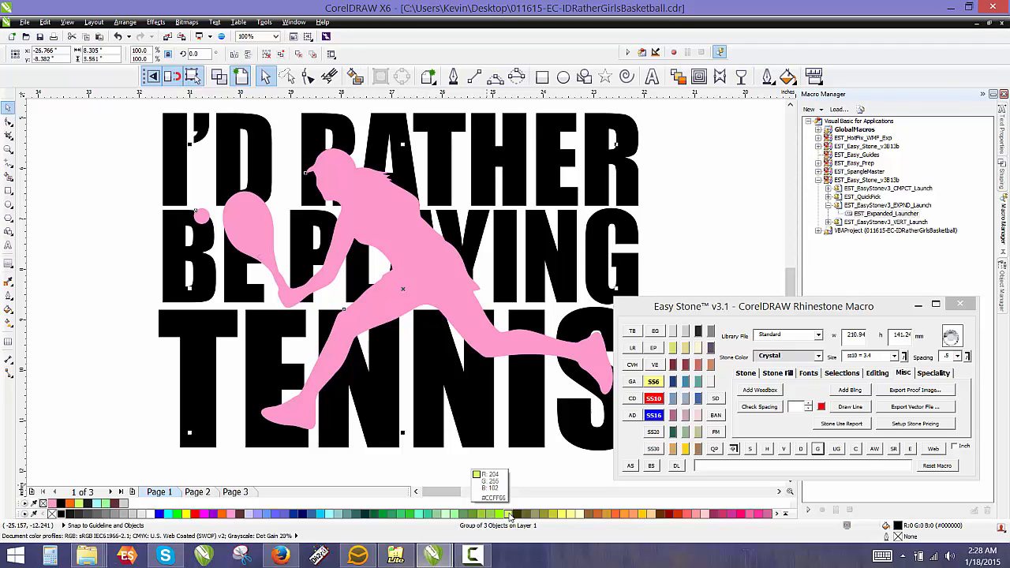
Step: Fill the intersected tennis player pieces with lime #CCFF66, move the pink silhouette aside to check them, and undo that move
{"action": "left_click", "coordinate": [69, 294]}
{"action": "left_click_drag", "start_coordinate": [351, 203], "coordinate": [602, 222]}
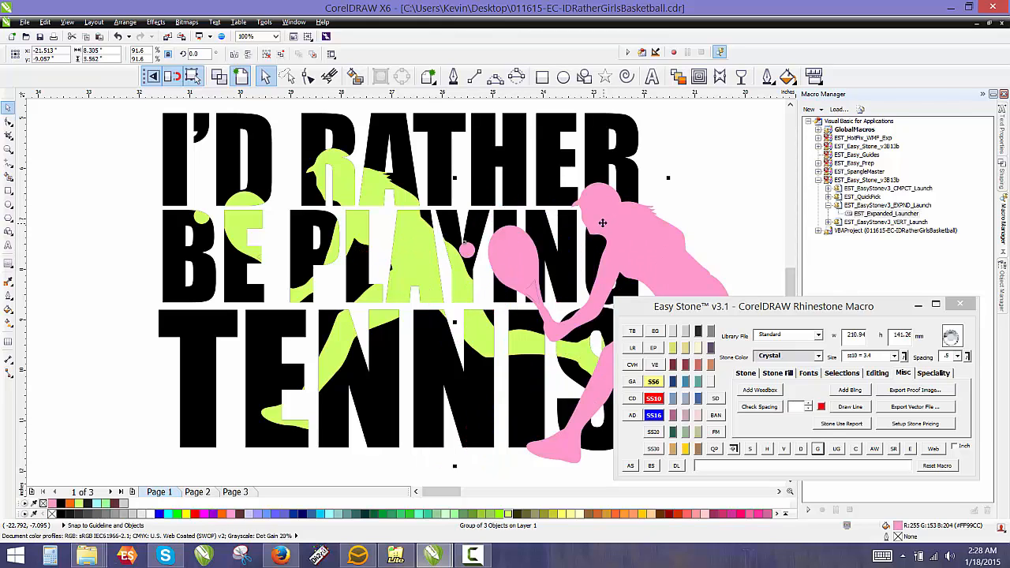
{"action": "key", "text": "ctrl+z"}
{"action": "key", "text": "ctrl+z"}
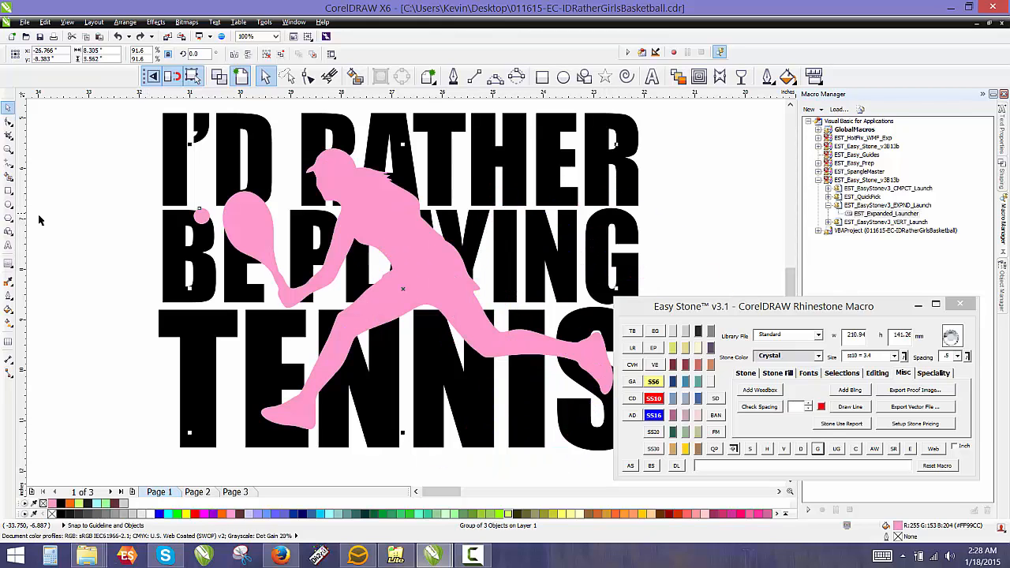
{"action": "left_click", "coordinate": [40, 220]}
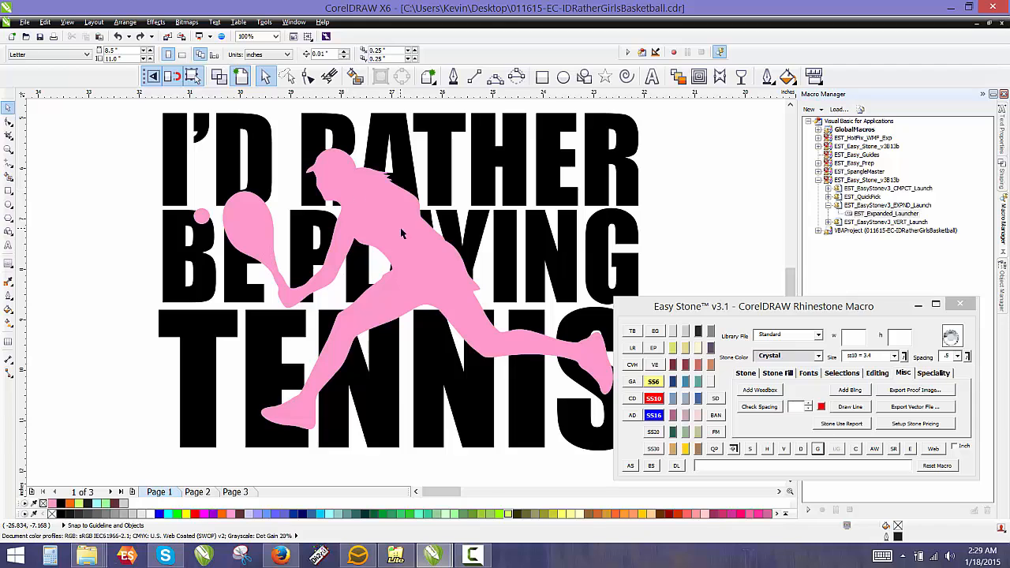
Step: Duplicate the whole text and silhouette design and place the copy to the left of the original
{"action": "scroll", "coordinate": [402, 231], "scroll_direction": "down", "scroll_amount": 2}
{"action": "left_click_drag", "start_coordinate": [222, 149], "coordinate": [569, 379]}
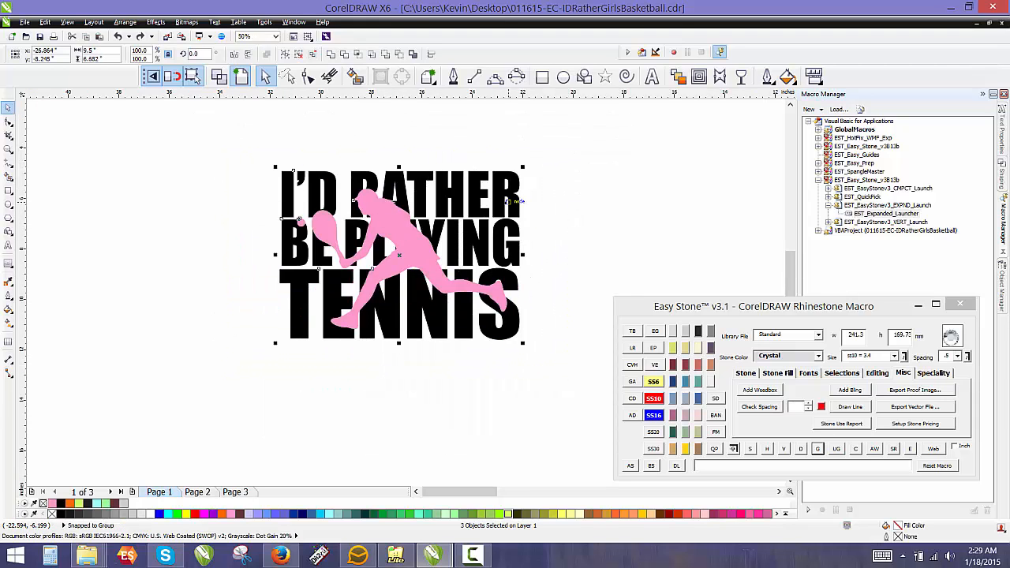
{"action": "left_click_drag", "start_coordinate": [505, 202], "coordinate": [218, 212]}
{"action": "right_click", "coordinate": [218, 211]}
{"action": "left_click", "coordinate": [271, 197]}
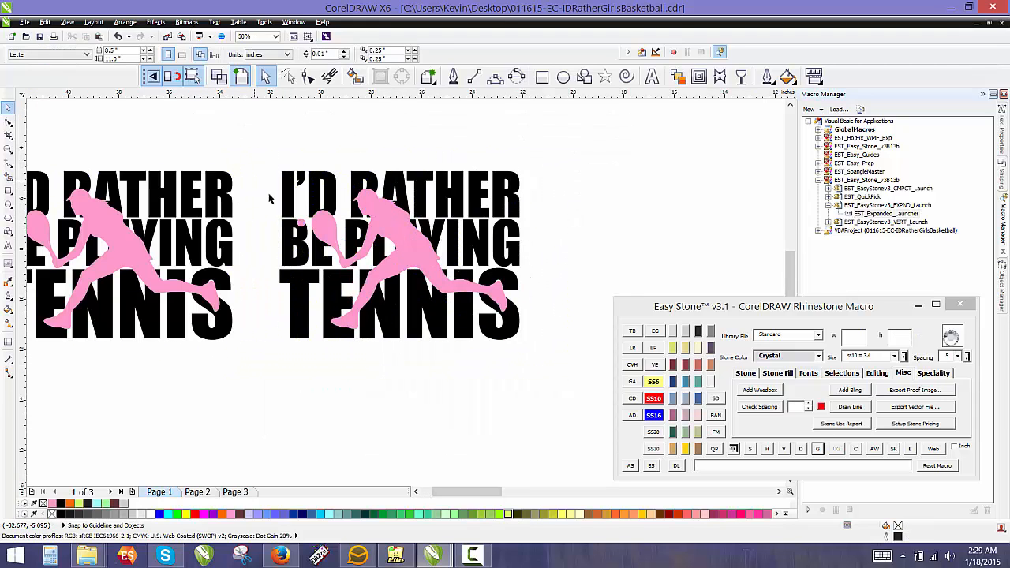
Step: Add a one-step outside contour of about 0.033 inches around the original pink silhouette and break the contour group apart
{"action": "scroll", "coordinate": [382, 217], "scroll_direction": "up", "scroll_amount": 2}
{"action": "scroll", "coordinate": [377, 180], "scroll_direction": "up", "scroll_amount": 2}
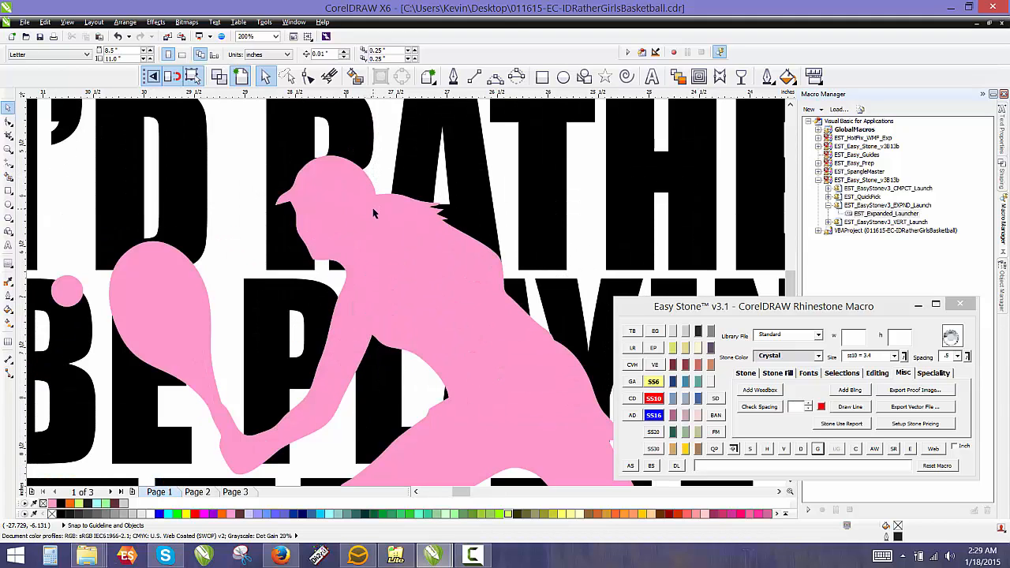
{"action": "left_click", "coordinate": [391, 199]}
{"action": "scroll", "coordinate": [392, 205], "scroll_direction": "down", "scroll_amount": 2}
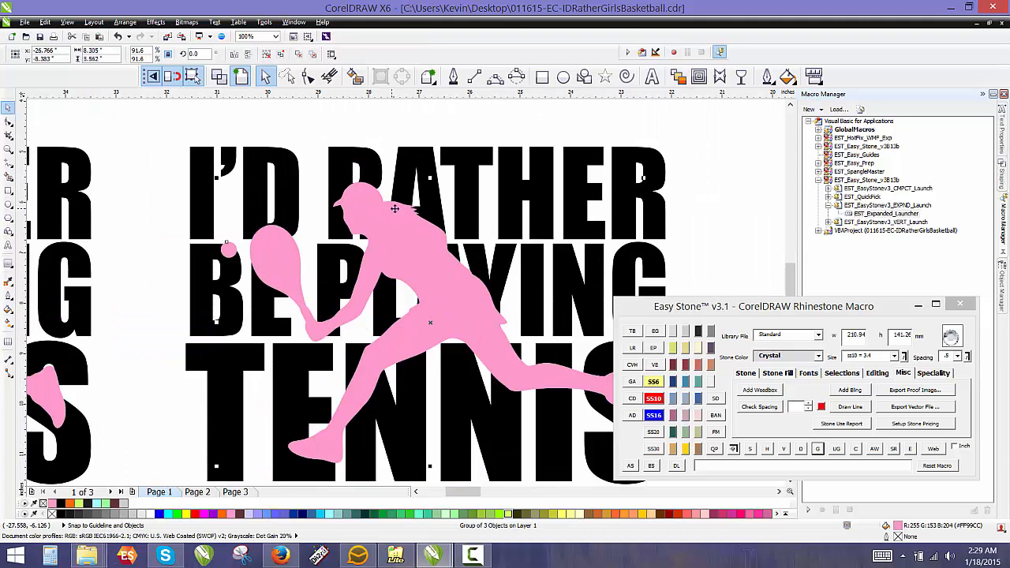
{"action": "left_click", "coordinate": [655, 99]}
{"action": "scroll", "coordinate": [363, 184], "scroll_direction": "up", "scroll_amount": 2}
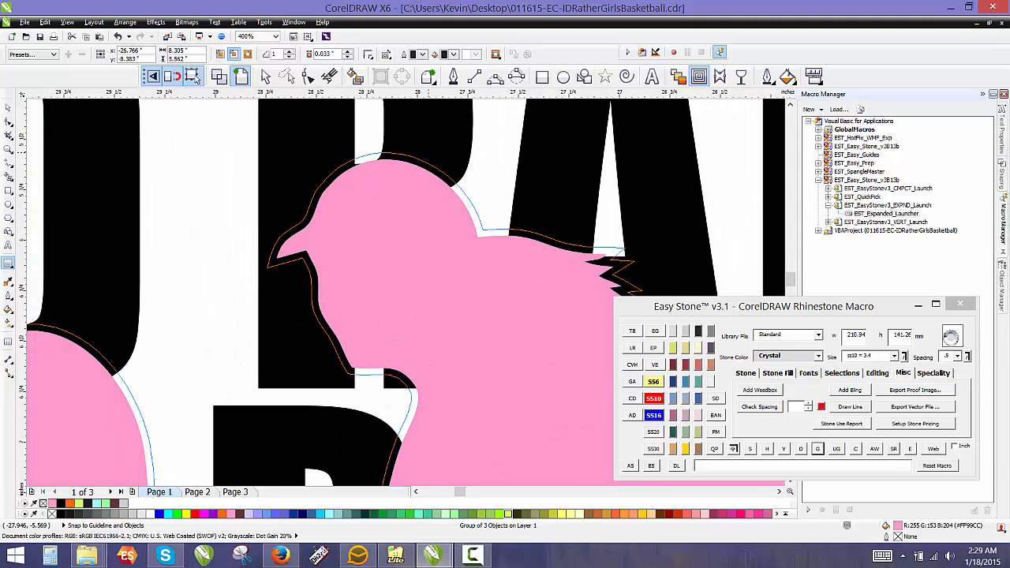
{"action": "right_click", "coordinate": [471, 206]}
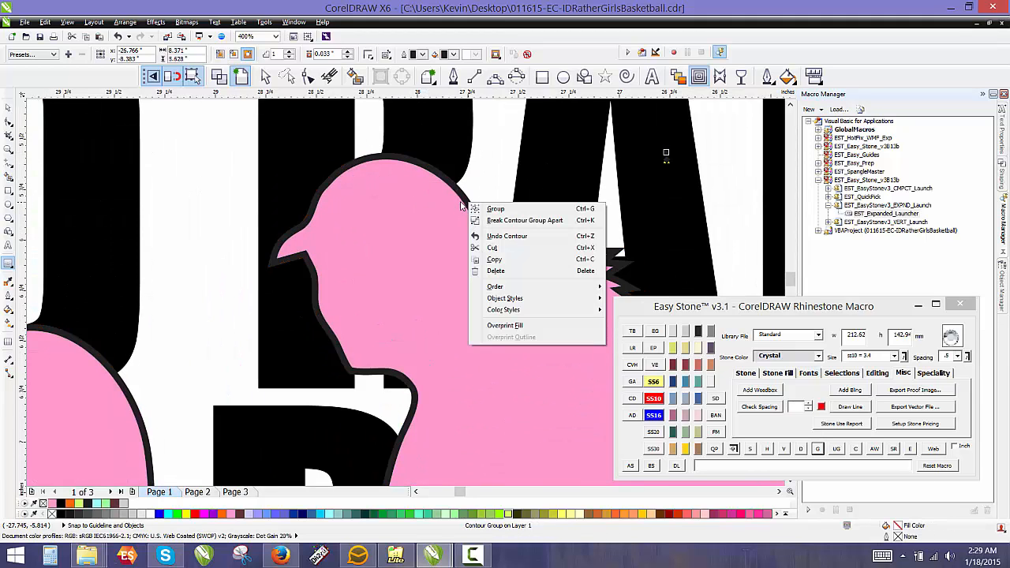
{"action": "left_click", "coordinate": [505, 220]}
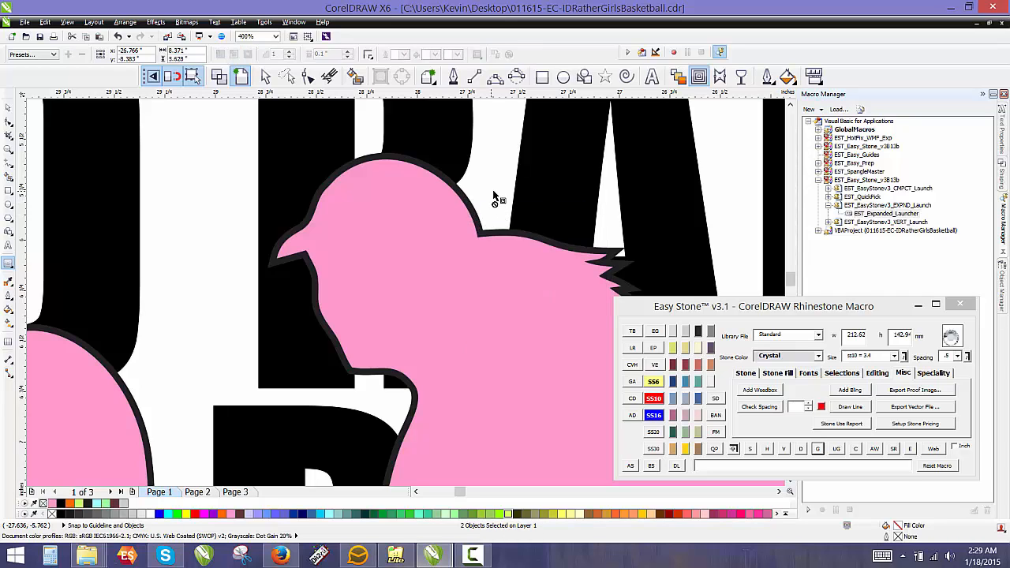
{"action": "key", "text": "space"}
Step: Trim the grouped black text of the original design with the separated silhouette contour
{"action": "left_click", "coordinate": [487, 192]}
{"action": "left_click", "coordinate": [470, 202]}
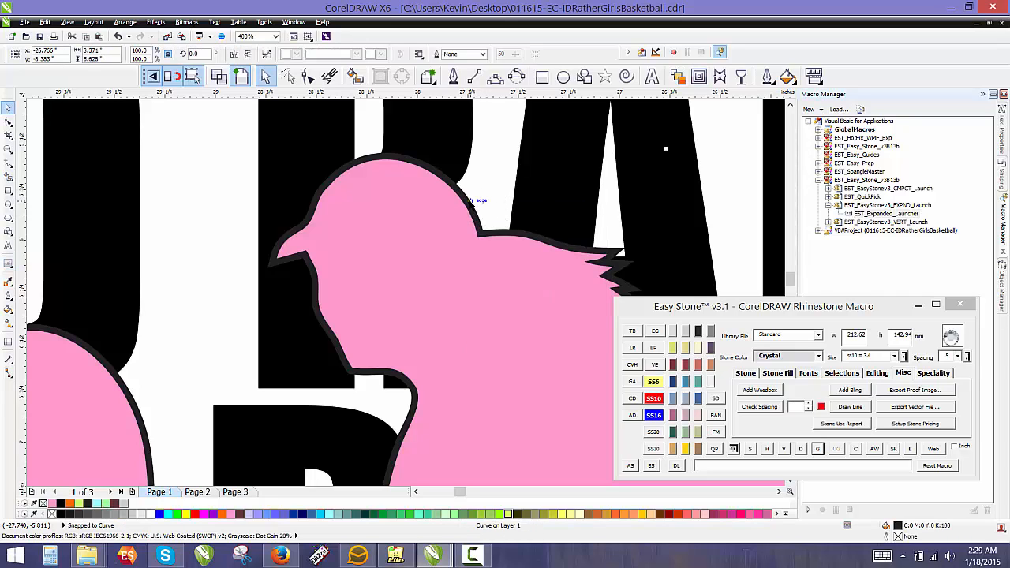
{"action": "left_click", "coordinate": [666, 148], "text": "shift"}
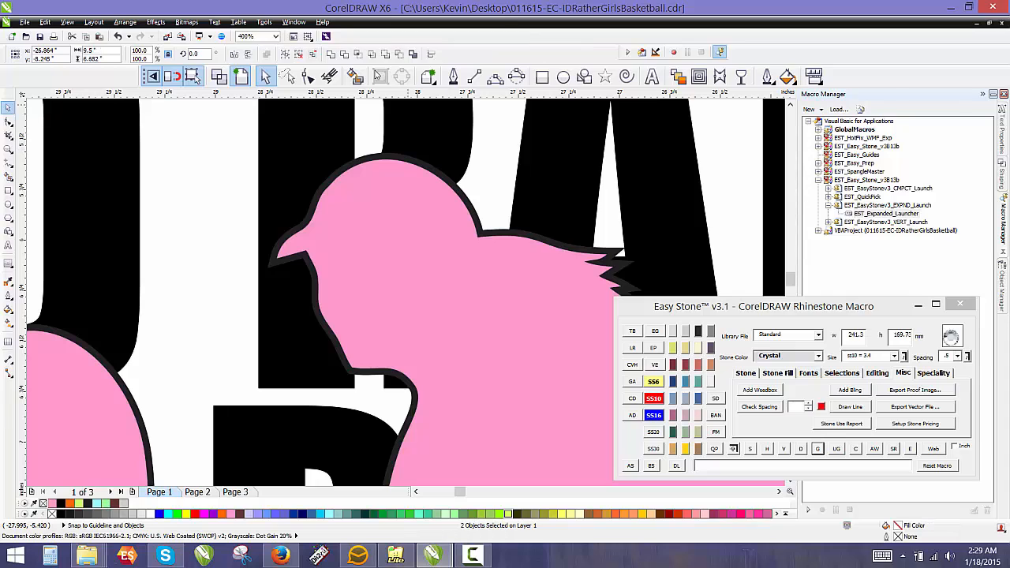
{"action": "left_click", "coordinate": [345, 55]}
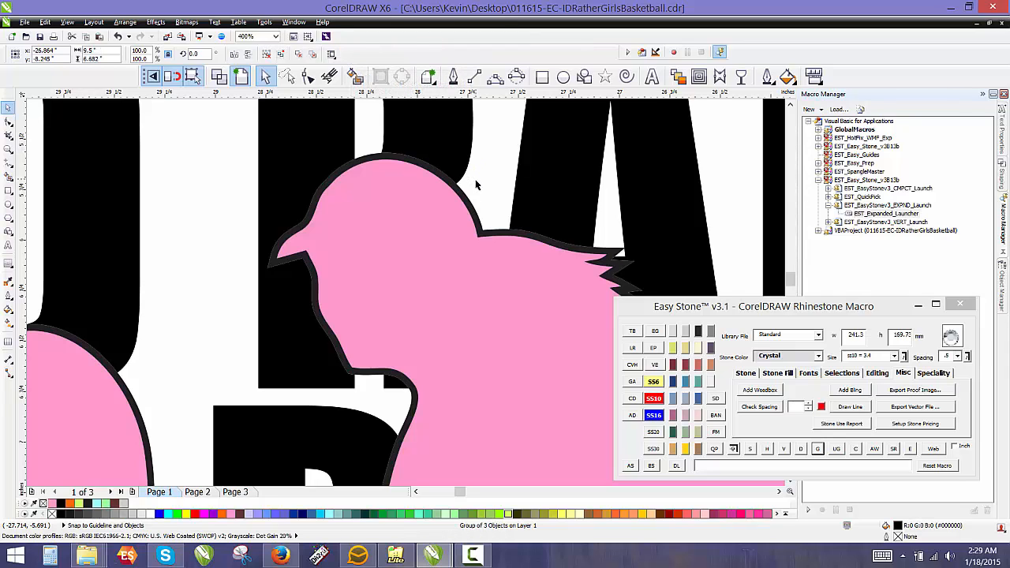
Step: Delete the pink silhouette and the dark contour shape from the original design, keeping the lime pieces
{"action": "key", "text": "Delete"}
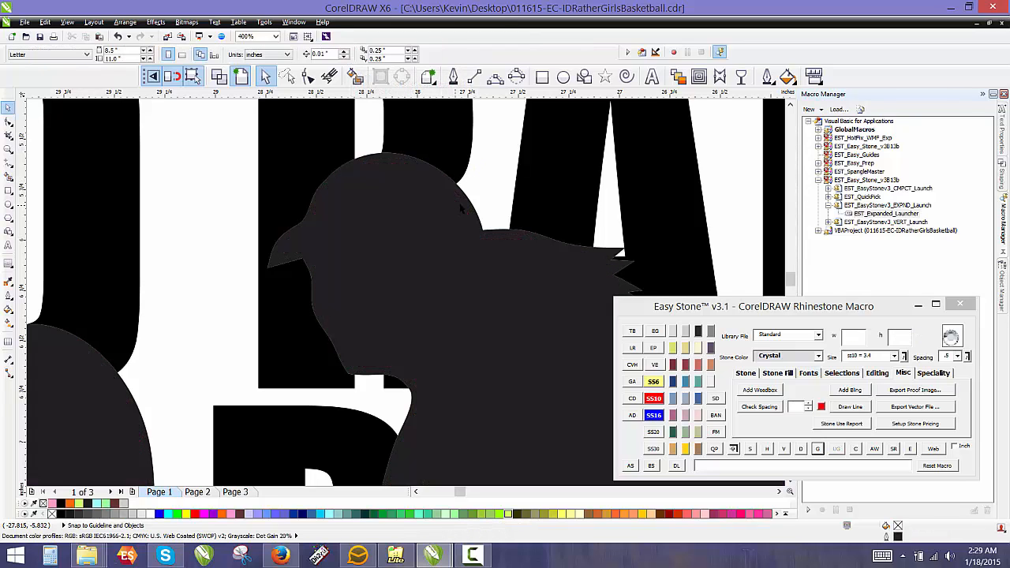
{"action": "left_click", "coordinate": [466, 207]}
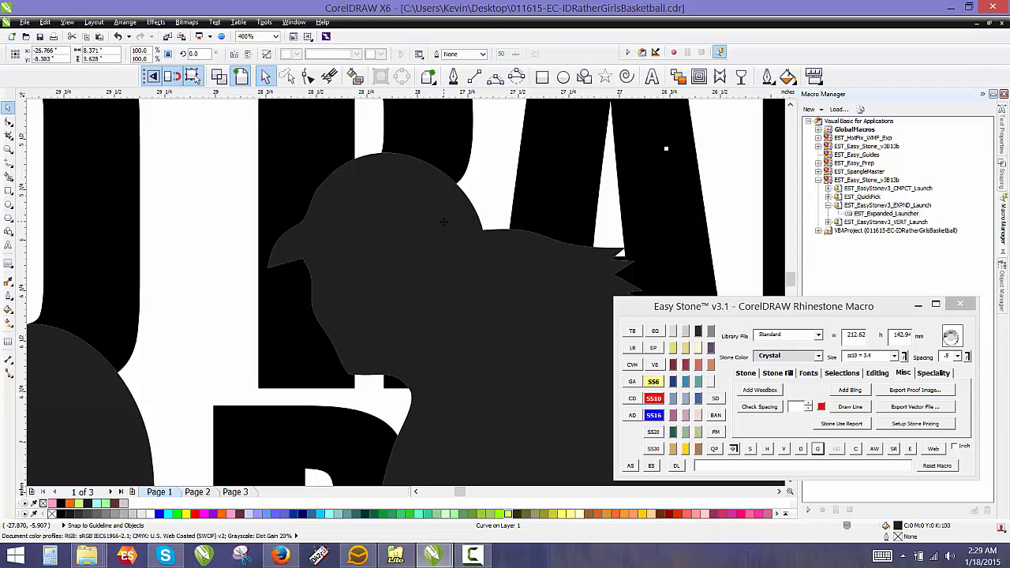
{"action": "key", "text": "Delete"}
{"action": "scroll", "coordinate": [434, 213], "scroll_direction": "down", "scroll_amount": 3}
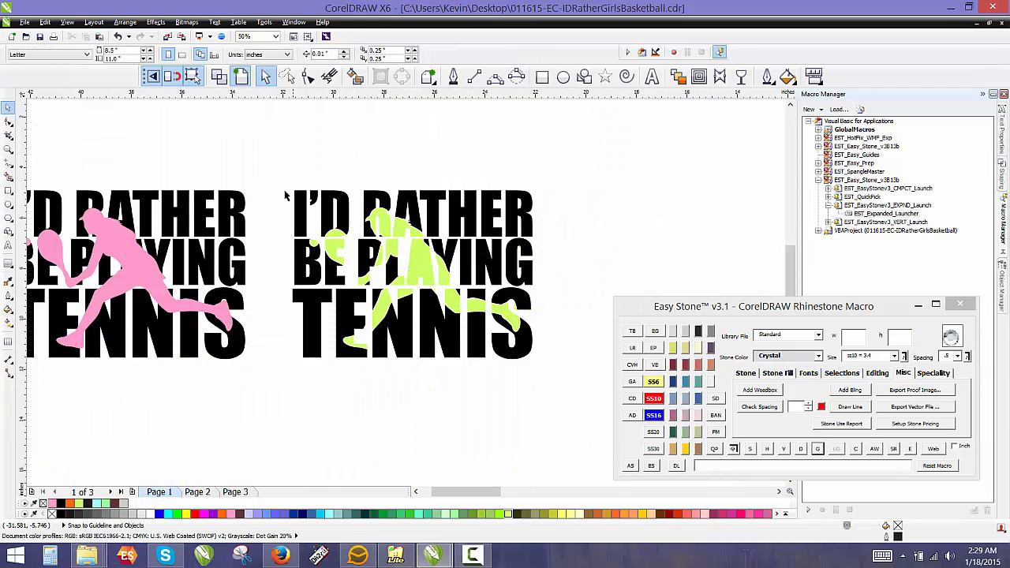
Step: Add a weedbox to the lime-and-black design, ungrouping its grouped shapes, and move the boxed design farther right from the copy
{"action": "left_click_drag", "start_coordinate": [273, 173], "coordinate": [536, 369]}
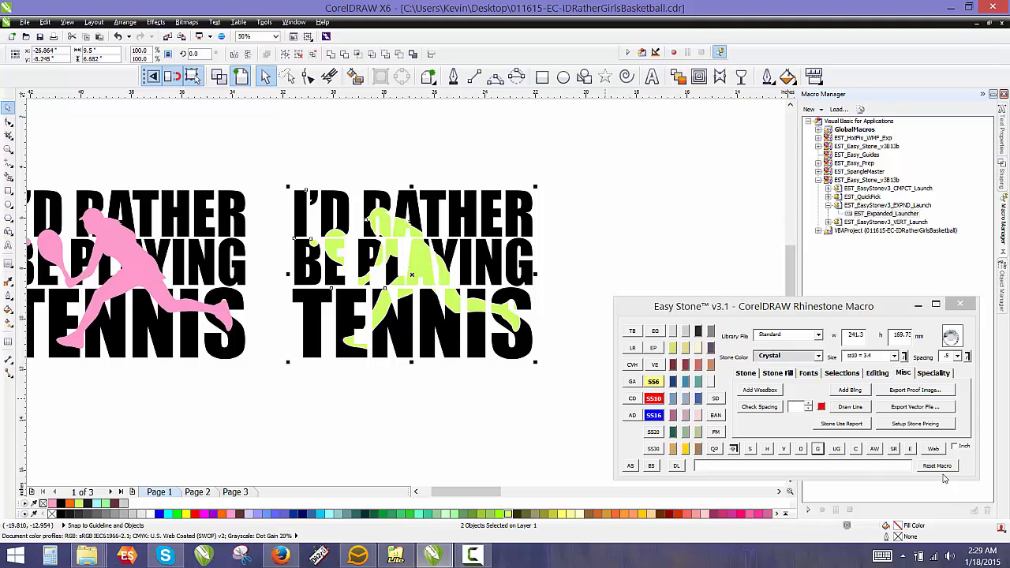
{"action": "left_click", "coordinate": [875, 449]}
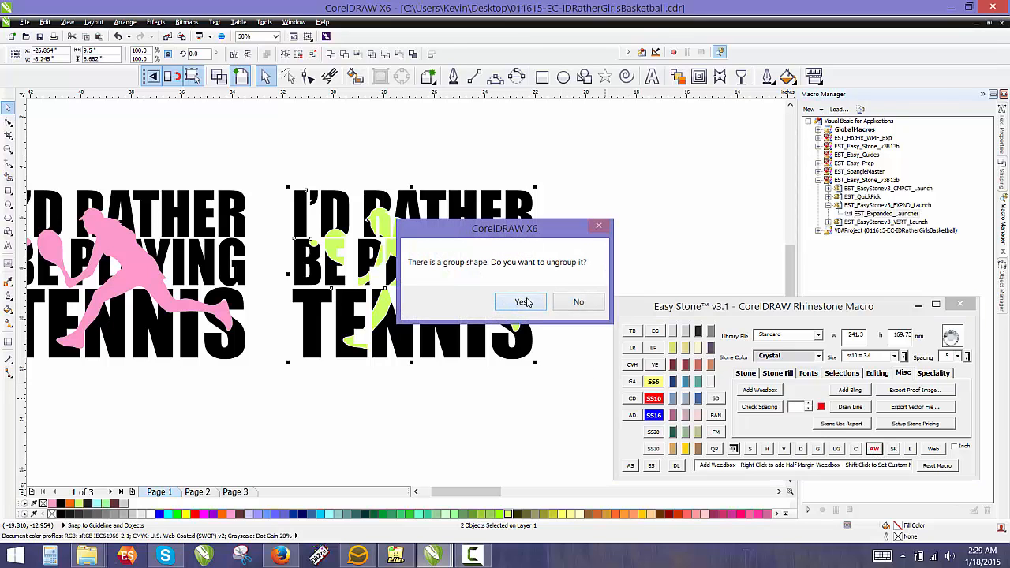
{"action": "left_click", "coordinate": [520, 298]}
{"action": "left_click_drag", "start_coordinate": [628, 133], "coordinate": [263, 415]}
{"action": "left_click_drag", "start_coordinate": [337, 242], "coordinate": [504, 238]}
{"action": "left_click", "coordinate": [360, 189]}
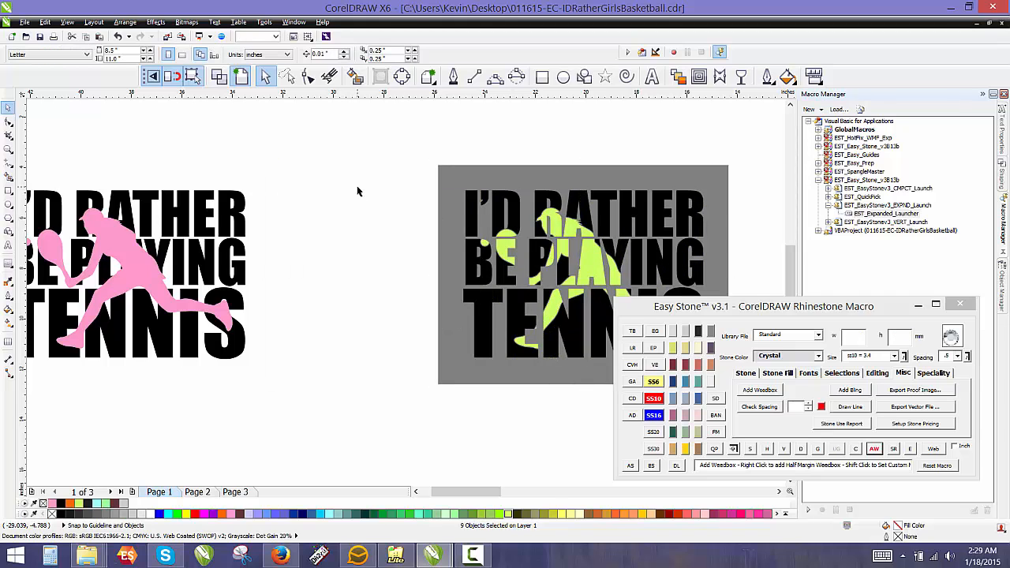
Step: Add an outside contour of about 0.025 inches around the pink silhouette in the copied design and break the contour group apart
{"action": "scroll", "coordinate": [360, 189], "scroll_direction": "down", "scroll_amount": 2}
{"action": "scroll", "coordinate": [545, 229], "scroll_direction": "up", "scroll_amount": 2}
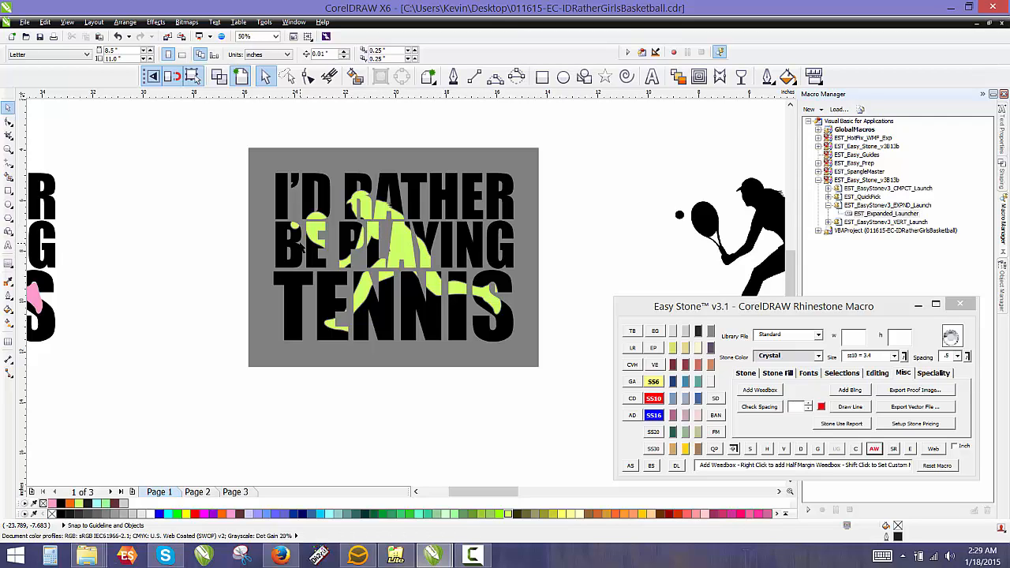
{"action": "scroll", "coordinate": [500, 264], "scroll_direction": "down", "scroll_amount": 1}
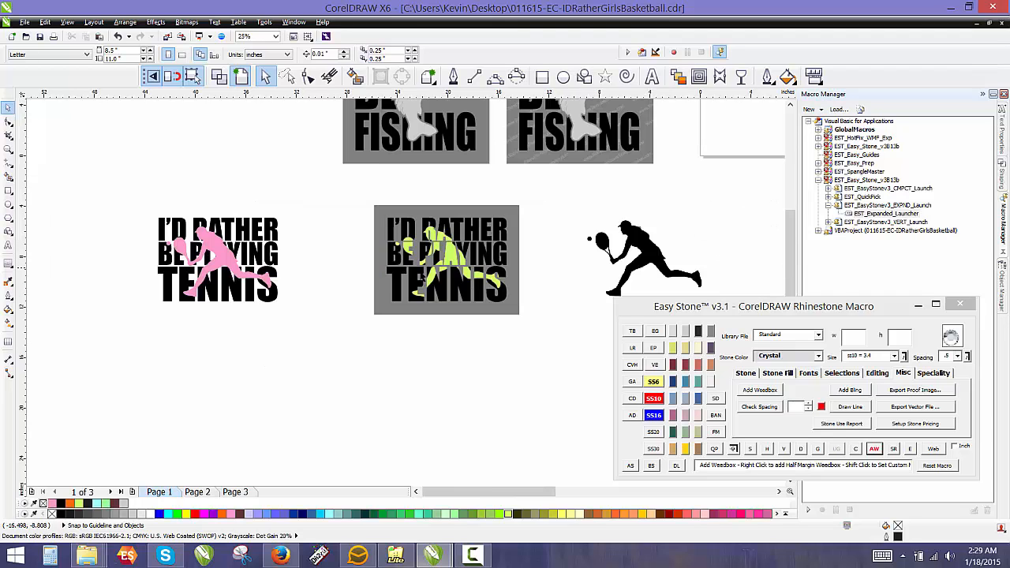
{"action": "scroll", "coordinate": [198, 251], "scroll_direction": "up", "scroll_amount": 2}
{"action": "left_click", "coordinate": [235, 229]}
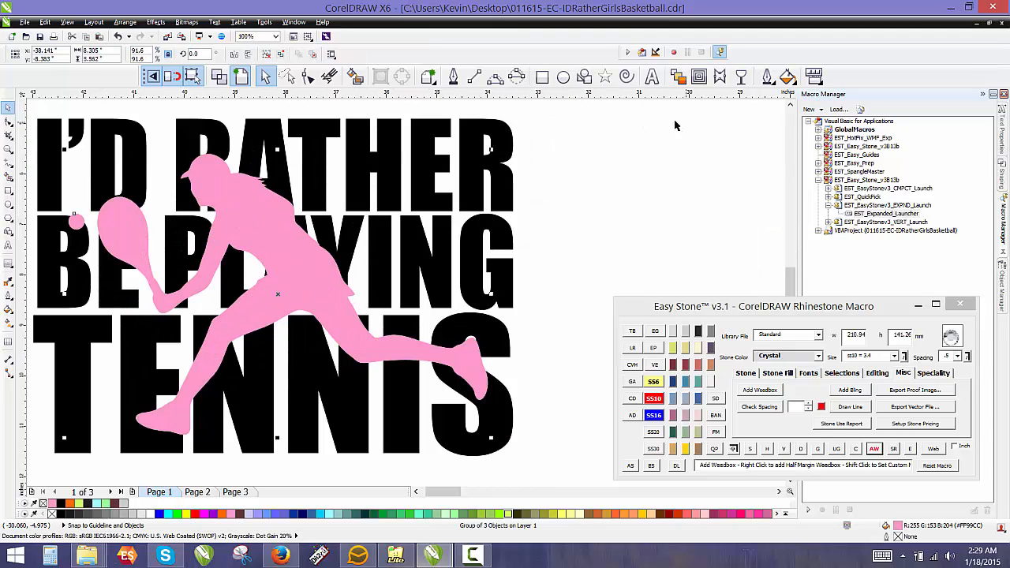
{"action": "left_click", "coordinate": [698, 76]}
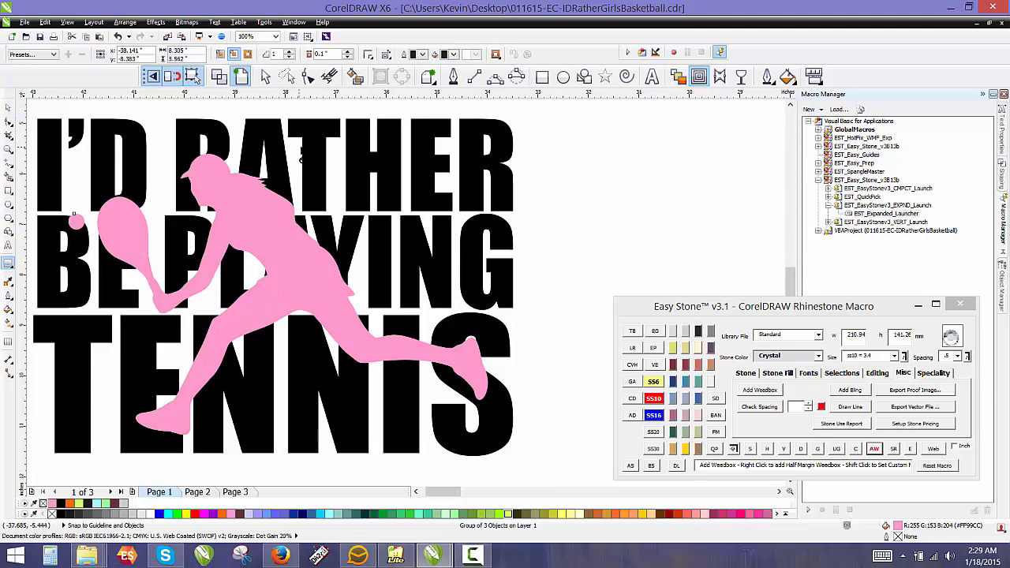
{"action": "scroll", "coordinate": [300, 154], "scroll_direction": "up", "scroll_amount": 1}
{"action": "scroll", "coordinate": [119, 166], "scroll_direction": "up", "scroll_amount": 1}
{"action": "left_click_drag", "start_coordinate": [157, 180], "coordinate": [216, 154]}
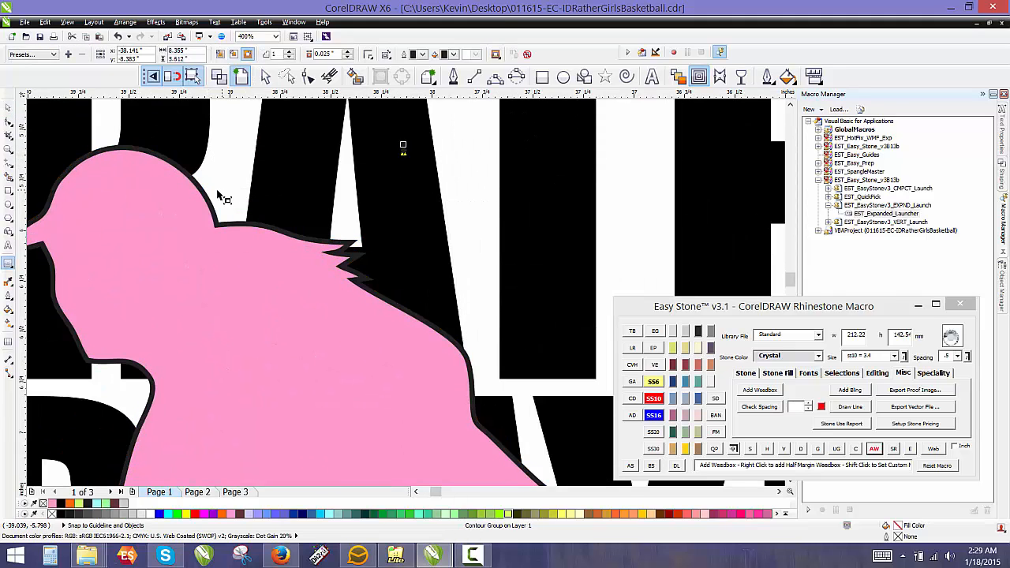
{"action": "right_click", "coordinate": [207, 194]}
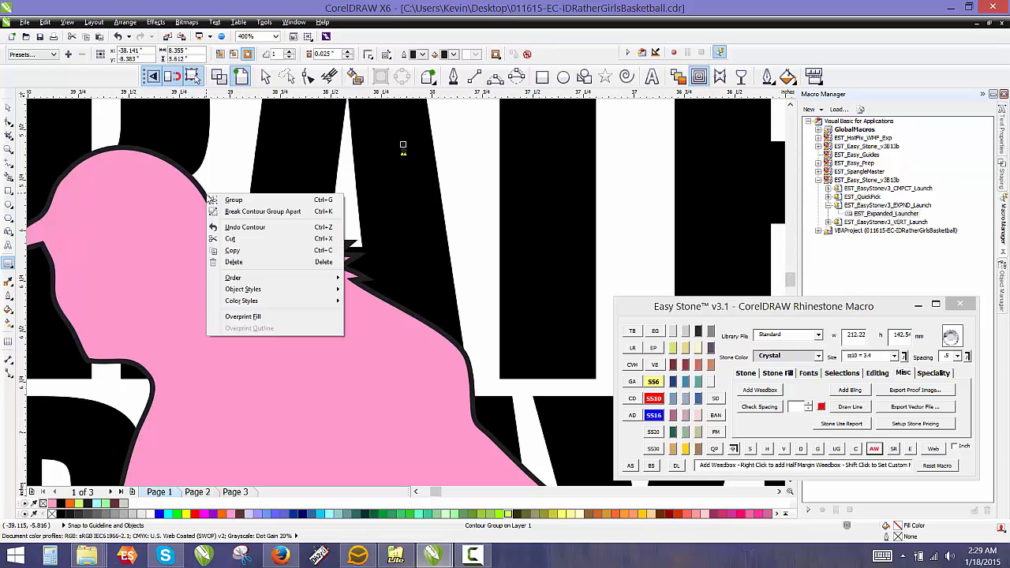
{"action": "left_click", "coordinate": [242, 215]}
{"action": "key", "text": "Escape"}
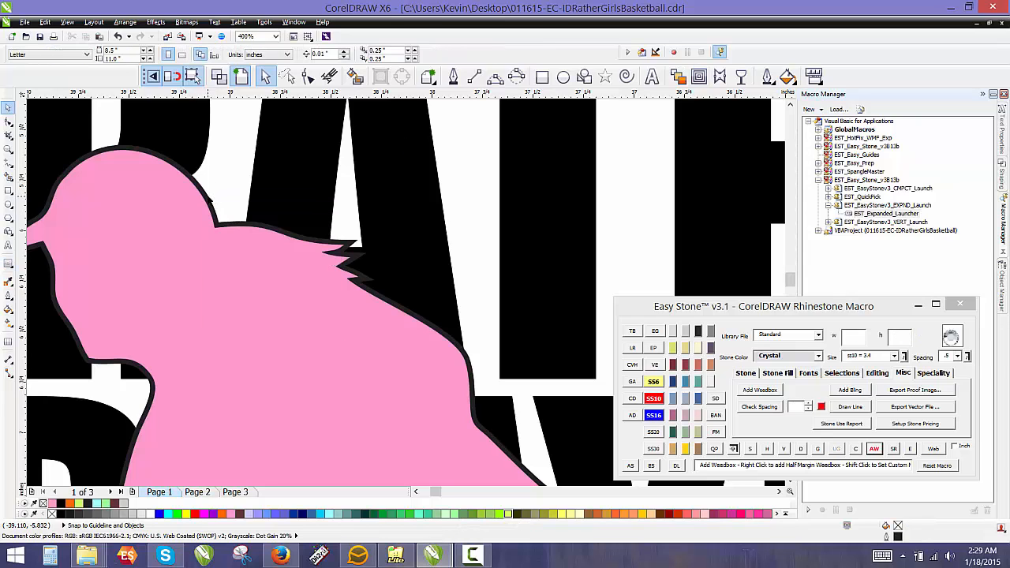
Step: Trim the copied design's black text with the separated contour and delete the contour shape
{"action": "left_click", "coordinate": [209, 199]}
{"action": "left_click", "coordinate": [404, 140], "text": "shift"}
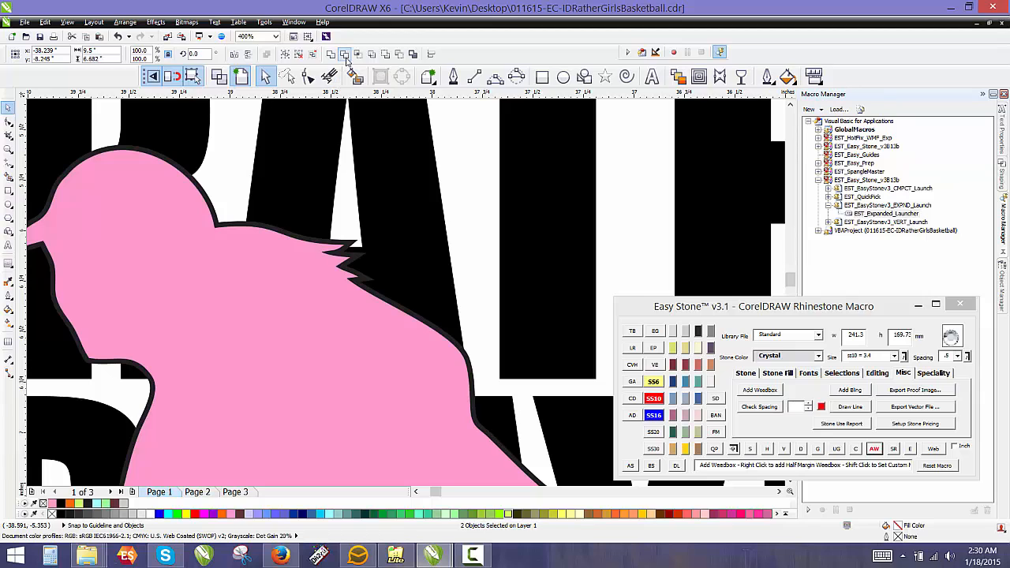
{"action": "left_click", "coordinate": [345, 62]}
{"action": "left_click", "coordinate": [225, 180]}
{"action": "left_click", "coordinate": [204, 190]}
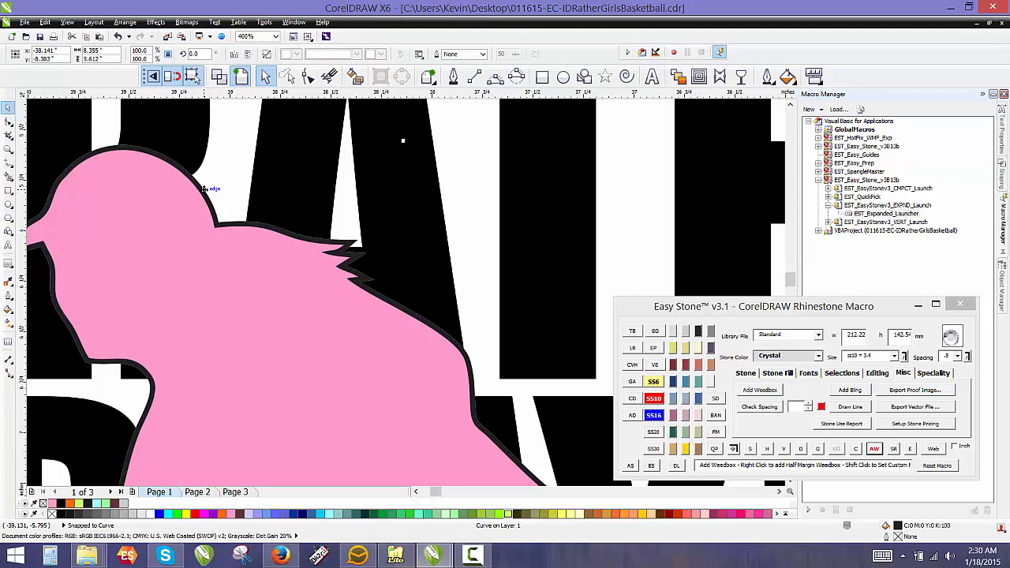
{"action": "key", "text": "Delete"}
{"action": "key", "text": "F3"}
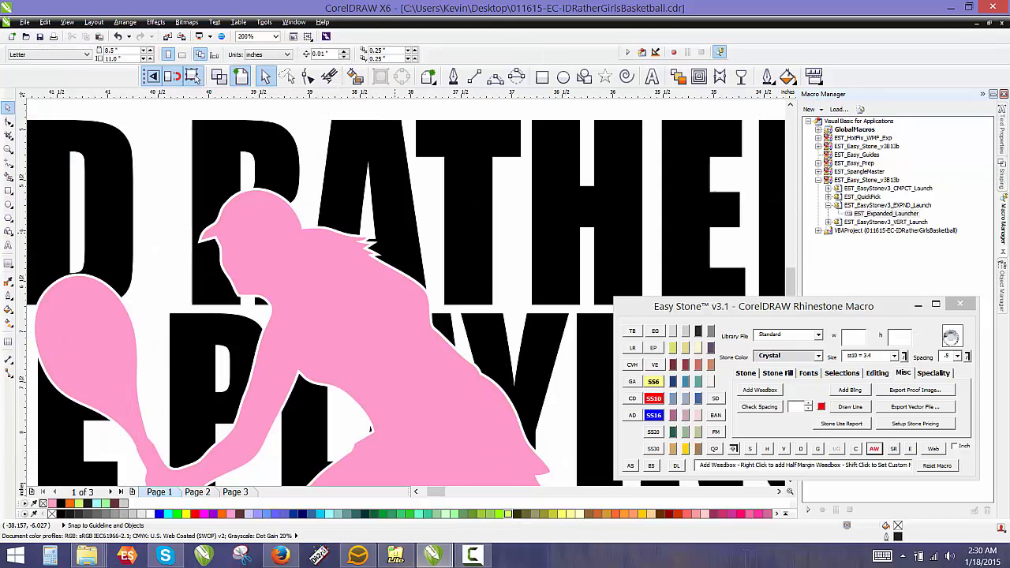
{"action": "key", "text": "F3"}
{"action": "key", "text": "F3"}
Step: Fill the pink tennis player silhouette in the copied design with lime #CCFF66
{"action": "left_click", "coordinate": [341, 241]}
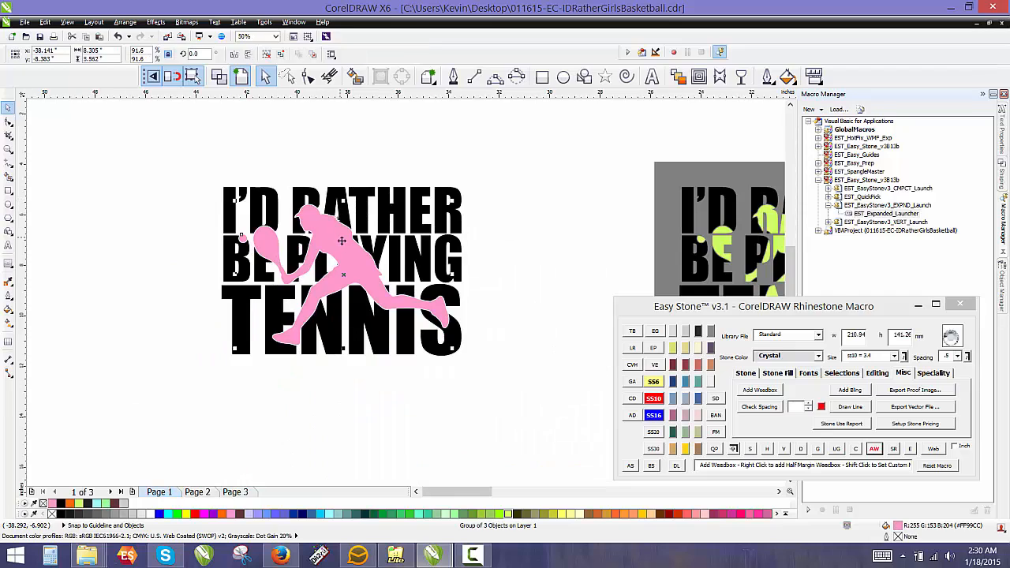
{"action": "left_click", "coordinate": [508, 515]}
{"action": "left_click", "coordinate": [394, 446]}
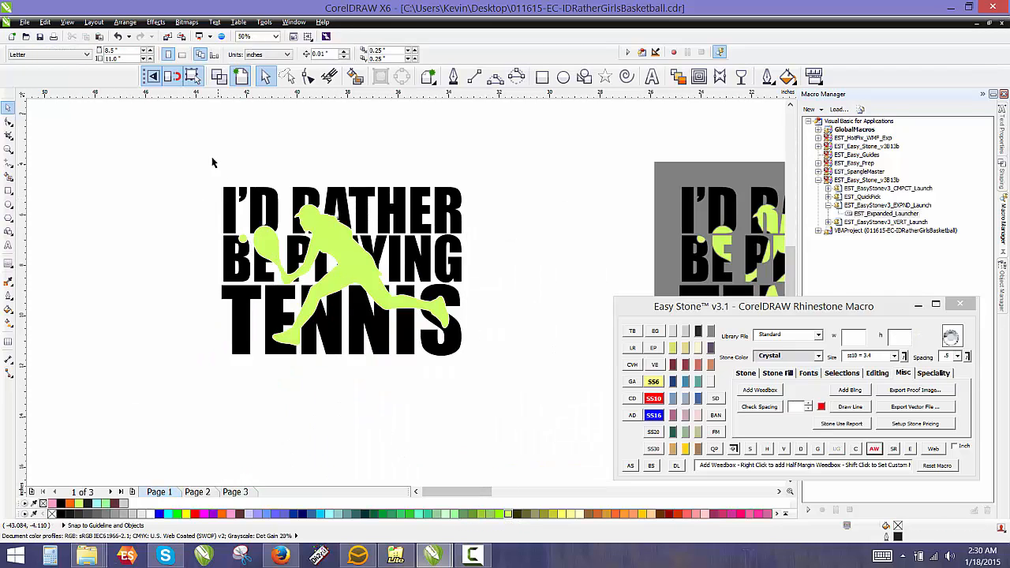
Step: Add a weedbox to the design with the solid lime silhouette, ungrouping its grouped shapes
{"action": "left_click_drag", "start_coordinate": [161, 161], "coordinate": [537, 422]}
{"action": "left_click", "coordinate": [875, 448]}
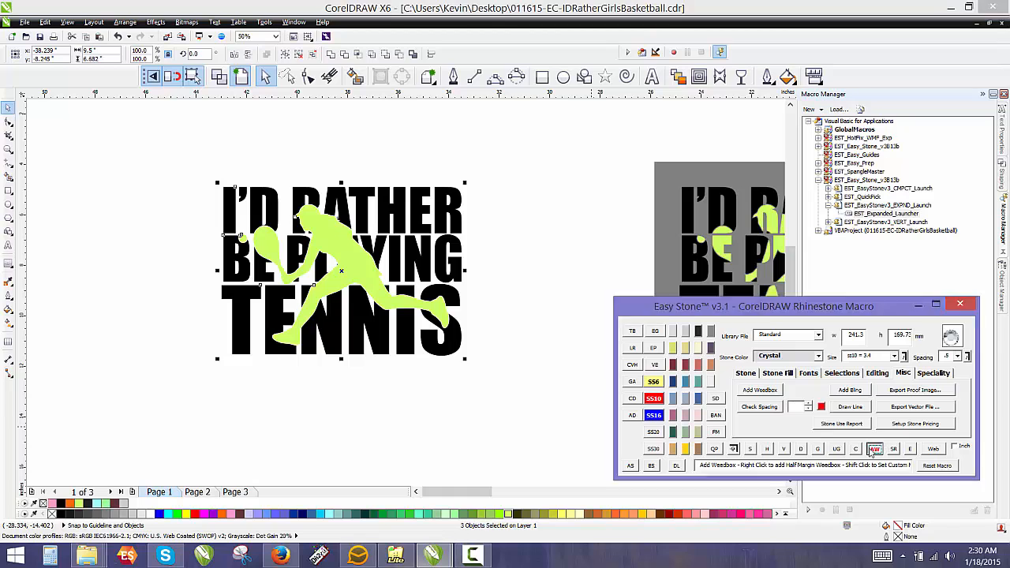
{"action": "left_click", "coordinate": [521, 303]}
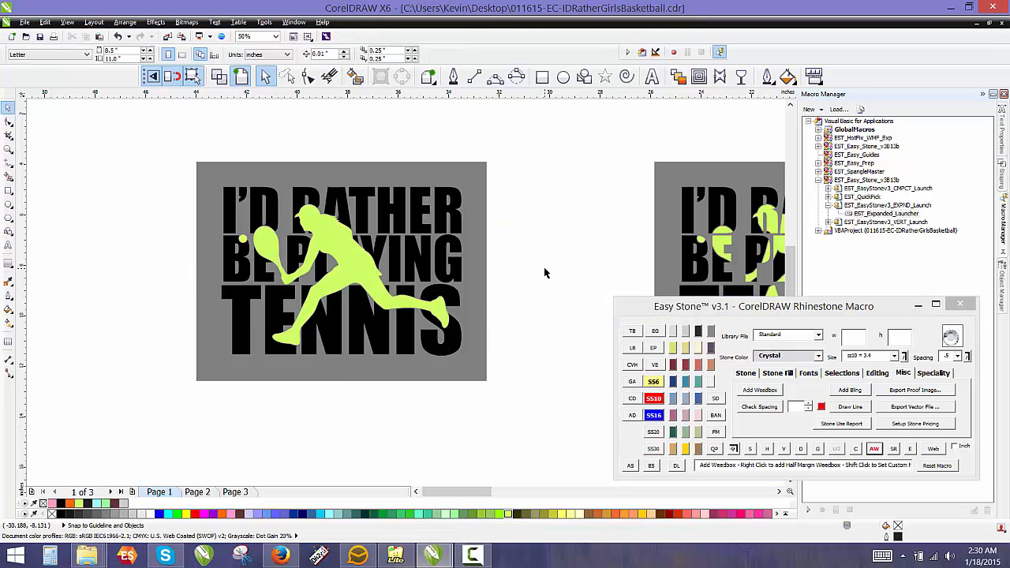
Step: Move the boxed design with the intersected lime pieces directly beside the boxed solid-silhouette design
{"action": "scroll", "coordinate": [236, 282], "scroll_direction": "down", "scroll_amount": 1}
{"action": "scroll", "coordinate": [311, 281], "scroll_direction": "up", "scroll_amount": 1}
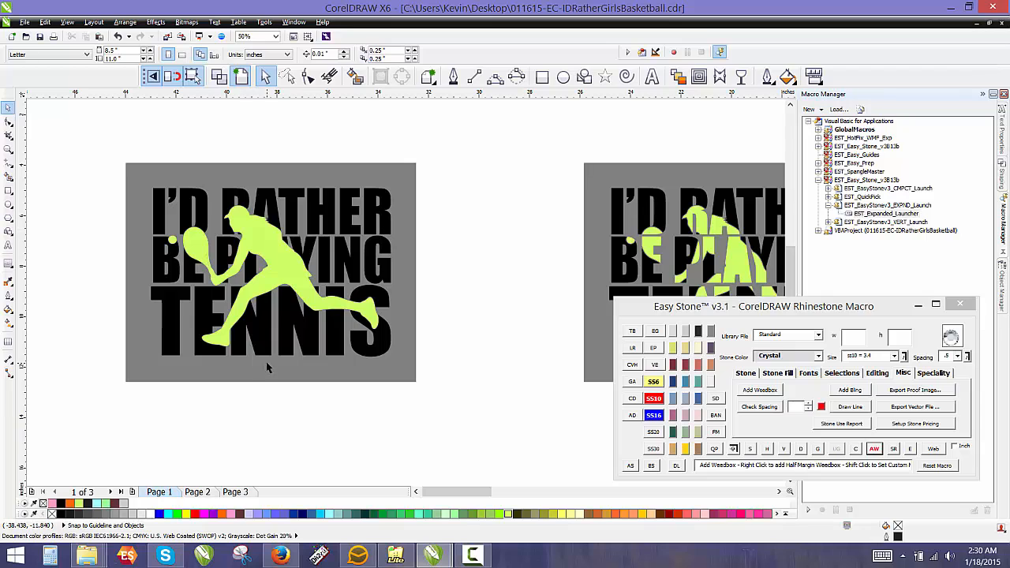
{"action": "scroll", "coordinate": [378, 241], "scroll_direction": "down", "scroll_amount": 1}
{"action": "scroll", "coordinate": [638, 251], "scroll_direction": "up", "scroll_amount": 1}
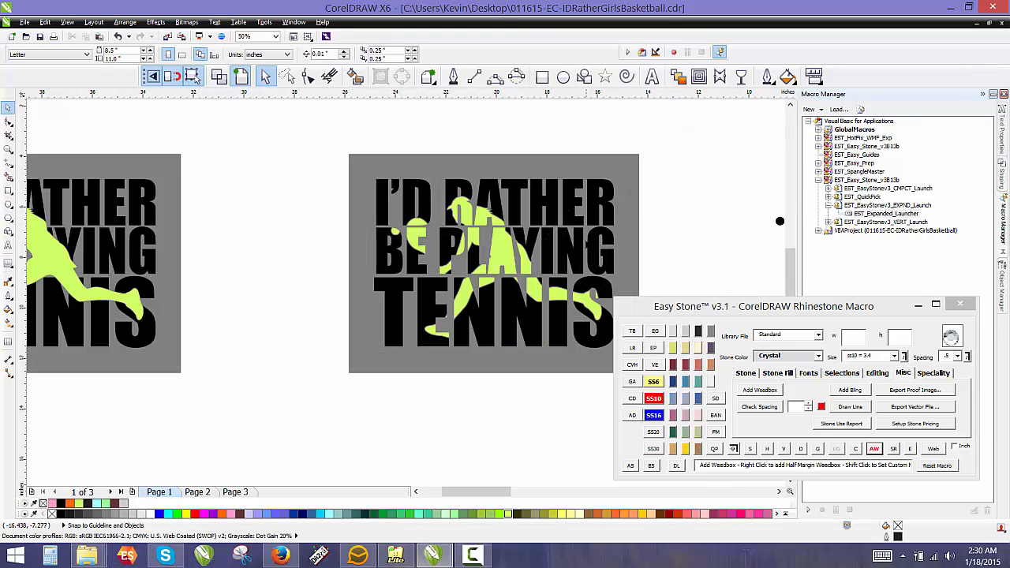
{"action": "scroll", "coordinate": [523, 263], "scroll_direction": "down", "scroll_amount": 1}
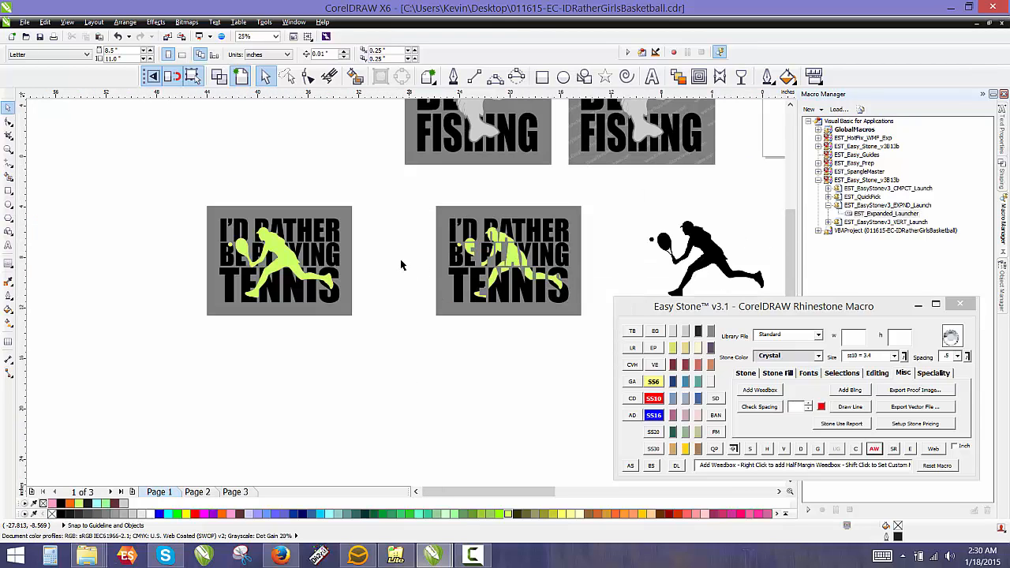
{"action": "left_click_drag", "start_coordinate": [412, 187], "coordinate": [607, 354]}
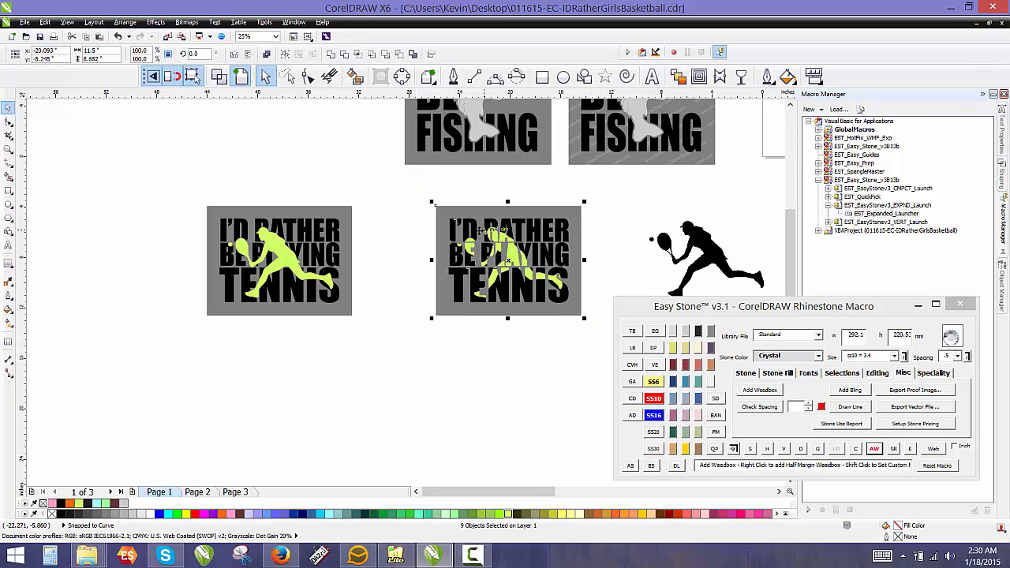
{"action": "scroll", "coordinate": [442, 227], "scroll_direction": "up", "scroll_amount": 1}
{"action": "left_click_drag", "start_coordinate": [426, 201], "coordinate": [273, 198]}
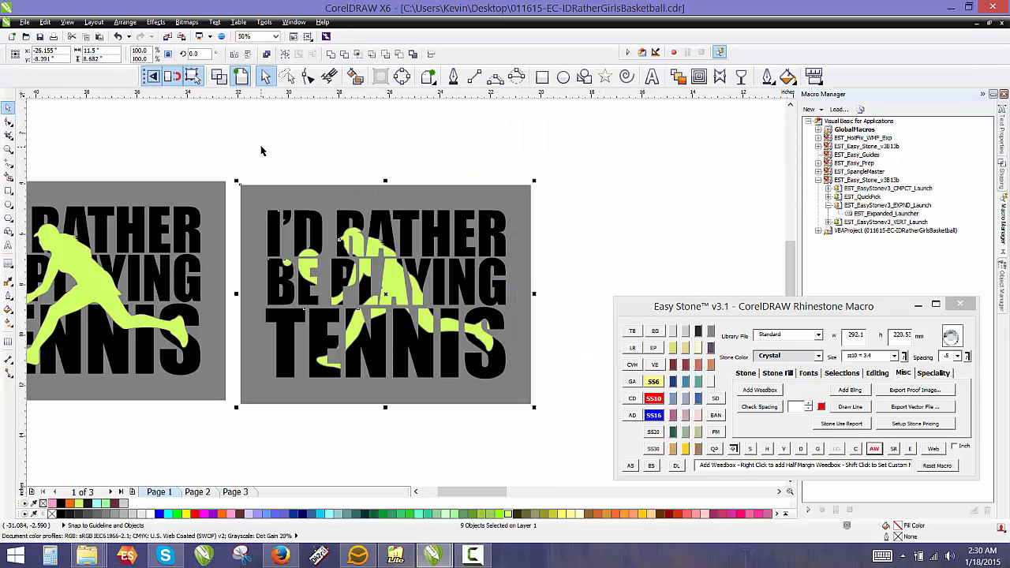
{"action": "left_click", "coordinate": [272, 170]}
{"action": "scroll", "coordinate": [476, 188], "scroll_direction": "down", "scroll_amount": 1}
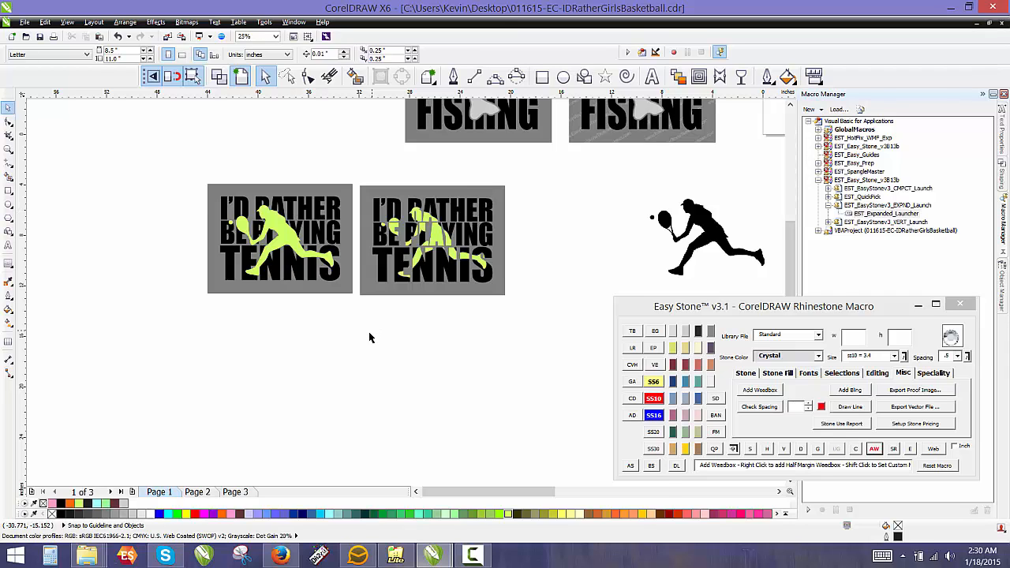
{"action": "scroll", "coordinate": [372, 338], "scroll_direction": "down", "scroll_amount": 1}
{"action": "scroll", "coordinate": [415, 213], "scroll_direction": "up", "scroll_amount": 1}
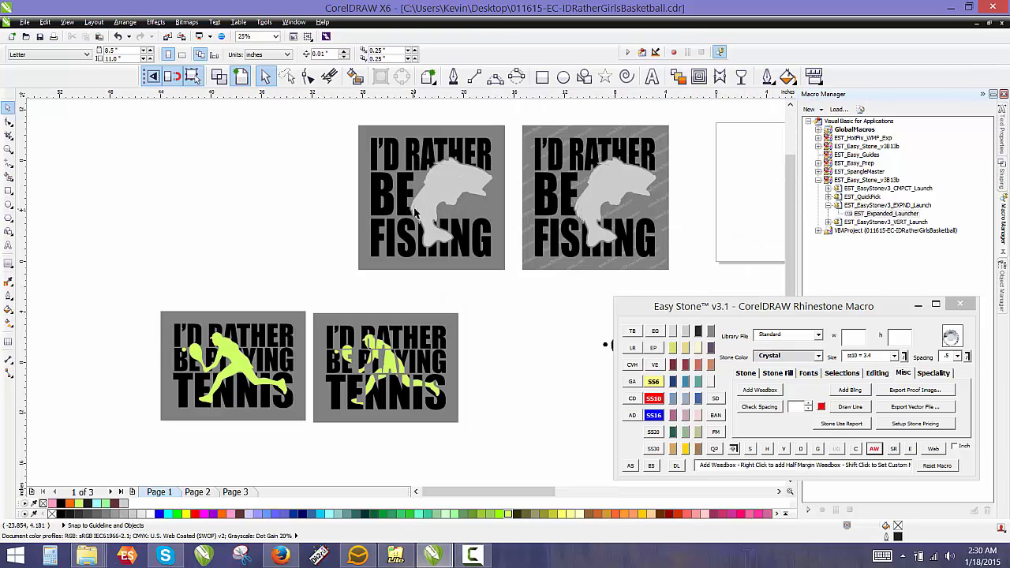